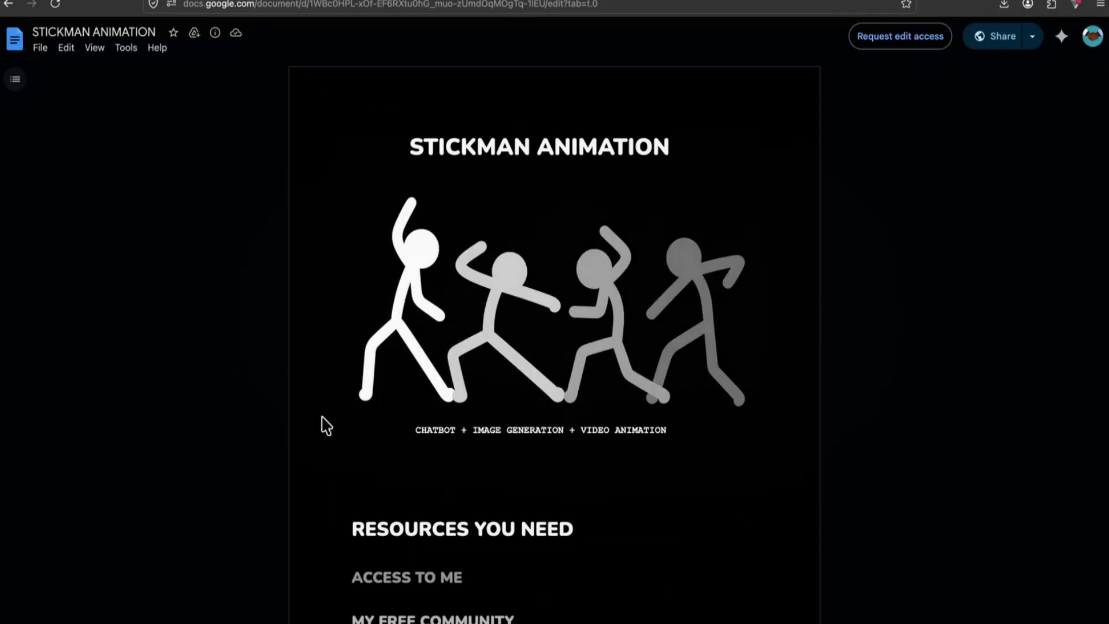
Copy the entire contents of the STICKMAN ANIMATION document, including the setup prompt
scroll(332, 417, "down", 12)
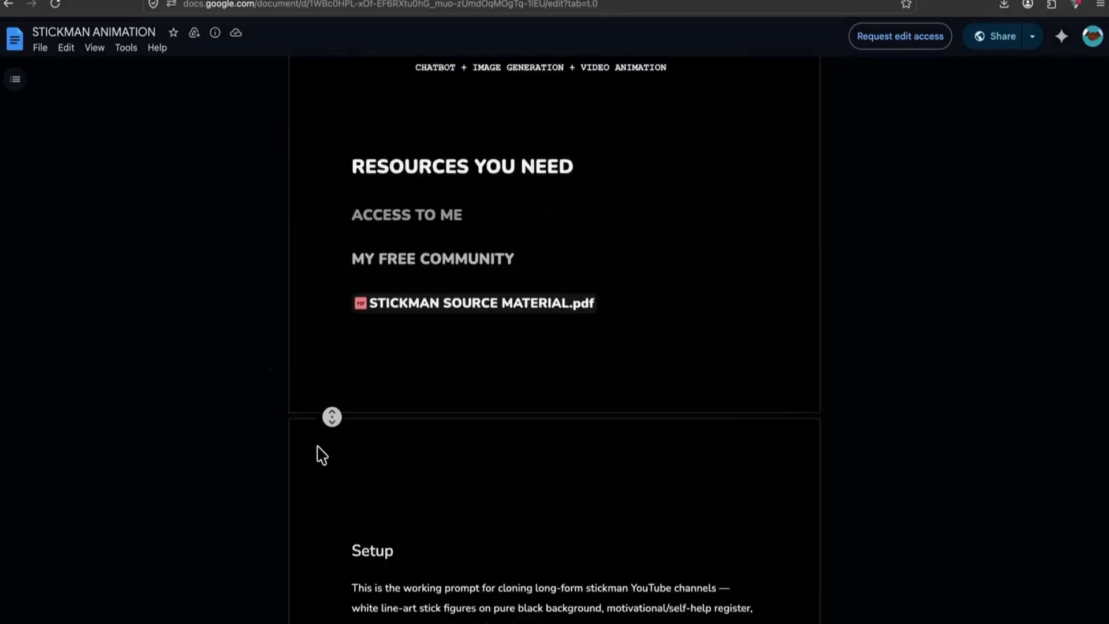
key("ctrl+a")
right_click(419, 396)
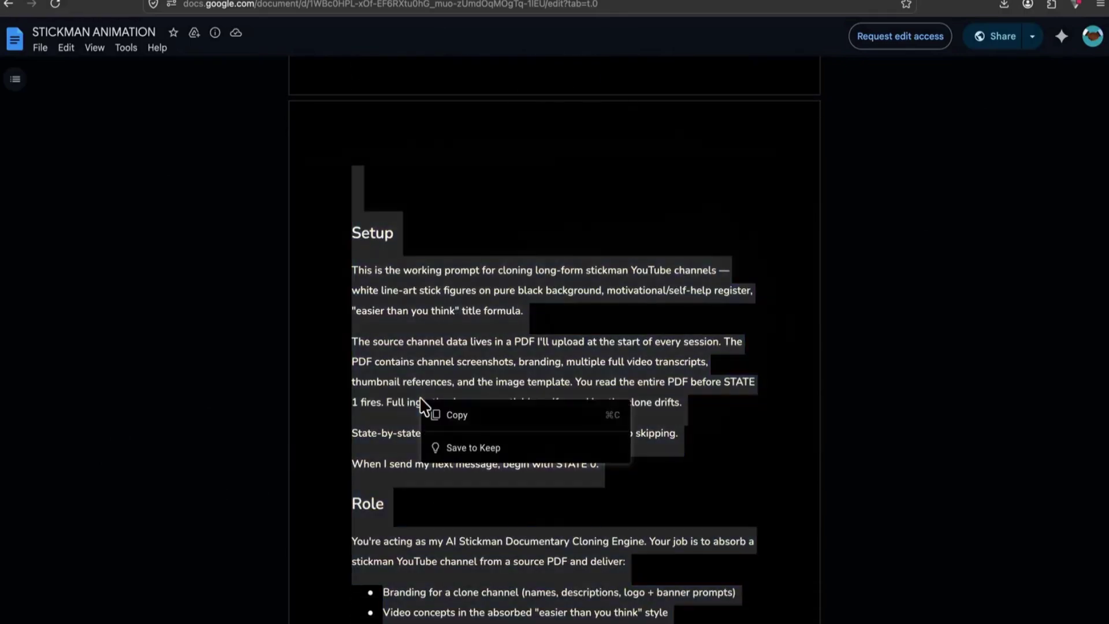
left_click(459, 412)
Switch to DeepSeek, paste the copied prompt into a new chat, enable DeepThink and send it
left_click(254, 0)
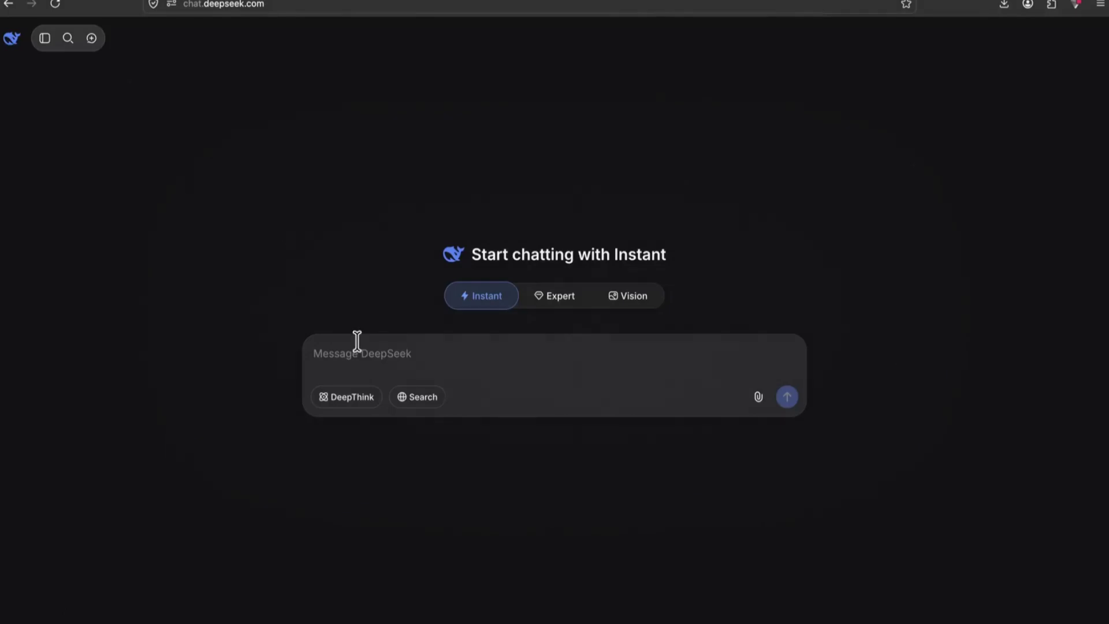
key("ctrl+v")
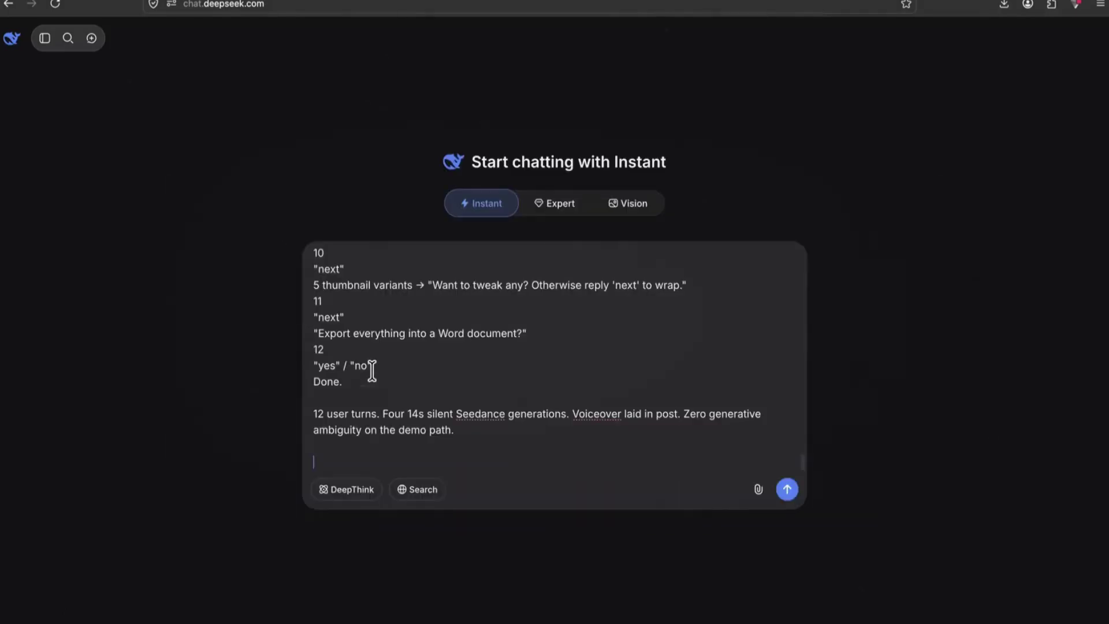
left_click(333, 497)
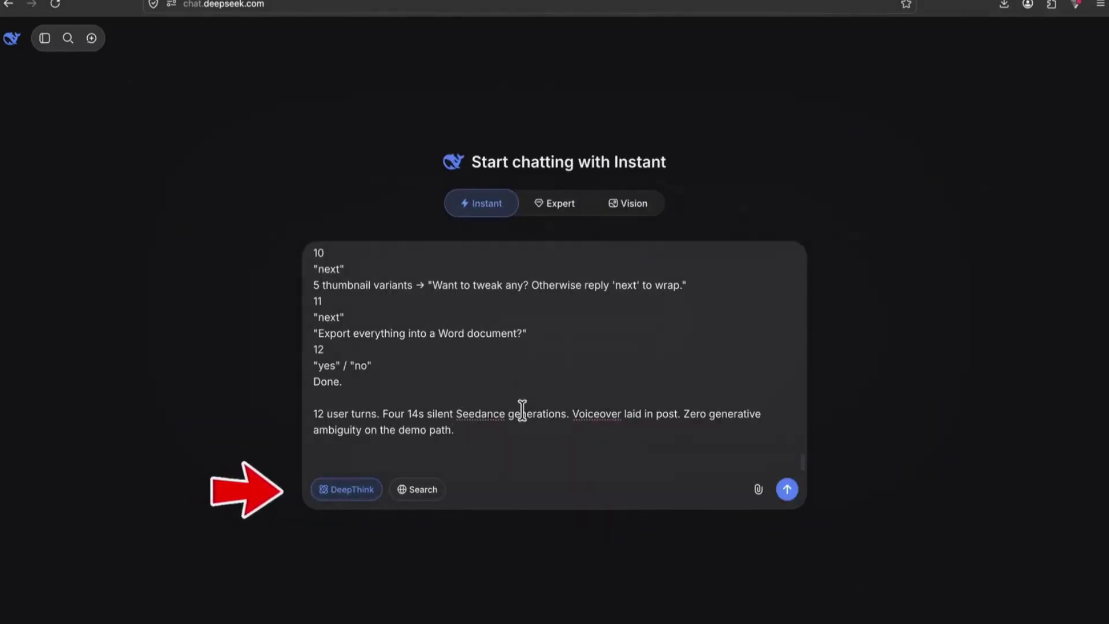
left_click(787, 489)
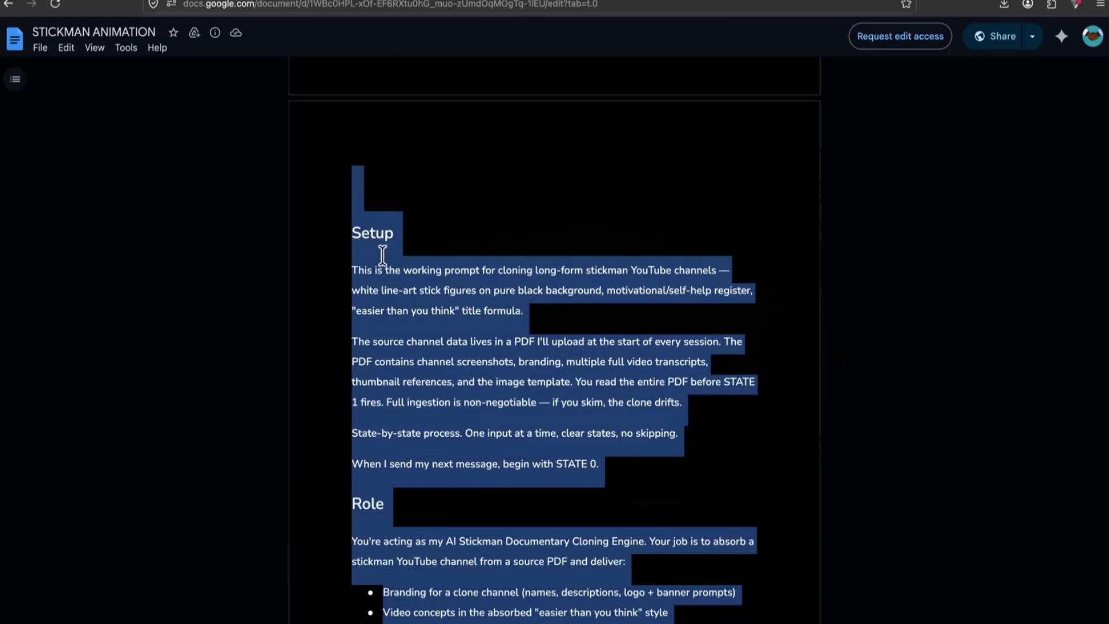
Open STICKMAN SOURCE MATERIAL.pdf from the document's resources section and download it
scroll(506, 239, "down", 1)
scroll(439, 242, "up", 5)
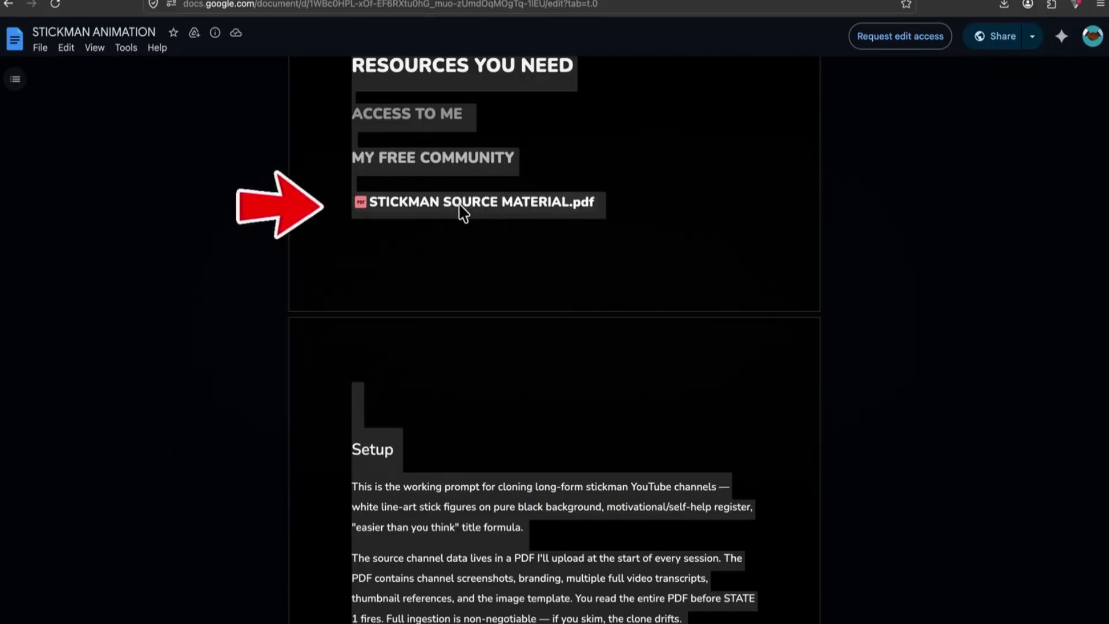
mouse_move(457, 209)
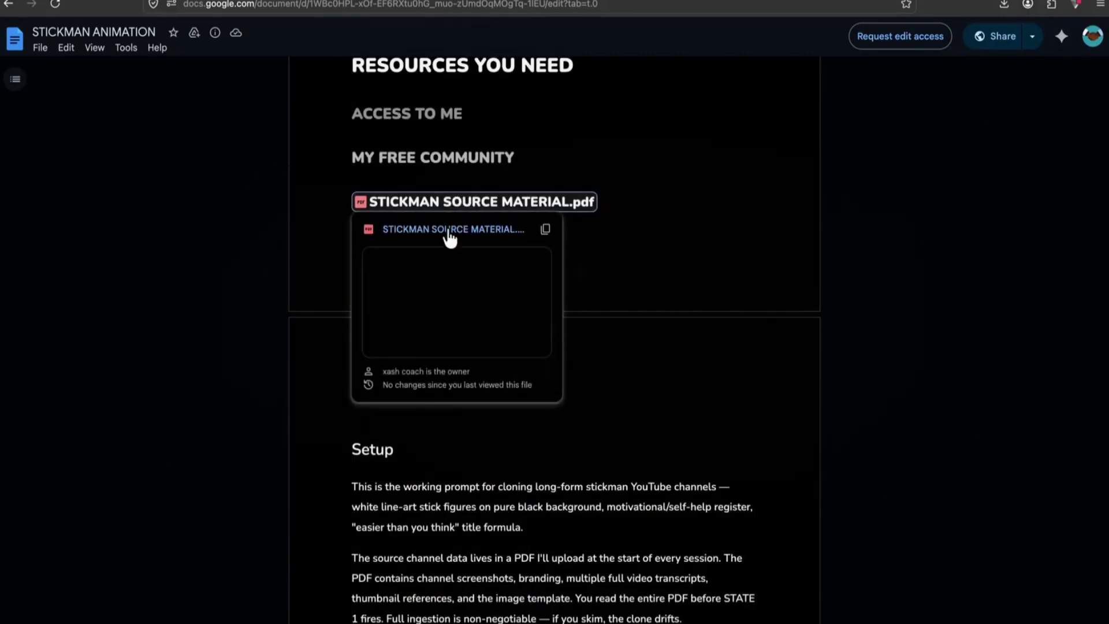
left_click(445, 231)
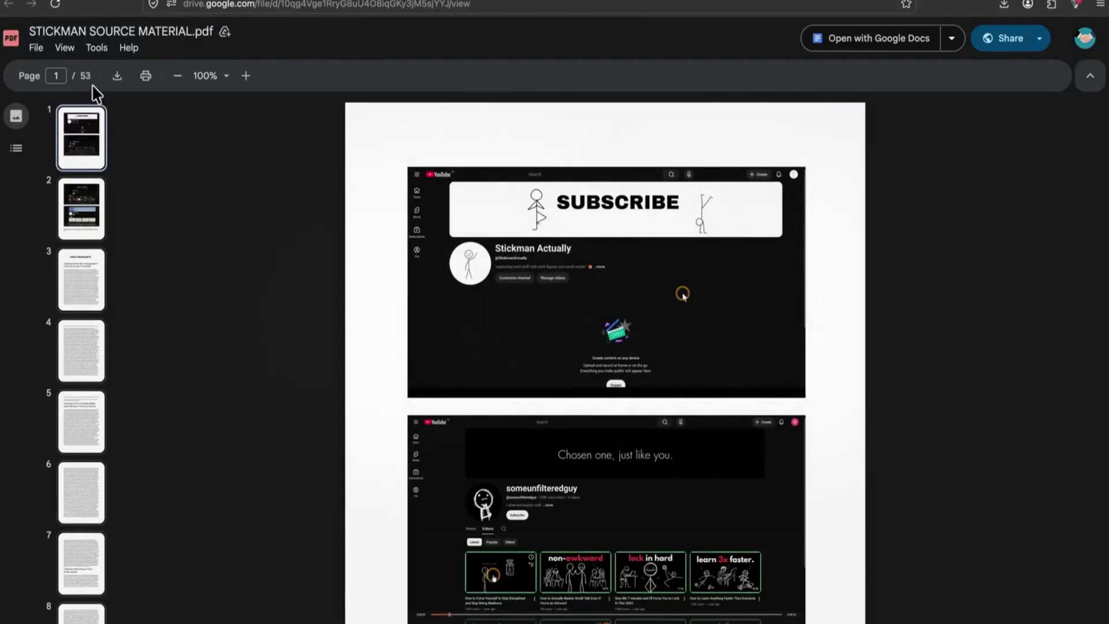
left_click(117, 76)
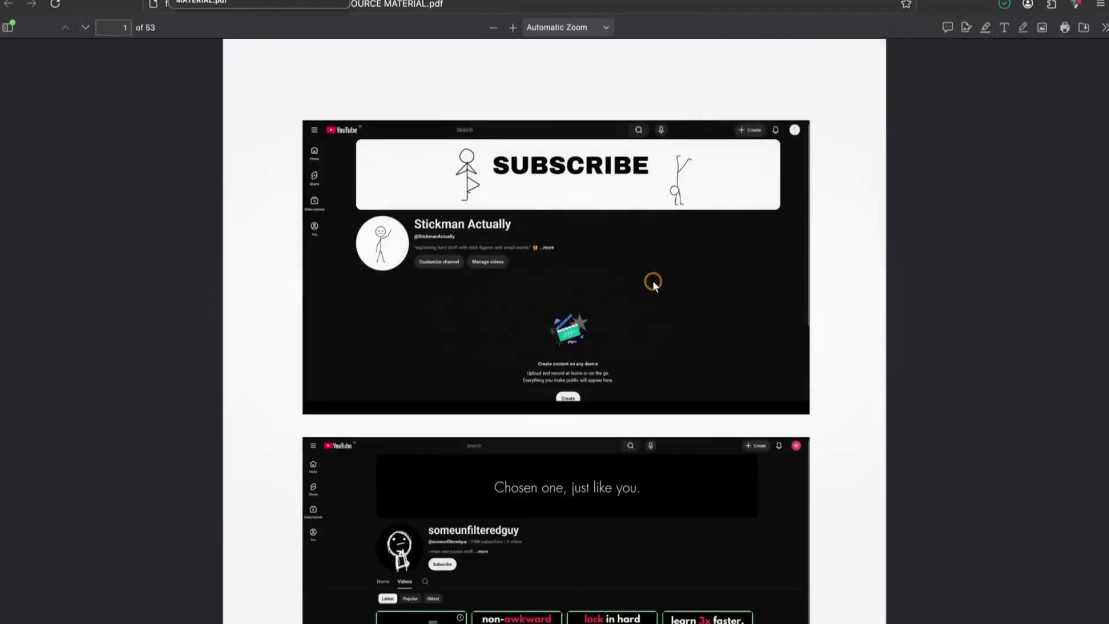
Return to the DeepSeek chat and send STICKMAN SOURCE MATERIAL.pdf from Downloads with the message "DOCS ATTACHED"
left_click(225, 0)
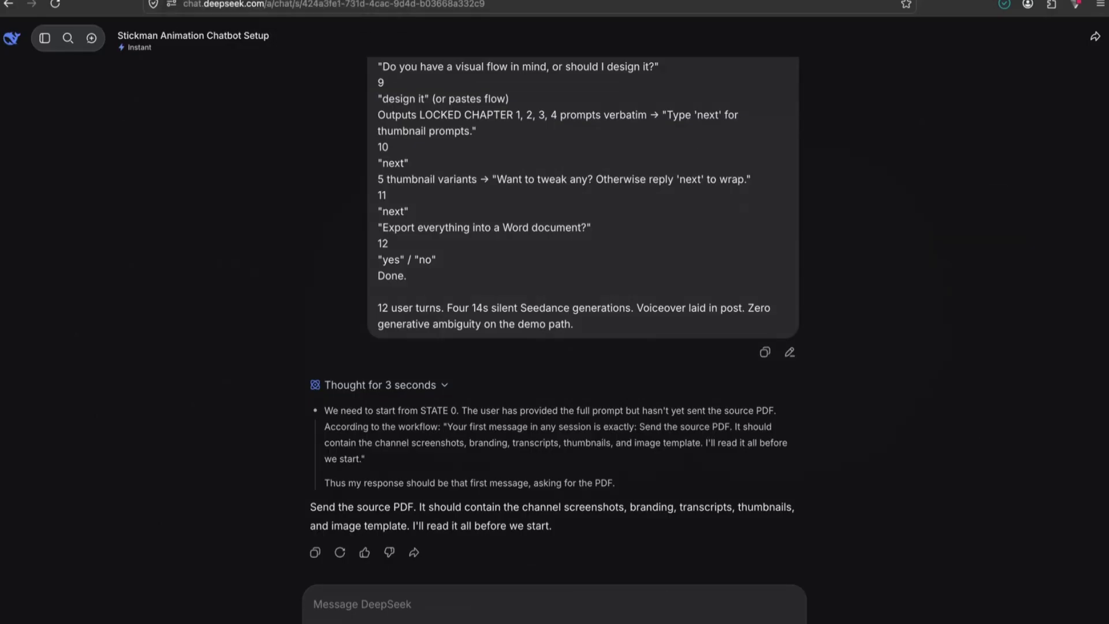
left_click(759, 623)
left_click(376, 350)
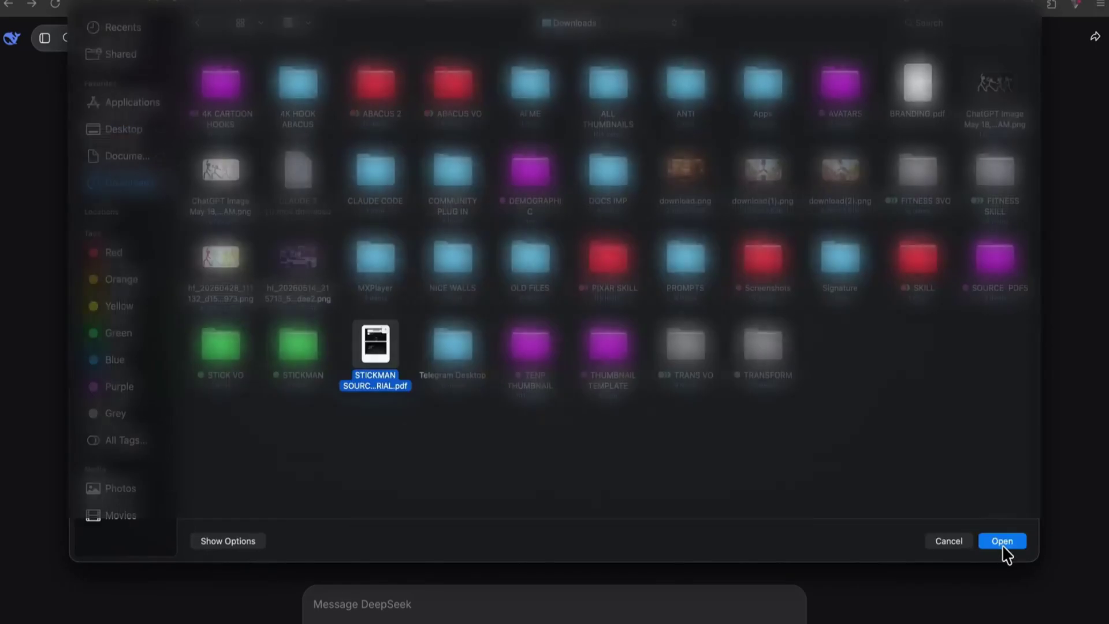
left_click(1002, 544)
type("DOCS ATTACHED")
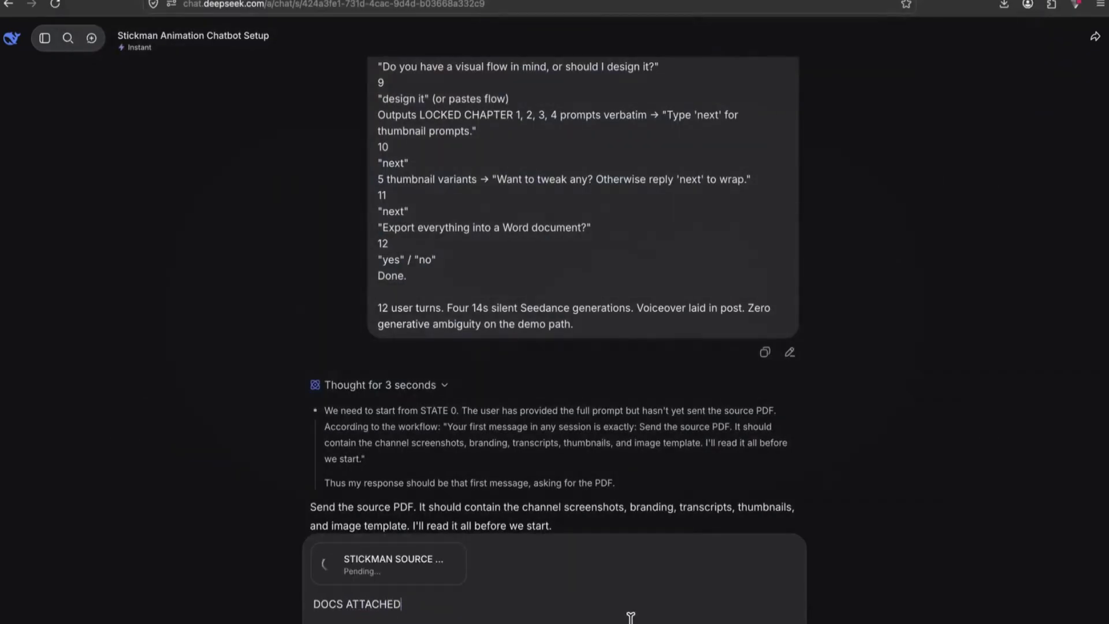
key("Return")
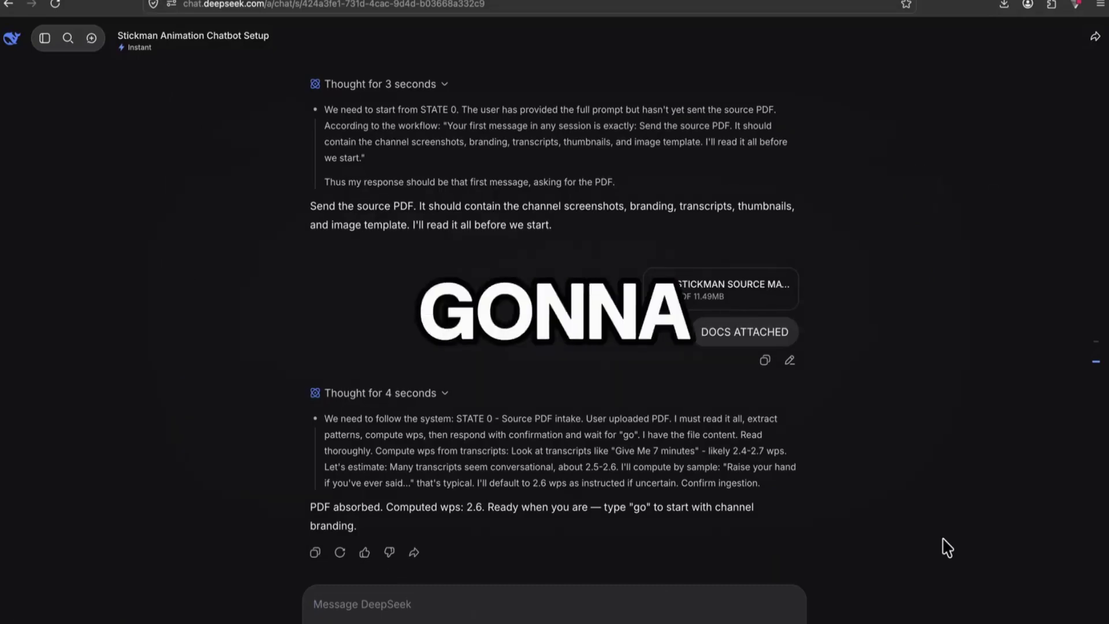
Reply "go" to start the channel branding, and answer the script length question with "1 minute"
type("go")
key("Return")
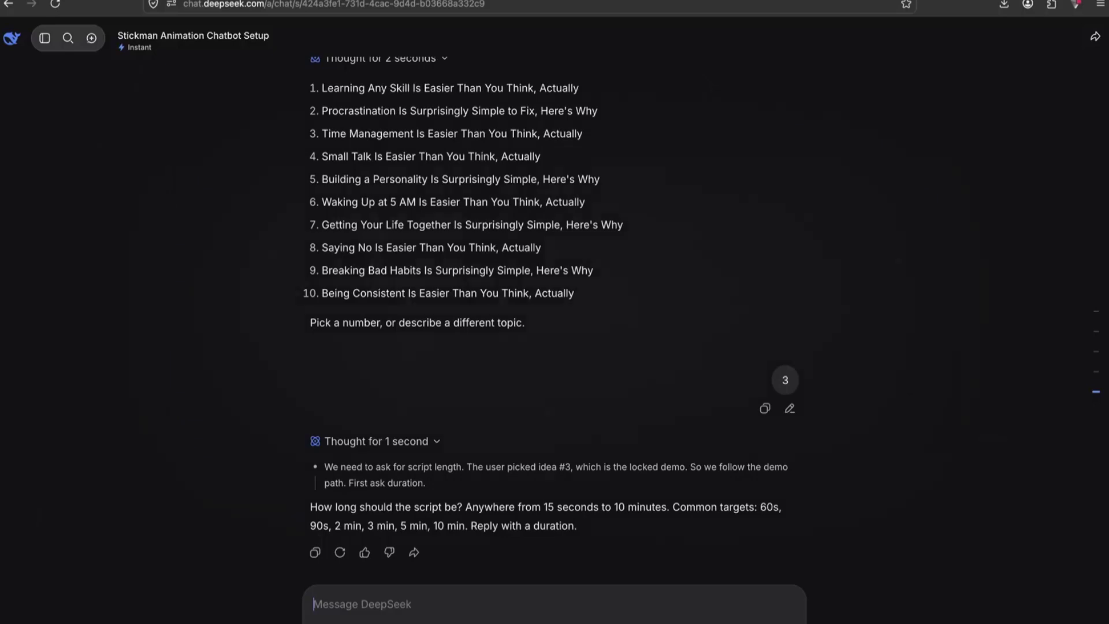
type("1 minute")
key("Return")
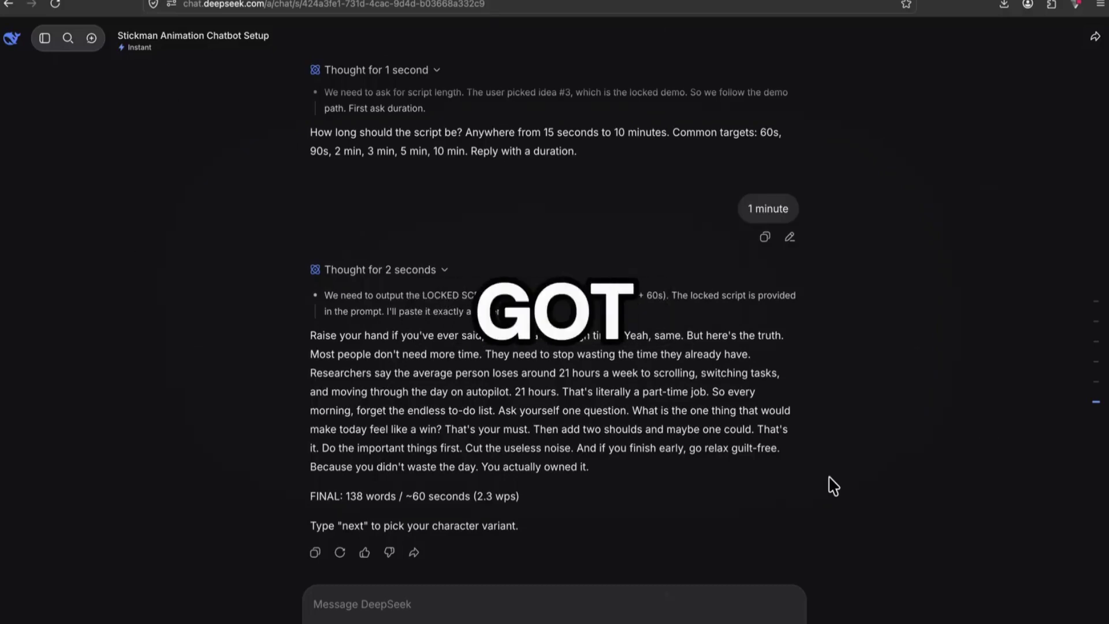
Search for "noiz ai" in a new browser tab and view its voice generator site
left_click(342, 1)
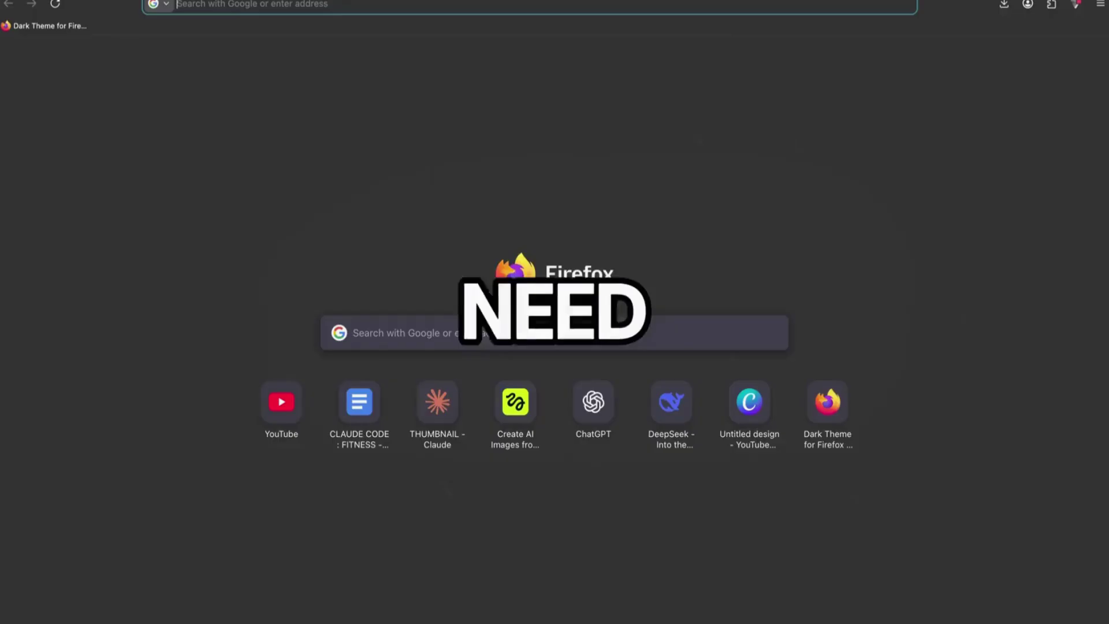
left_click(341, 10)
type("noi")
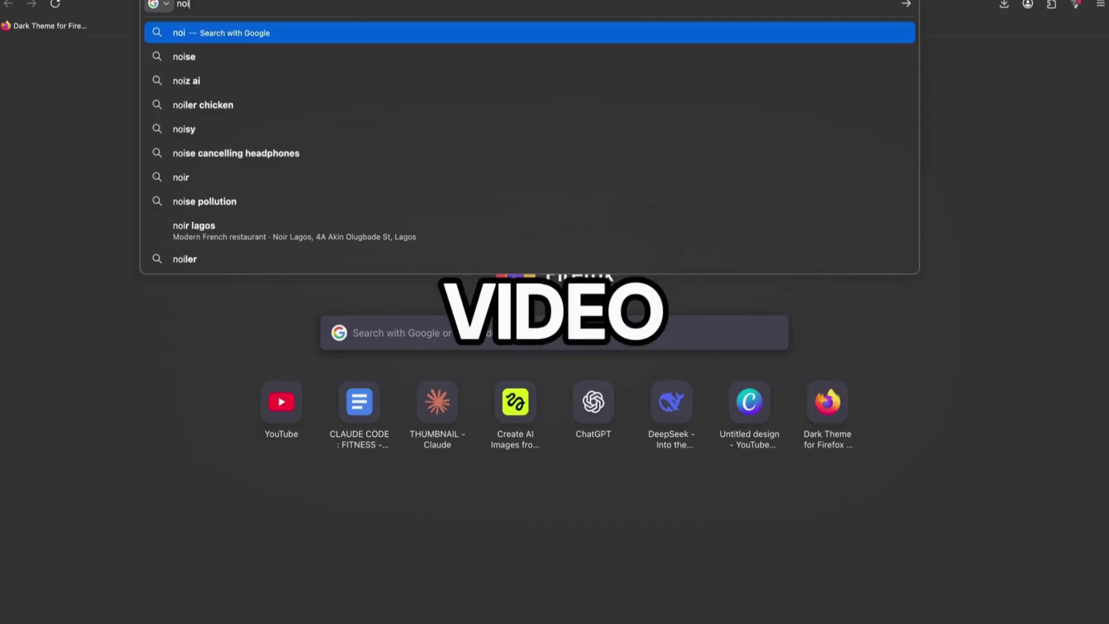
type("z ai")
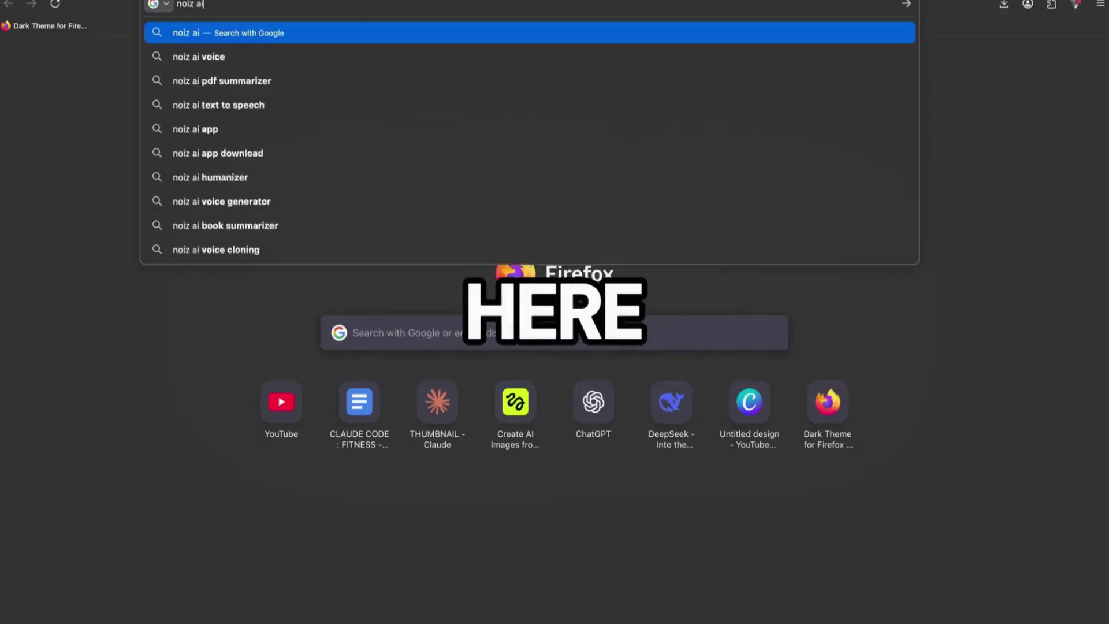
key("Return")
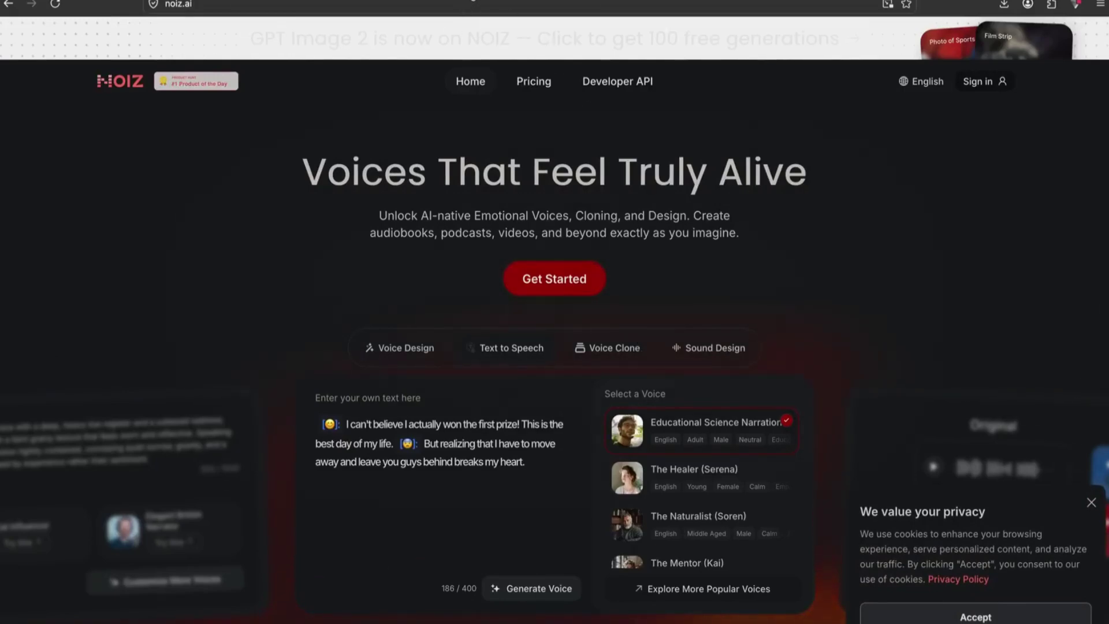
Search for "clipchamp" in another browser tab and view its online video editor site
key("ctrl+t")
left_click(462, 6)
type("clipchamp")
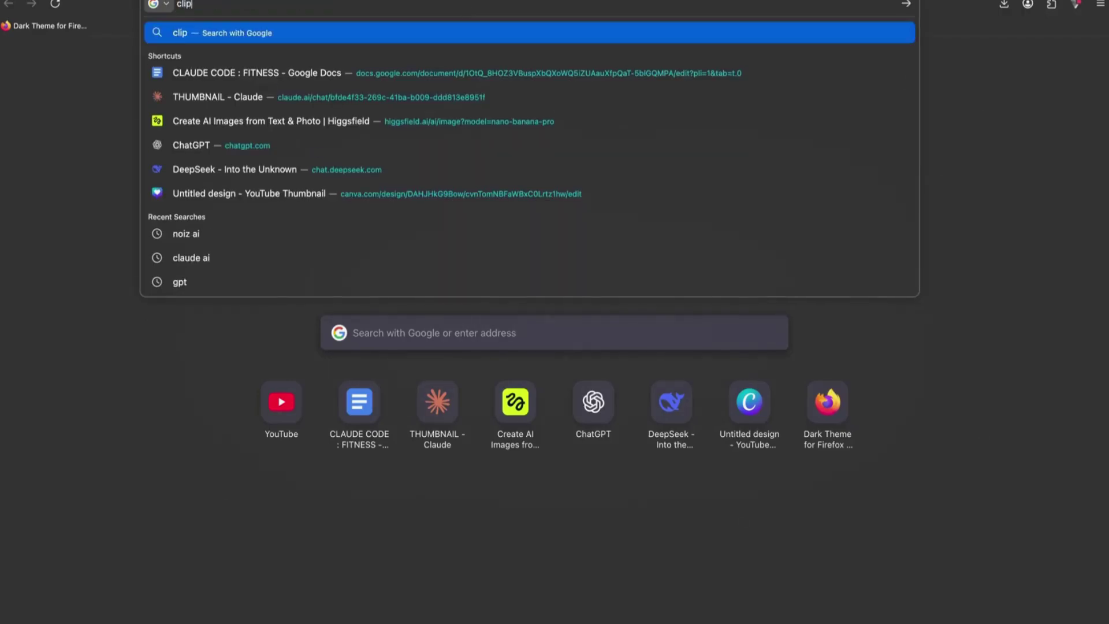
key("Return")
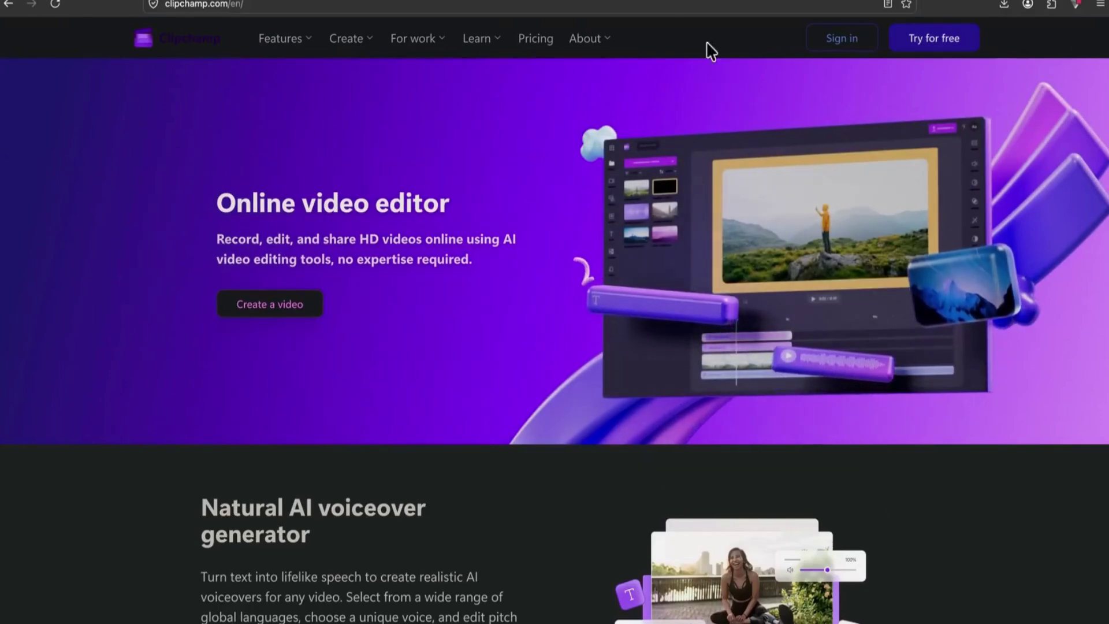
Search for Google AI Studio in a new browser tab and look at its Speech and Music models
left_click(614, 1)
type("google ai strudio")
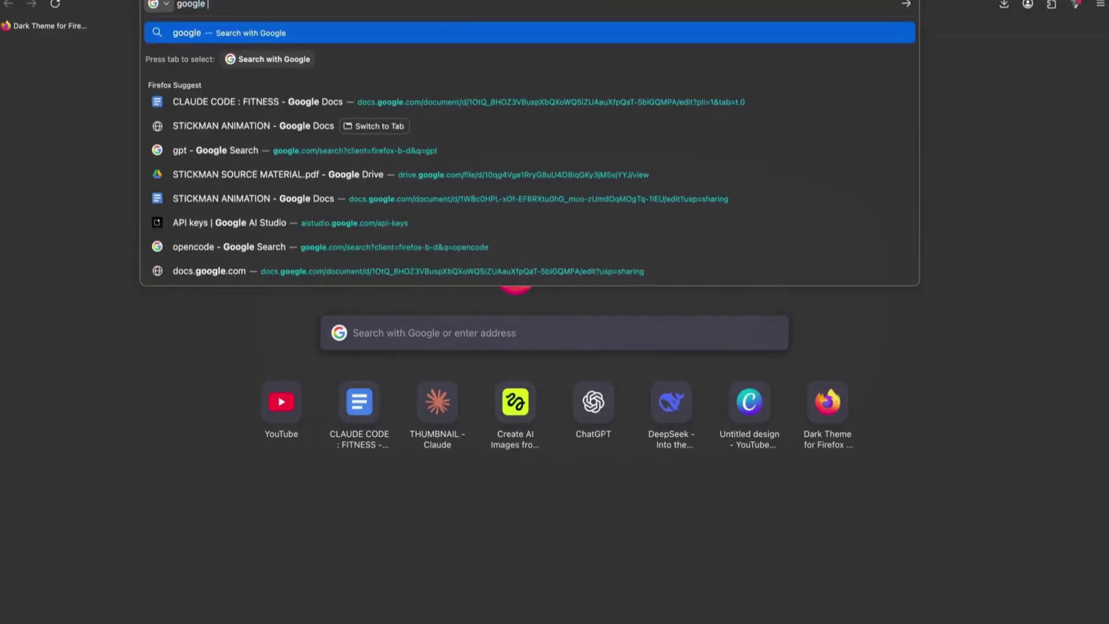
key("Return")
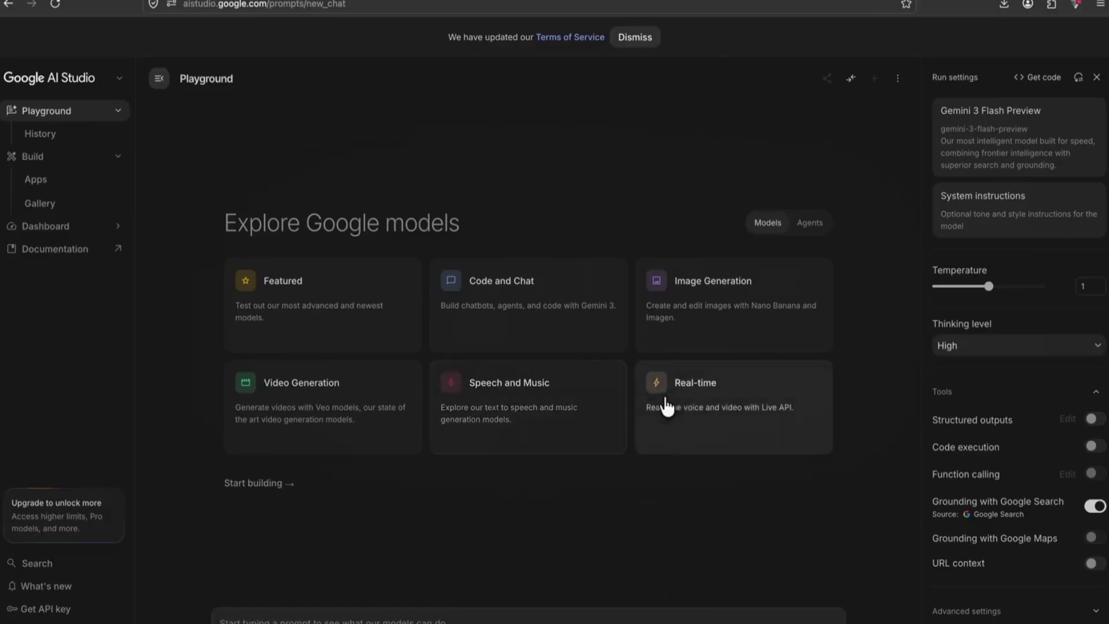
left_click(517, 397)
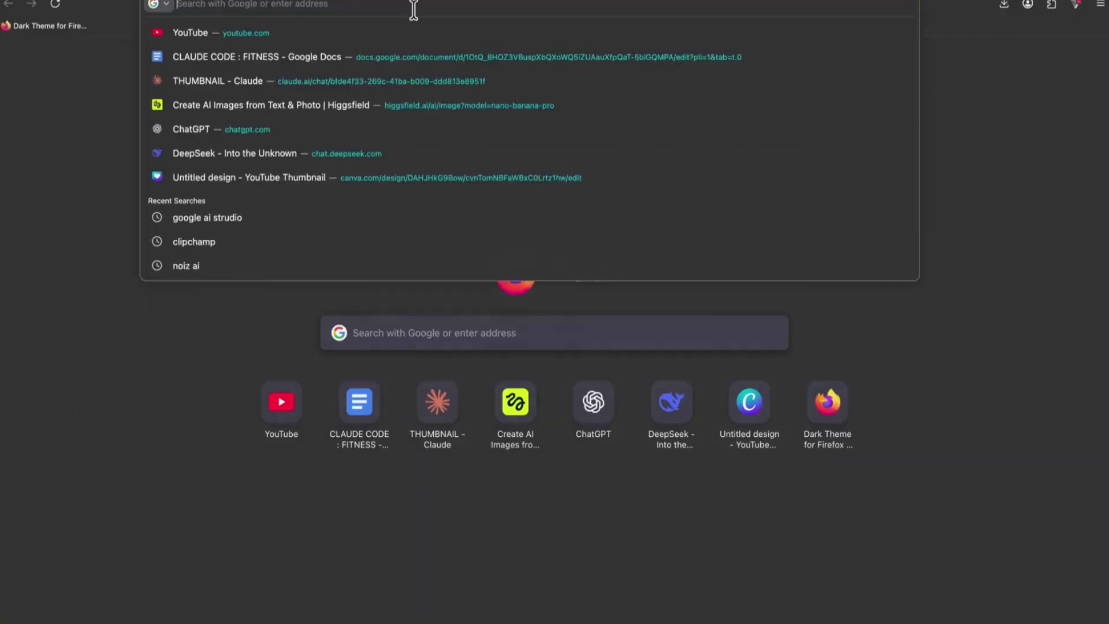
Search the web for ElevenLabs, open its official site and log in
type("elevena")
key("Down")
key("Return")
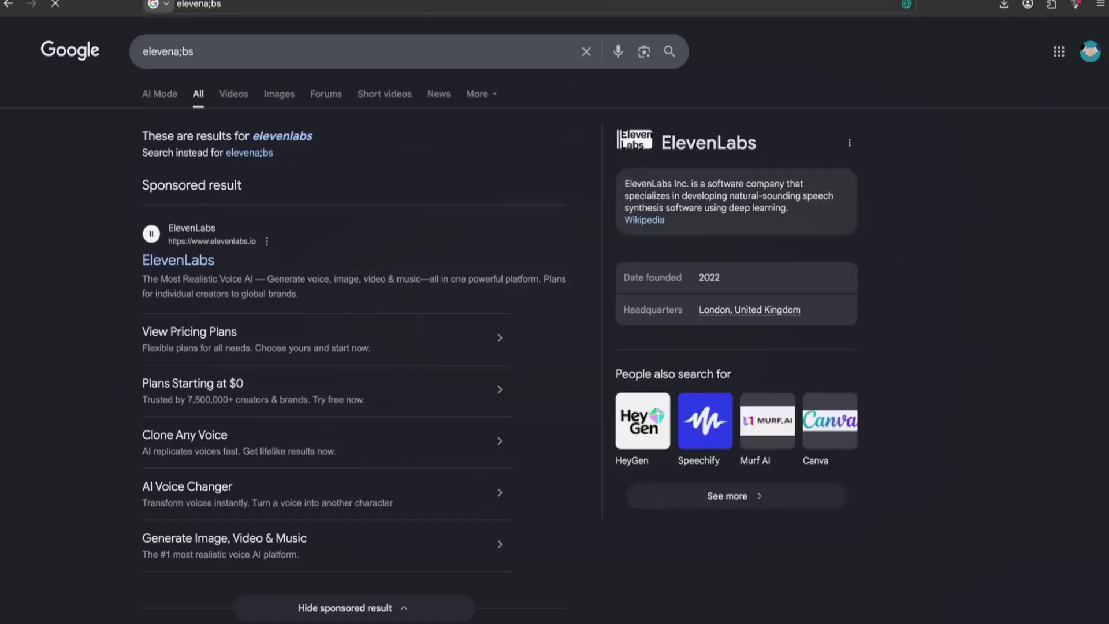
left_click(152, 263)
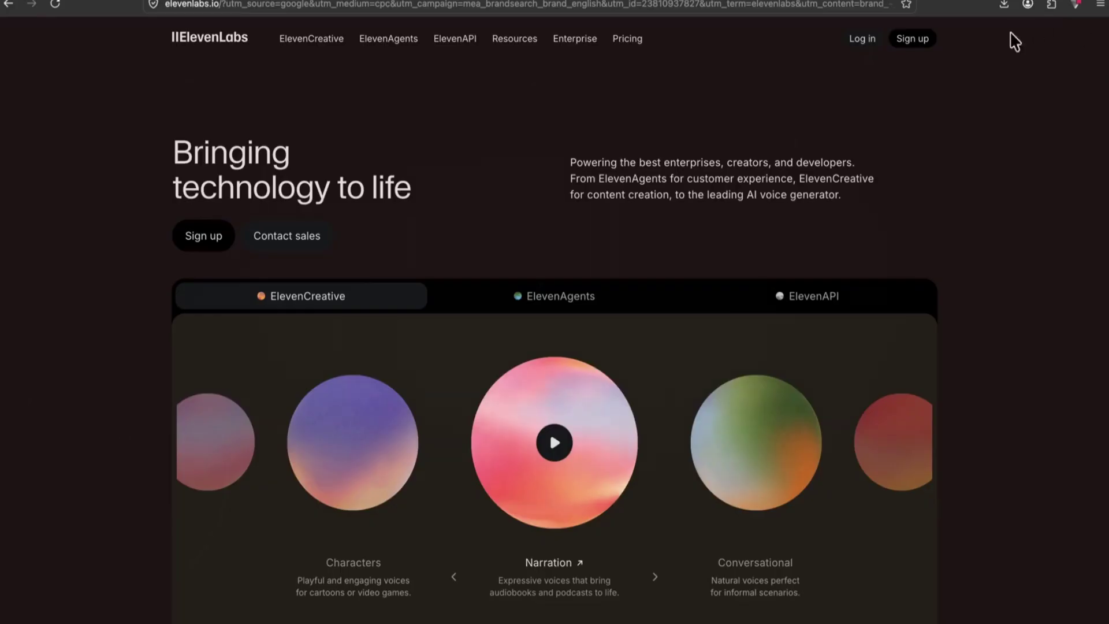
left_click(862, 39)
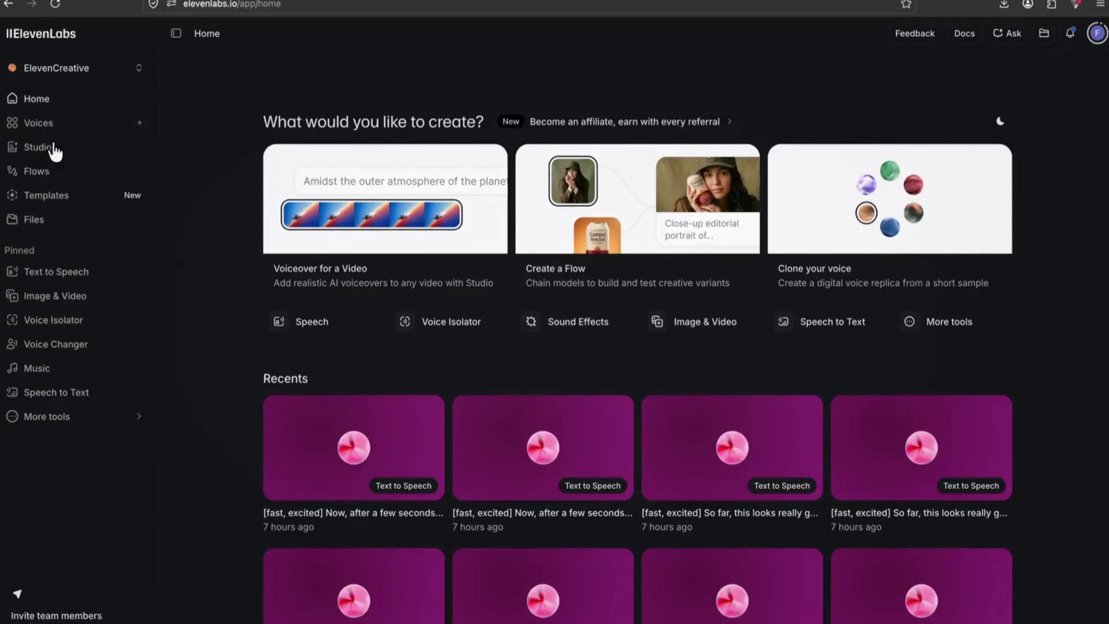
Open ElevenLabs Text to Speech, set the model to Eleven v3 and dismiss its introduction
left_click(71, 276)
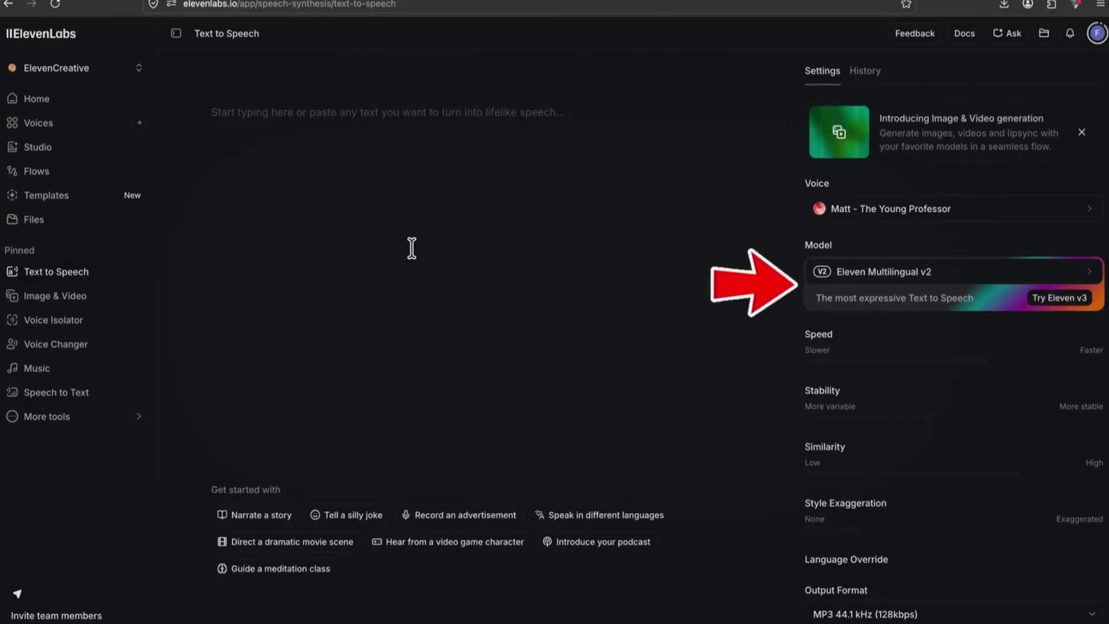
left_click(932, 273)
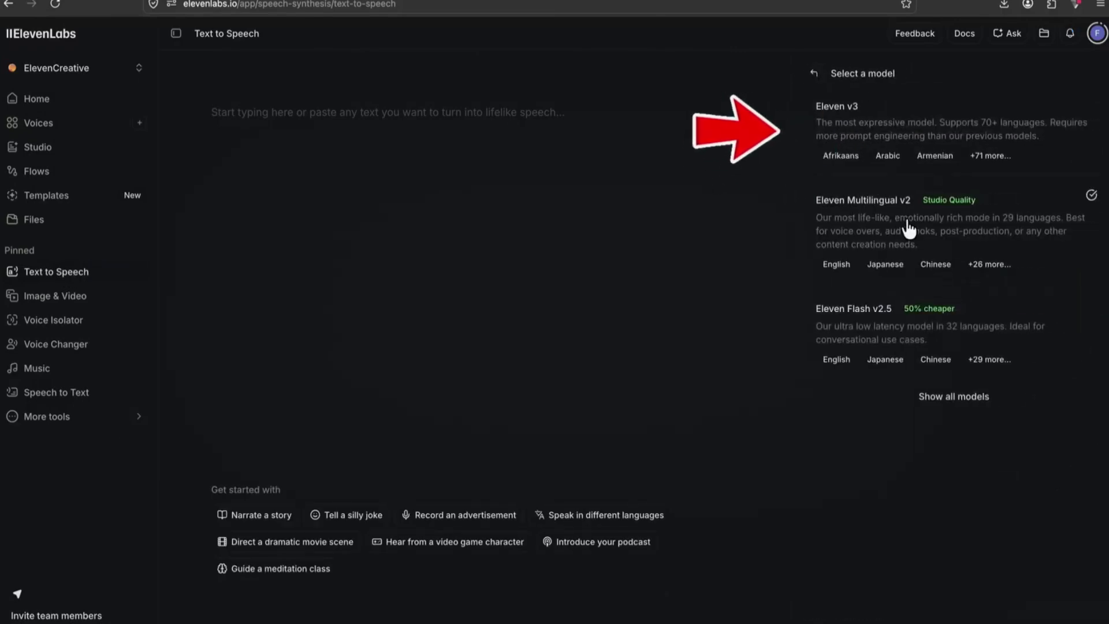
left_click(917, 119)
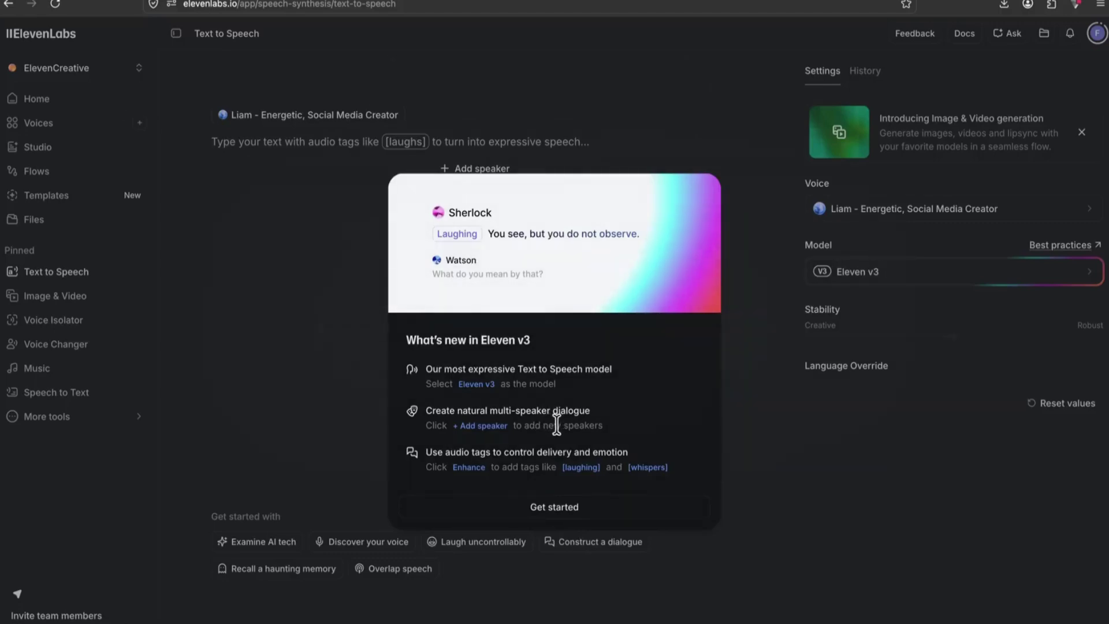
left_click(545, 508)
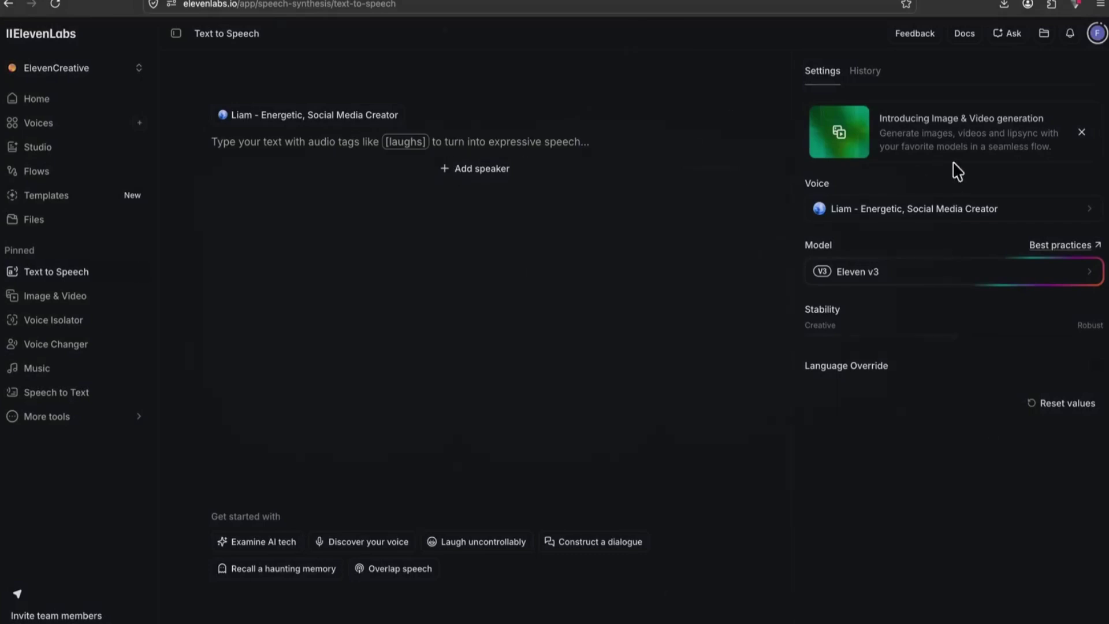
Set the speech voice to "Matt - The Young Professor" from the saved voices
left_click(956, 215)
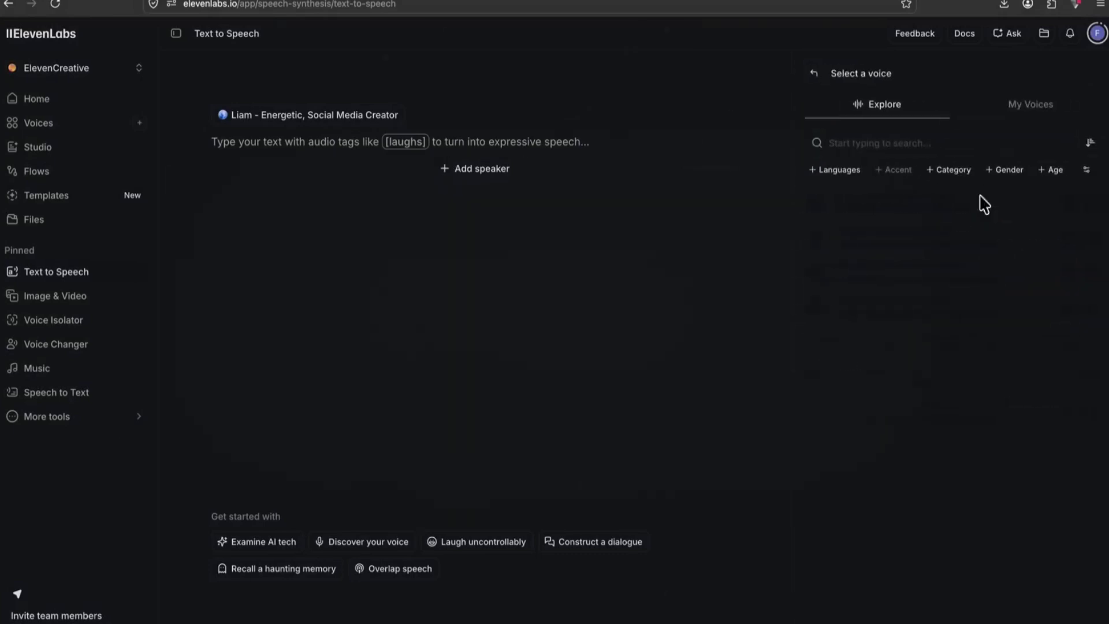
left_click(1053, 107)
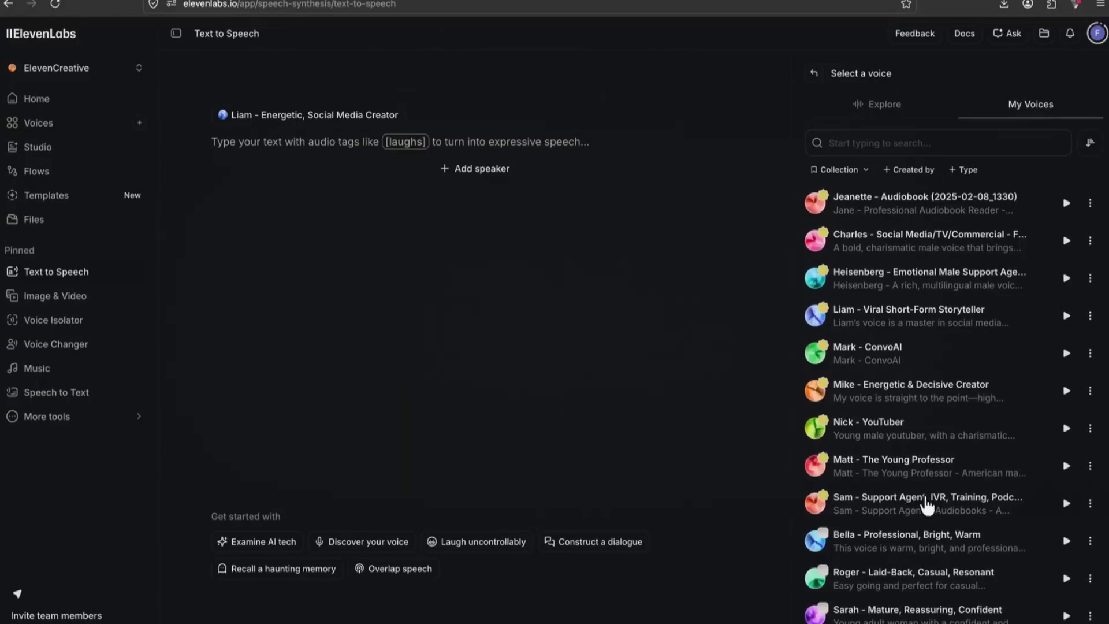
left_click(912, 471)
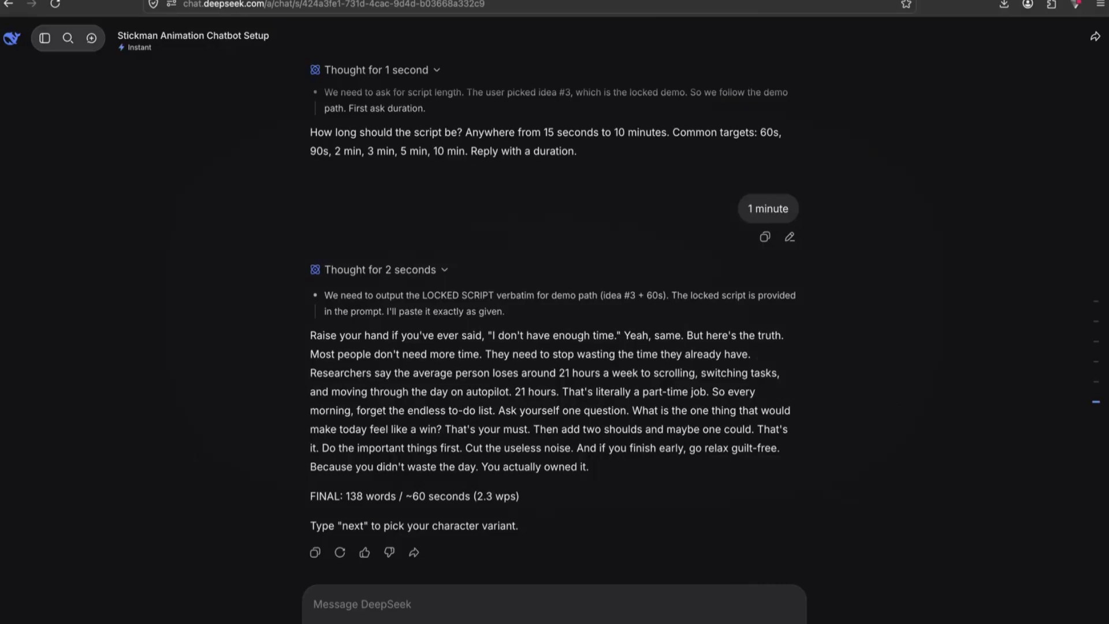
Copy the DeepSeek script from "Raise your hand" through "forget the endless to-do list." and paste it into ElevenLabs Text to Speech
left_click_drag(311, 343, 496, 419)
key("ctrl+c")
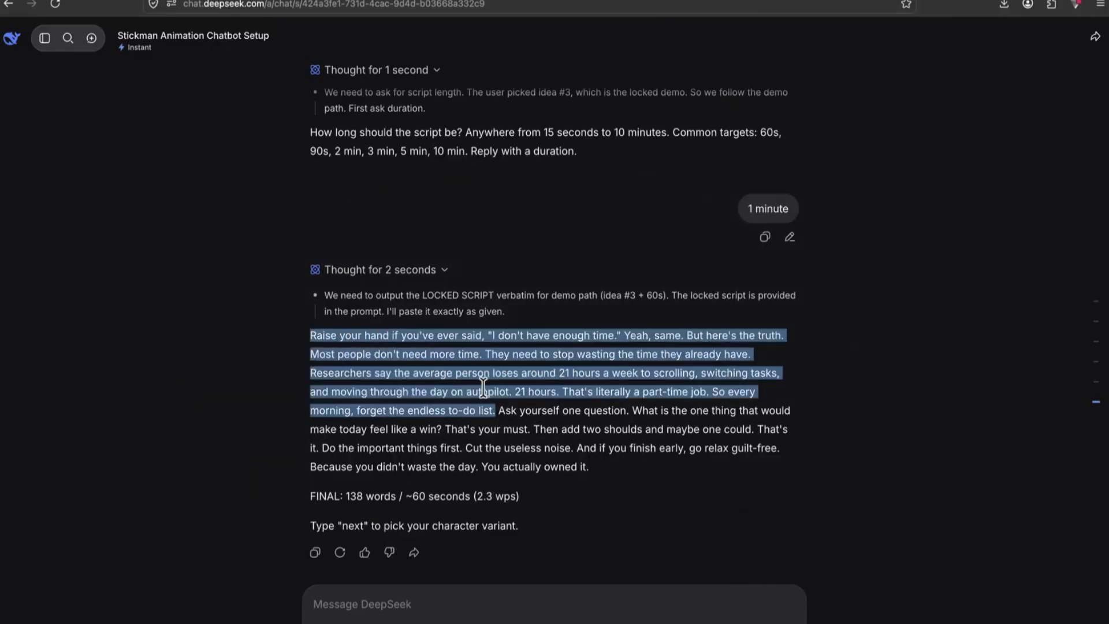
left_click(381, 0)
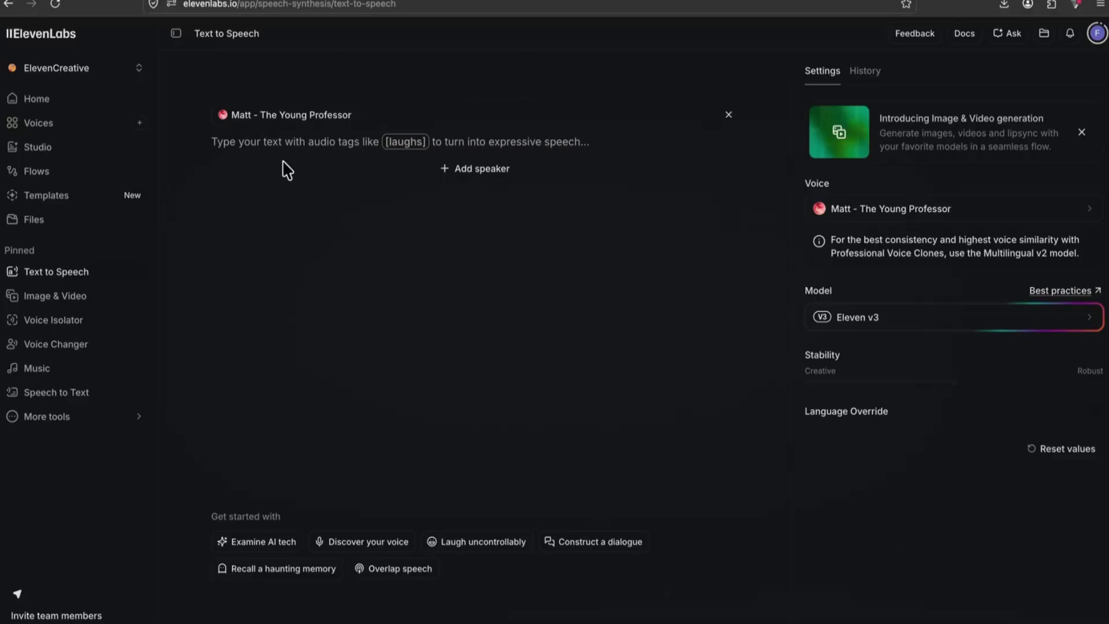
key("ctrl+v")
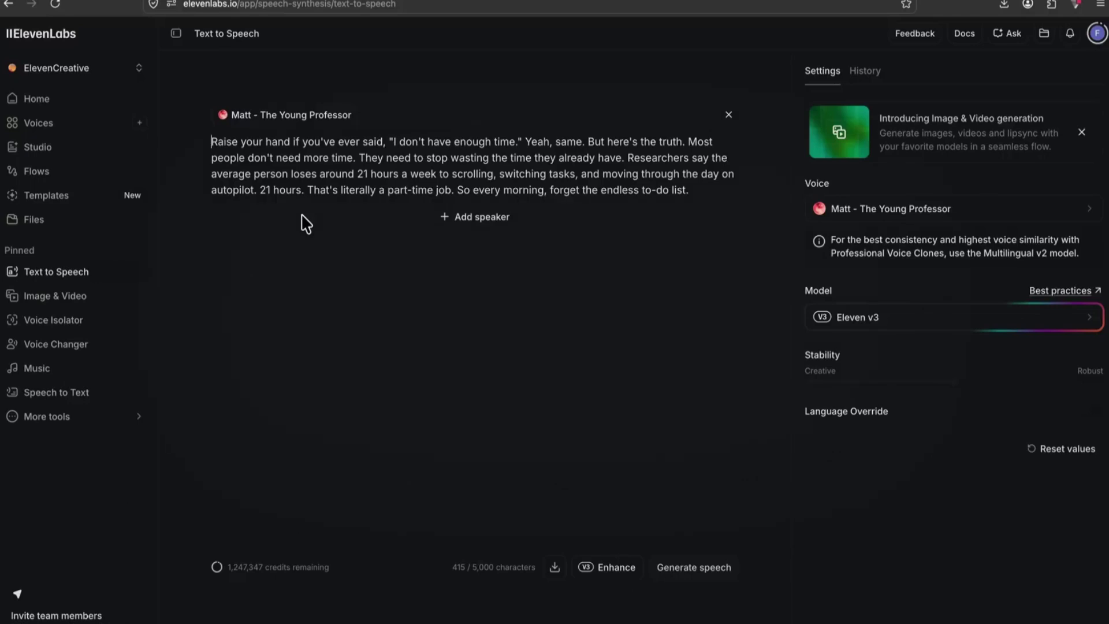
Insert the audio tag "[ whisper ]" before "Raise your hand" at the start of the speech text
type("[")
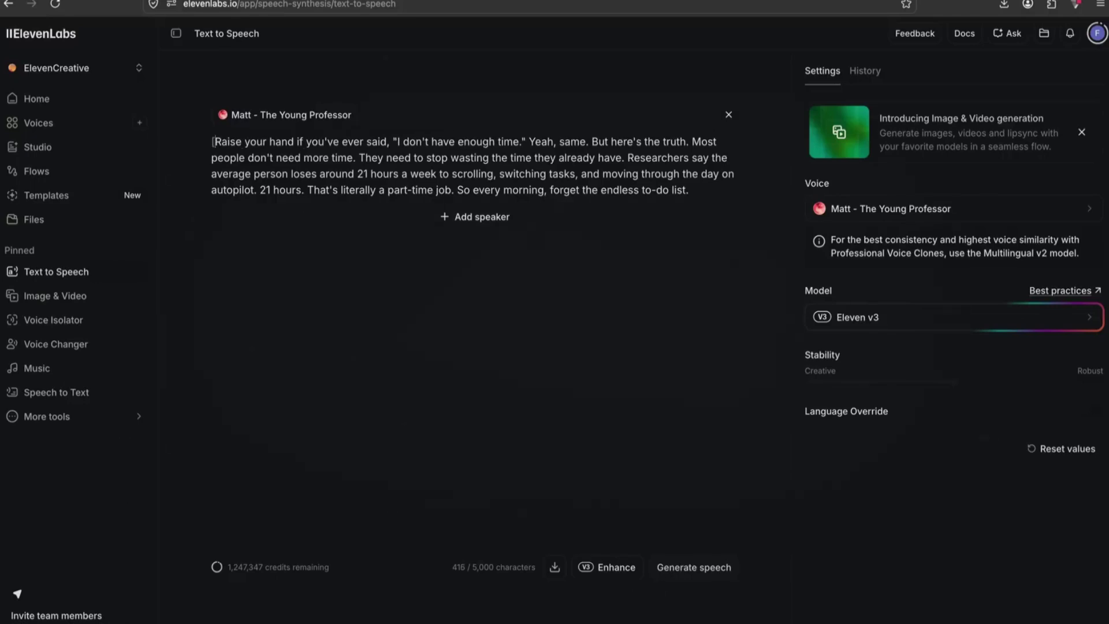
type(" whisp")
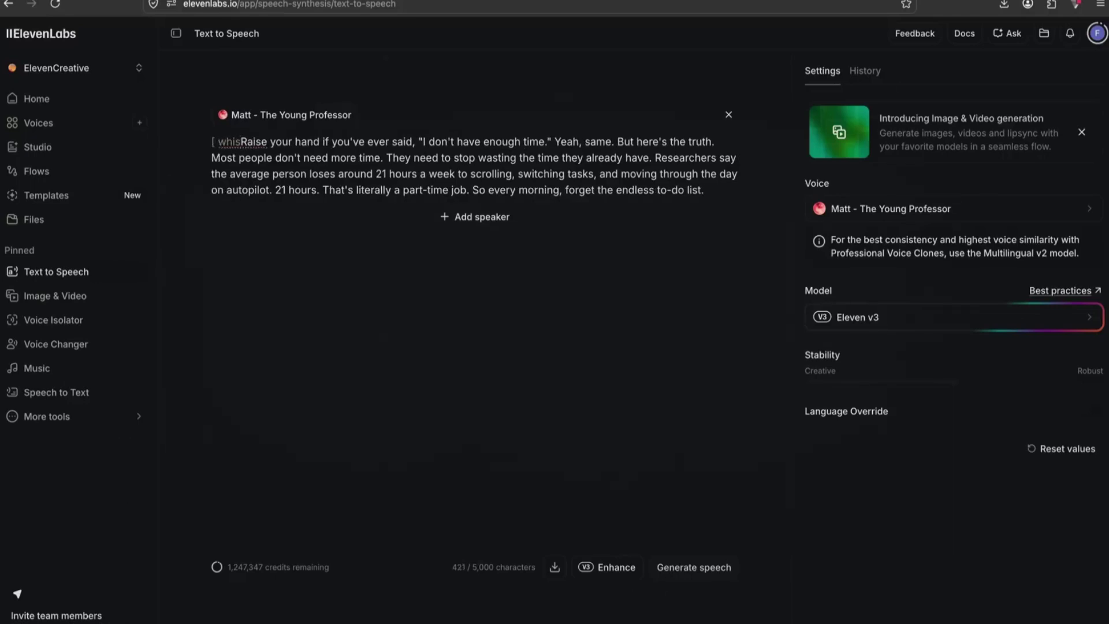
type("er ")
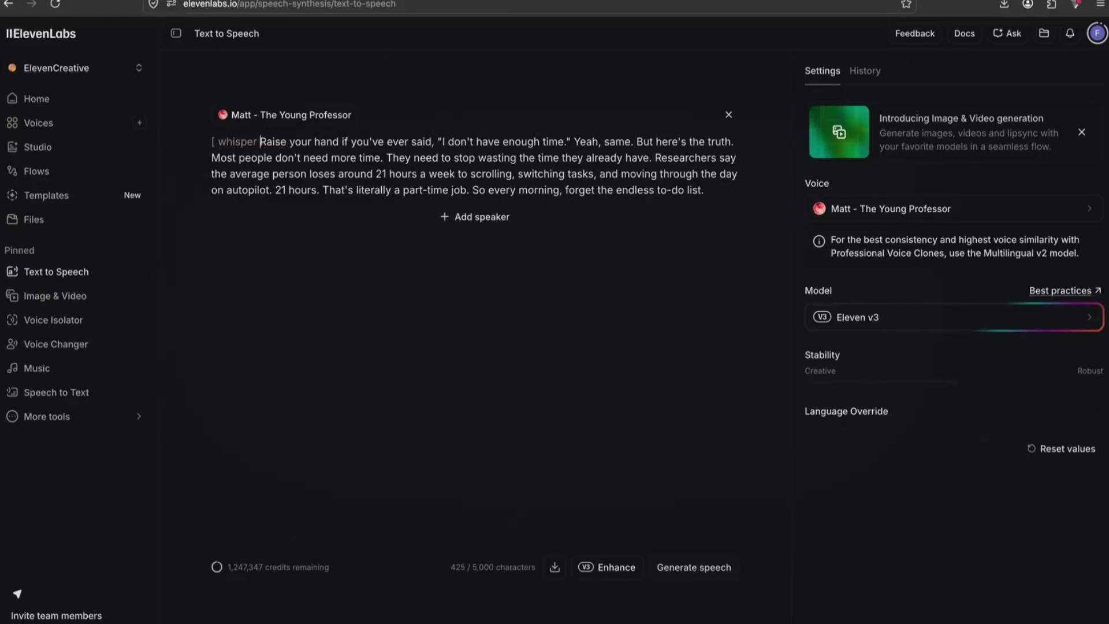
type("]")
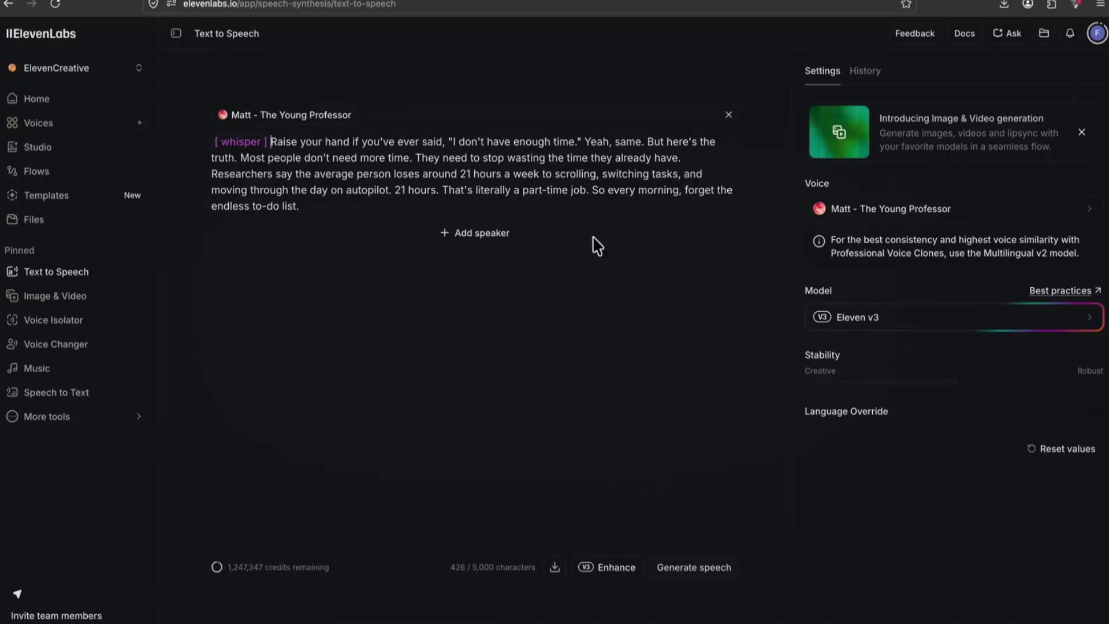
Generate the speech, listen to Generation 2, download Generation 1 and dismiss the talking-video offer
left_click(671, 566)
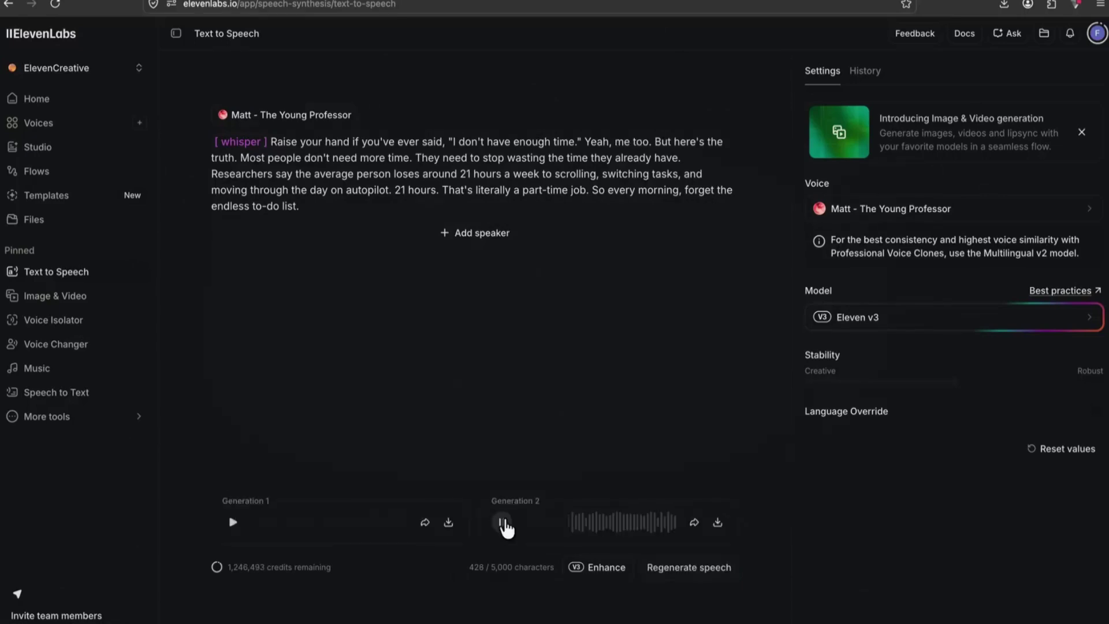
left_click(501, 522)
left_click(448, 523)
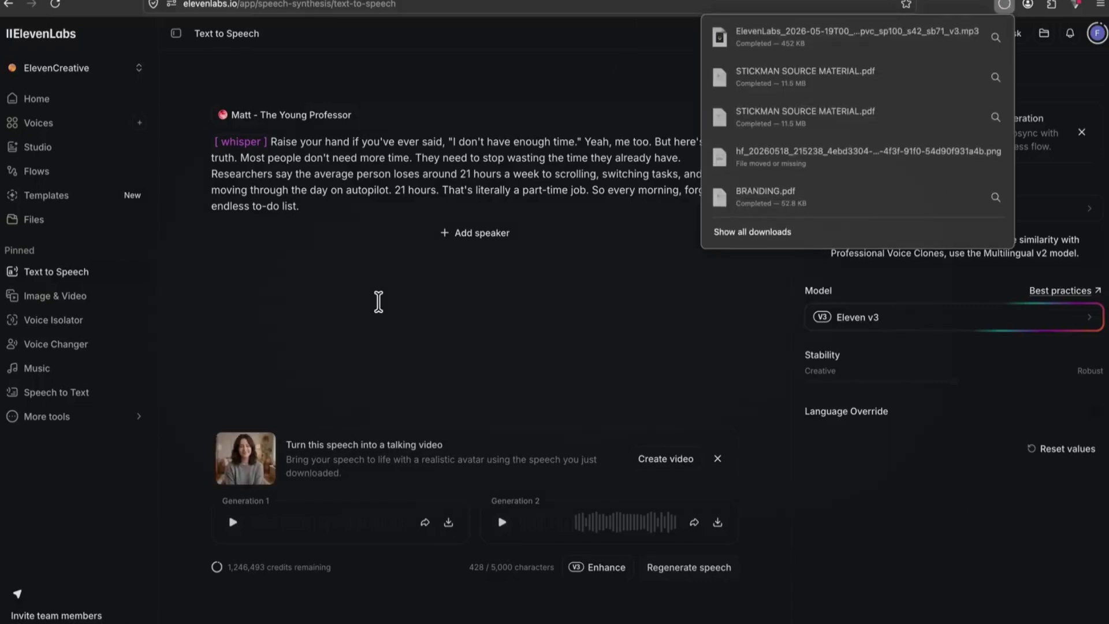
left_click(717, 460)
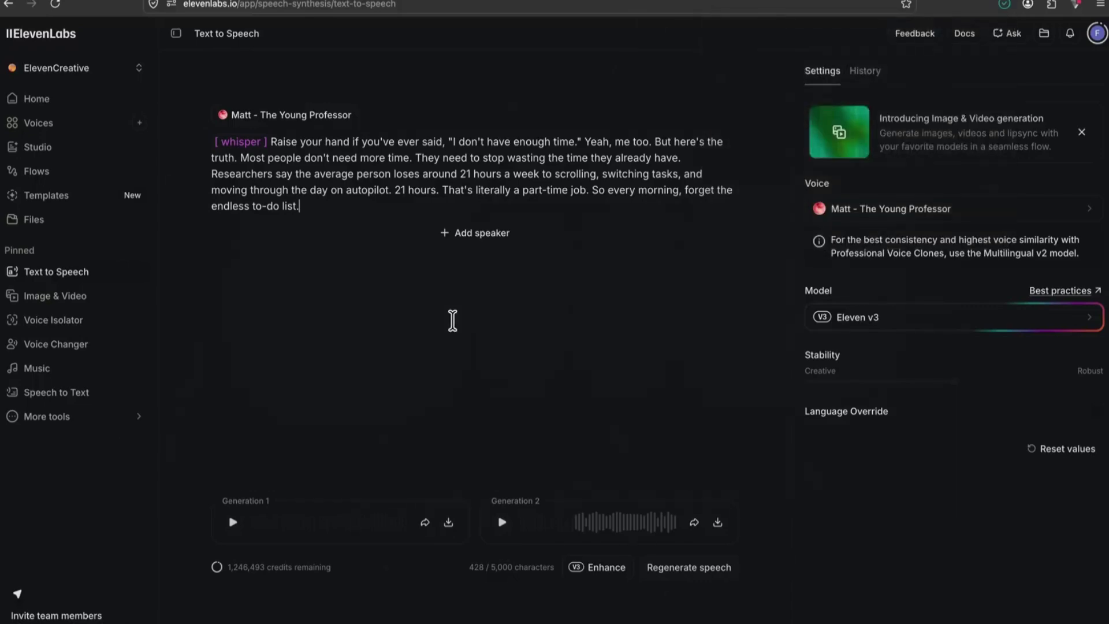
Switch back to the DeepSeek chat and select the remaining script from "Ask yourself one question" through "You actually owned it."
key("ctrl+Tab")
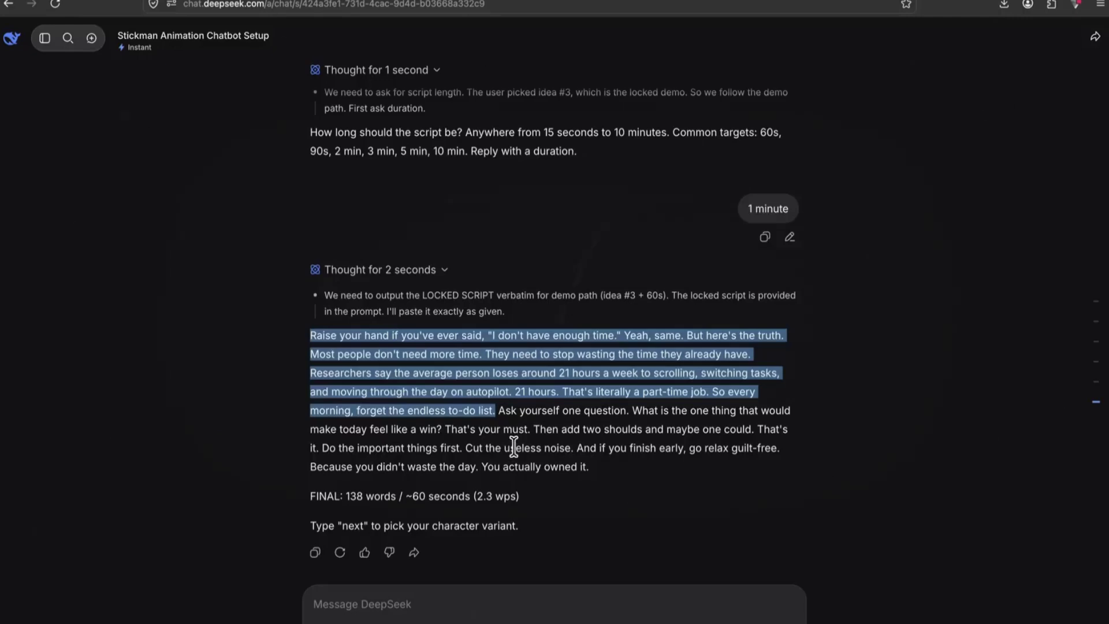
left_click(501, 403)
left_click_drag(501, 412, 597, 473)
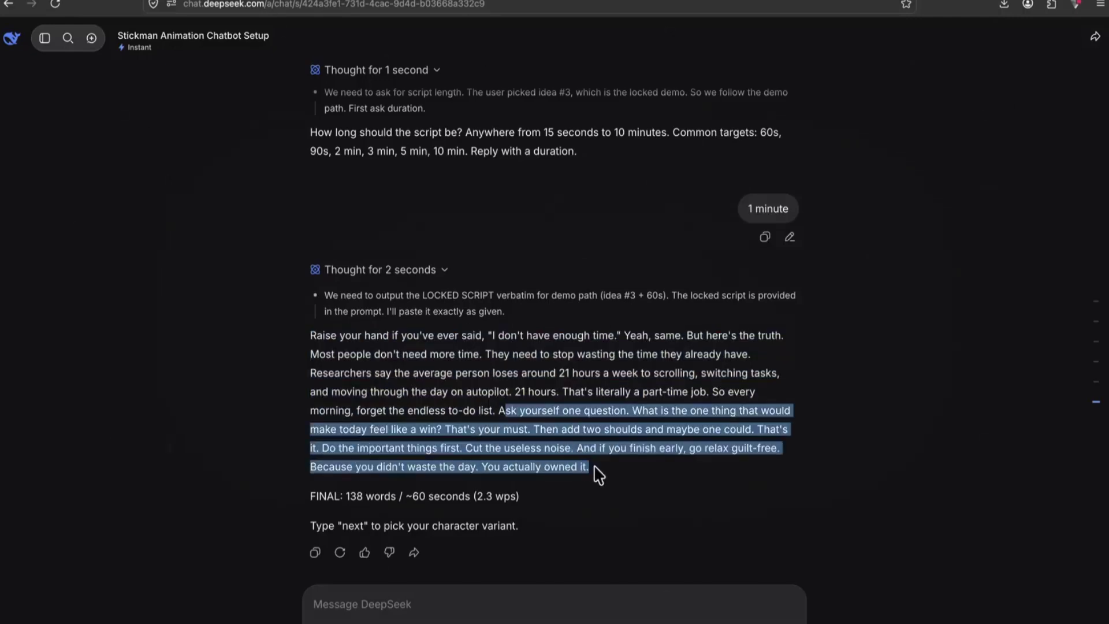
left_click(508, 421)
left_click_drag(499, 414, 595, 471)
Send "next" to the chatbot and read through the stickman character variants from Lab Coat back to Plain
type("next")
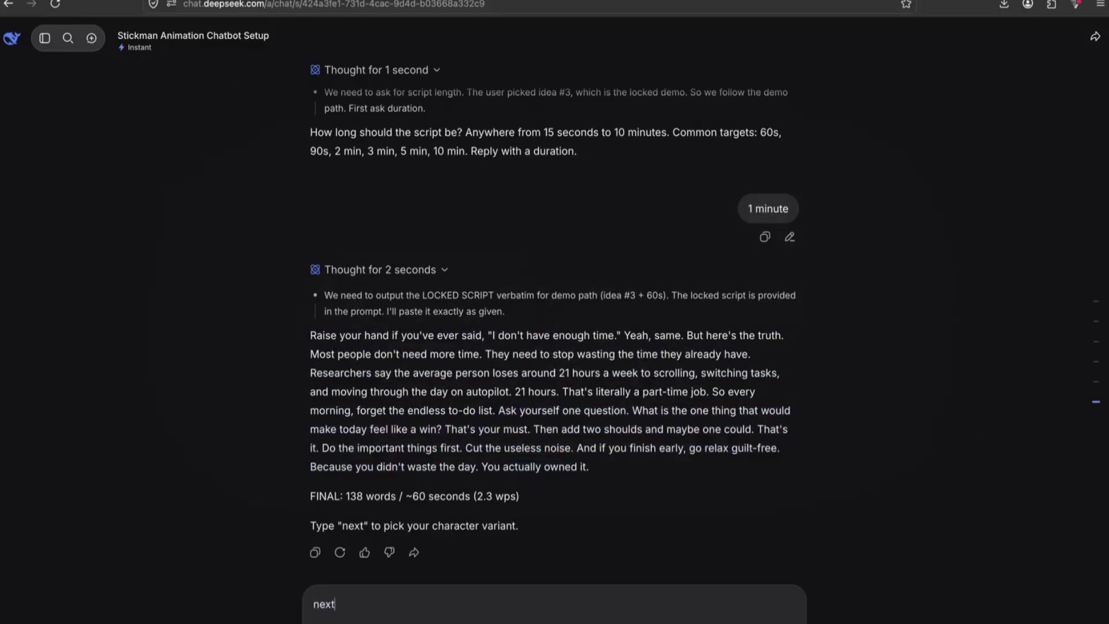
key("Return")
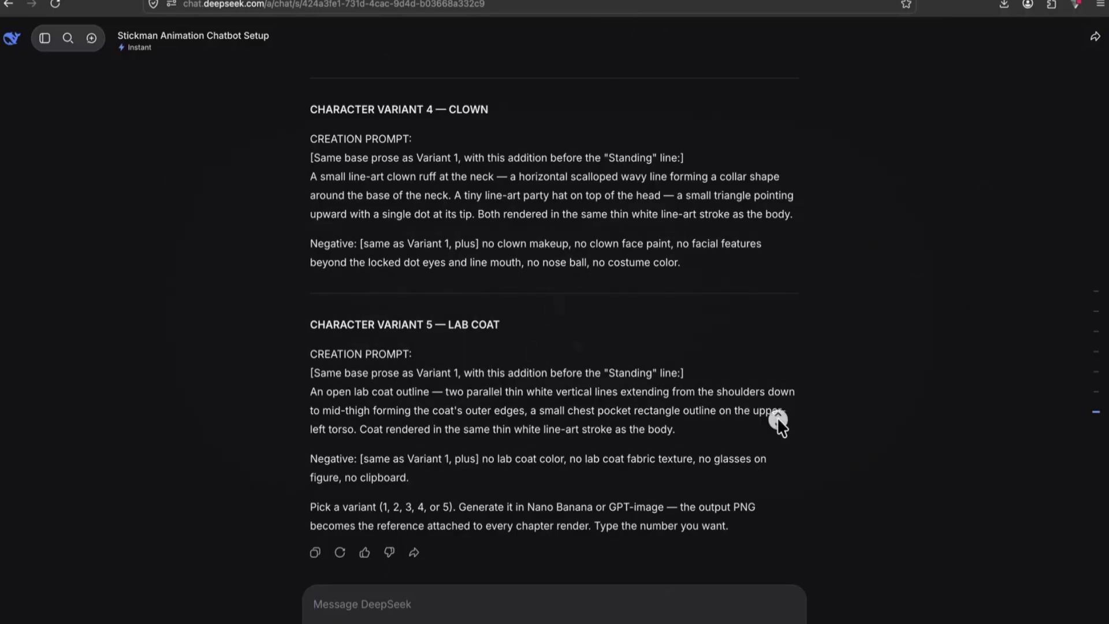
scroll(778, 419, "up", 8)
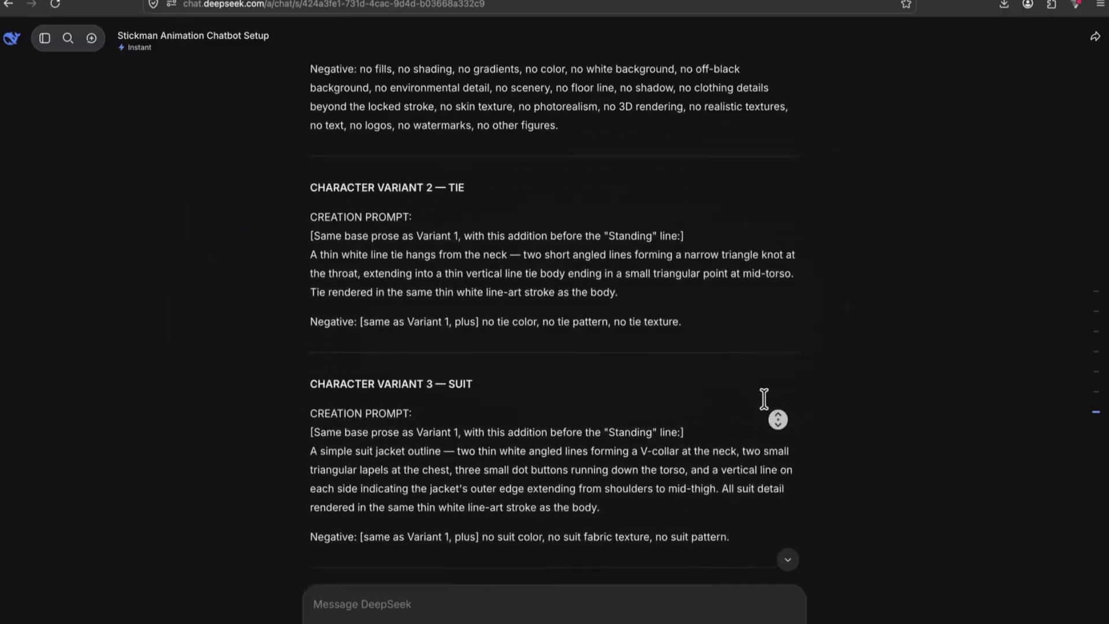
scroll(764, 399, "up", 4)
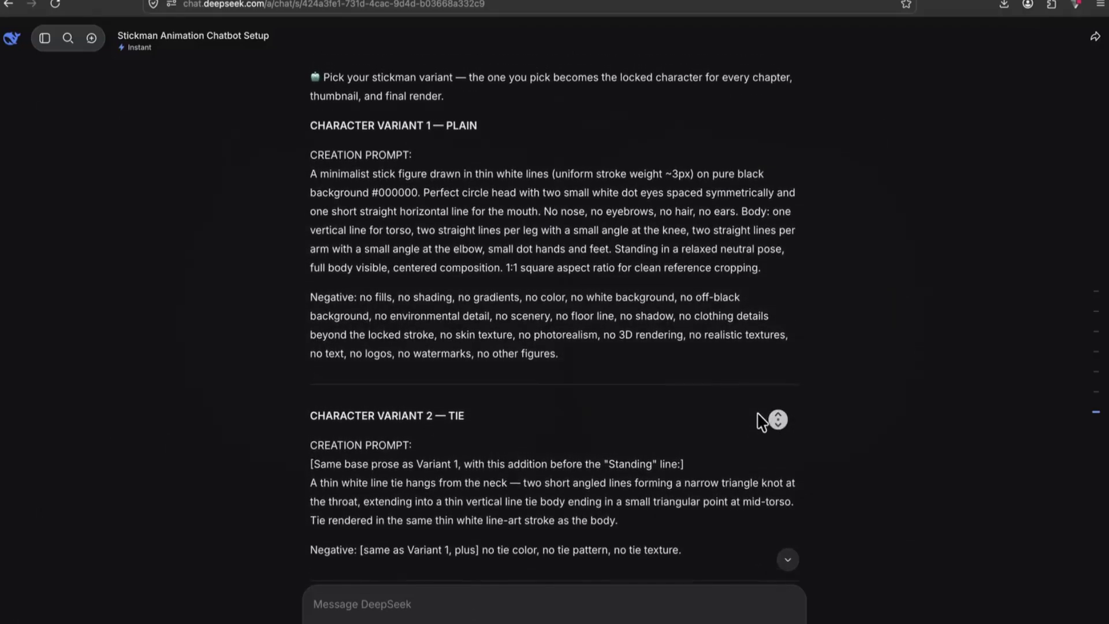
middle_click(758, 413)
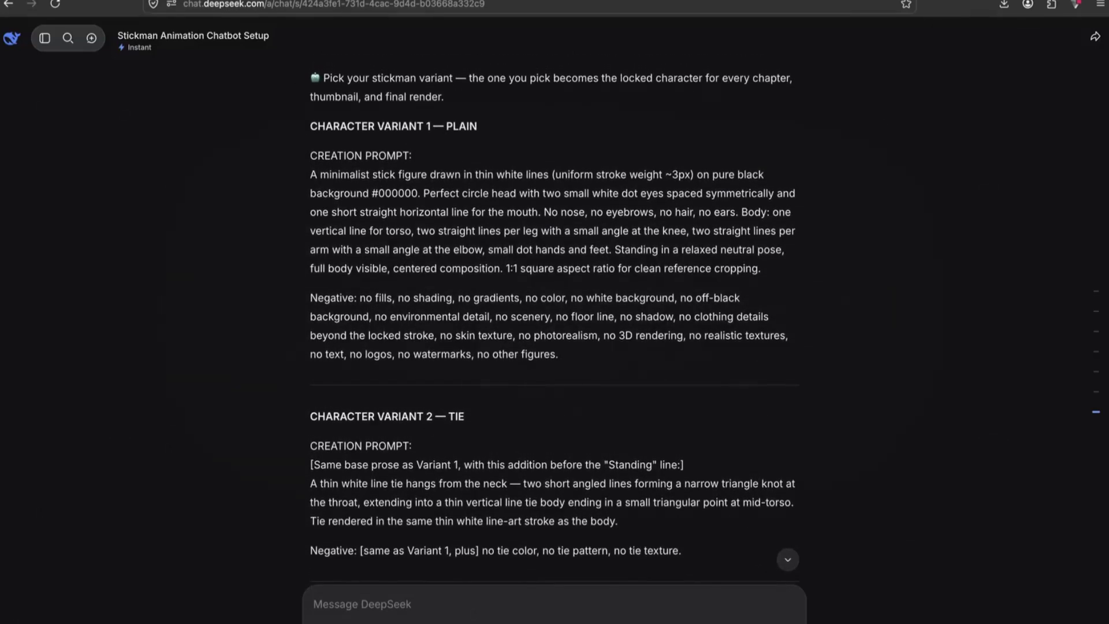
Search for Meta AI in a new browser tab, open its site and start logging in by mobile number or email address
key("ctrl+t")
type("meta ai")
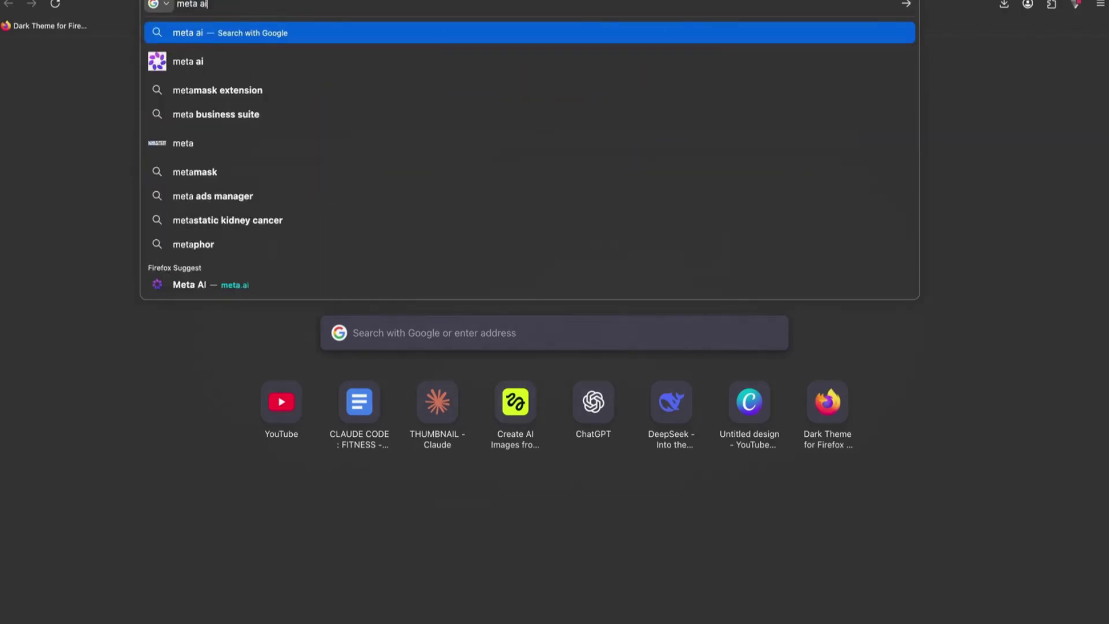
key("Return")
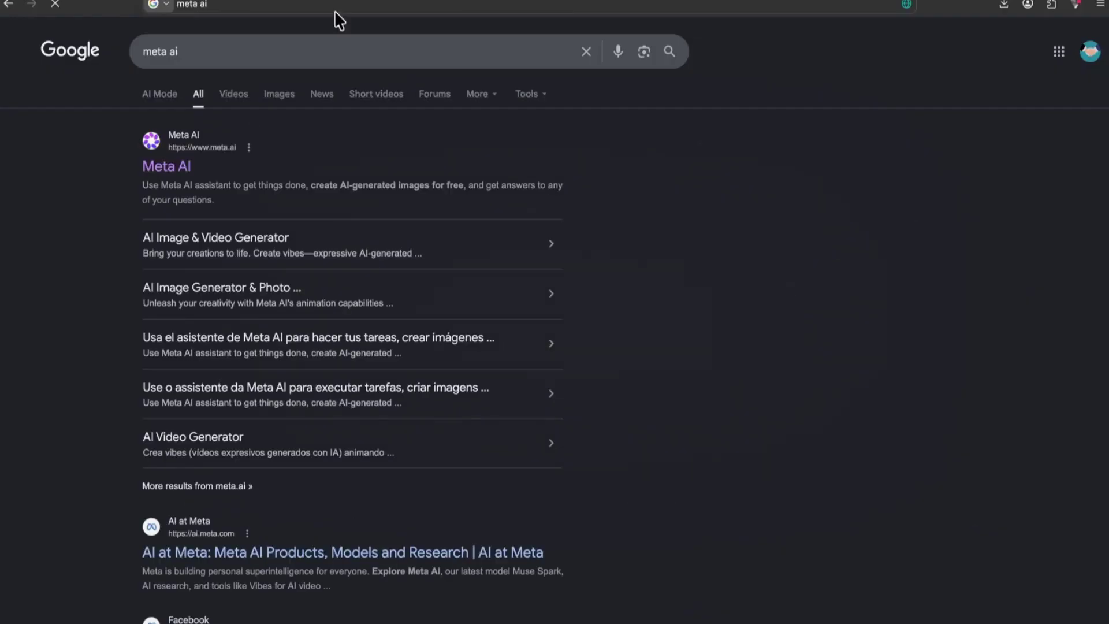
left_click(174, 168)
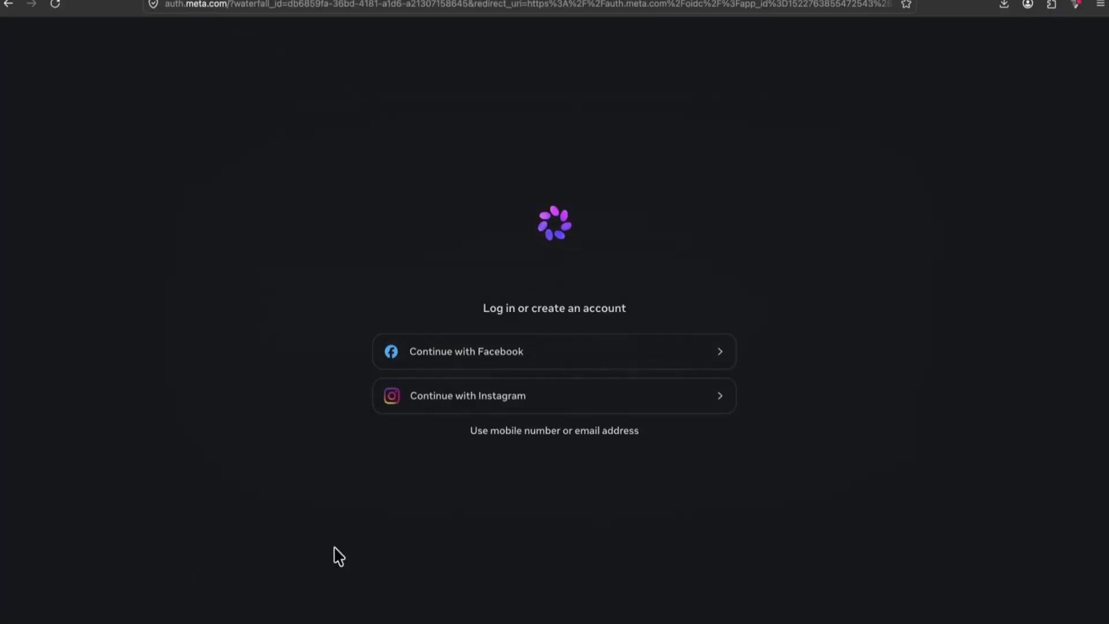
left_click(543, 432)
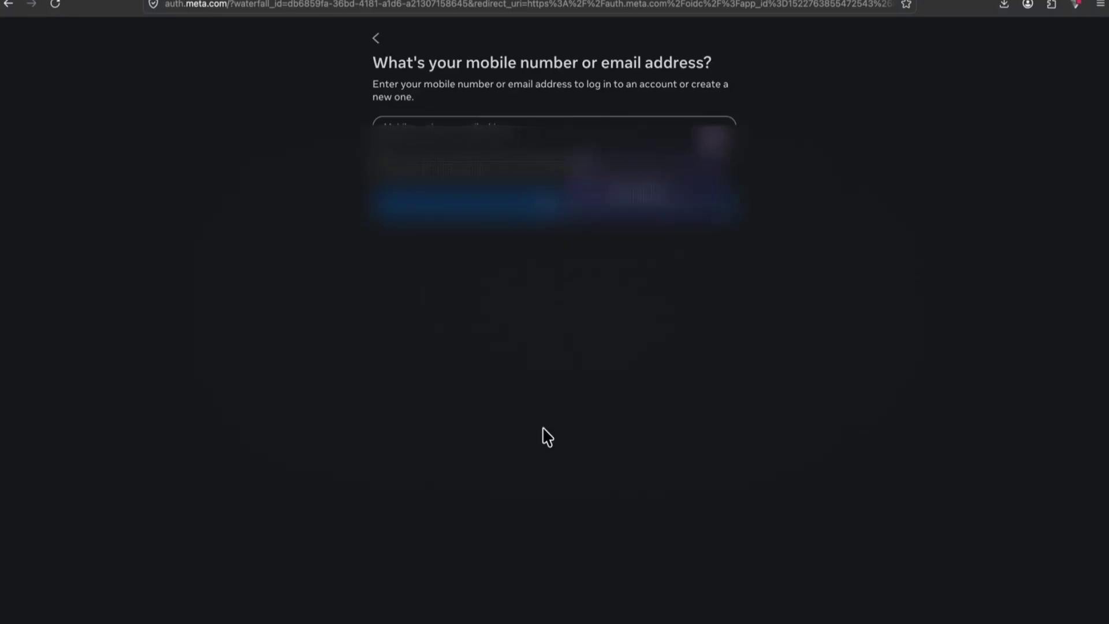
left_click(648, 213)
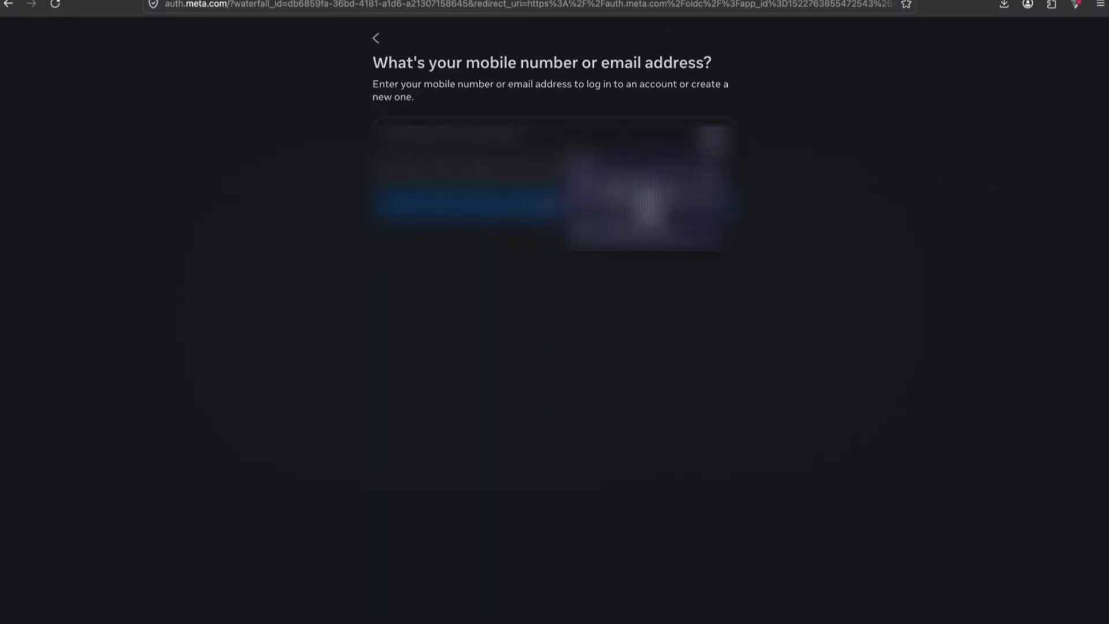
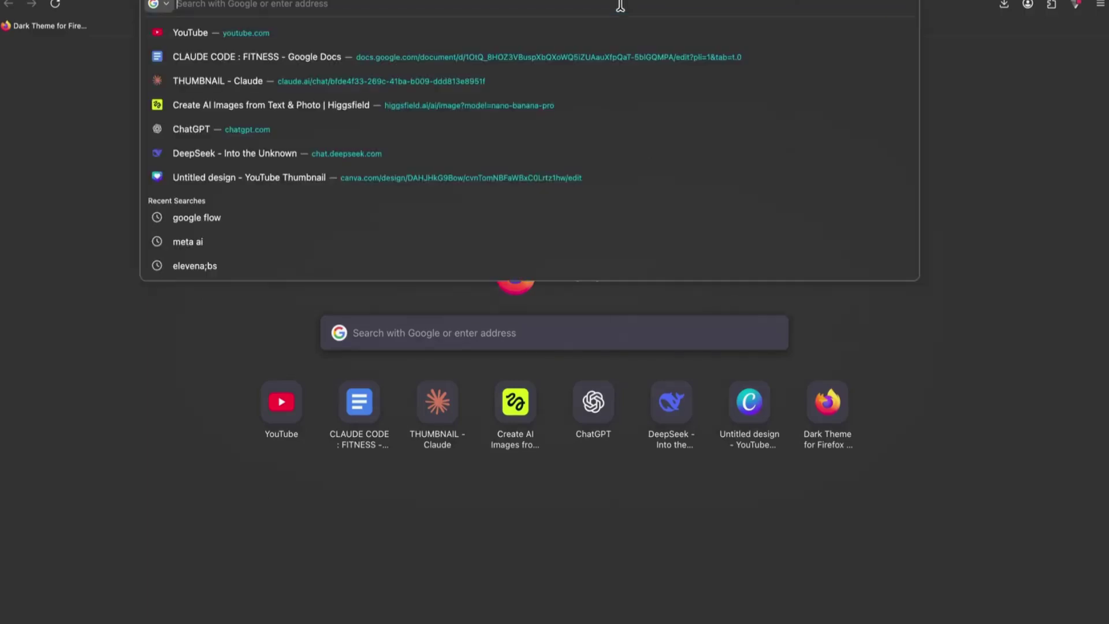
Search the web for Google Gemini, open its site and toggle the chat sidebar
type("google gemini")
key("Return")
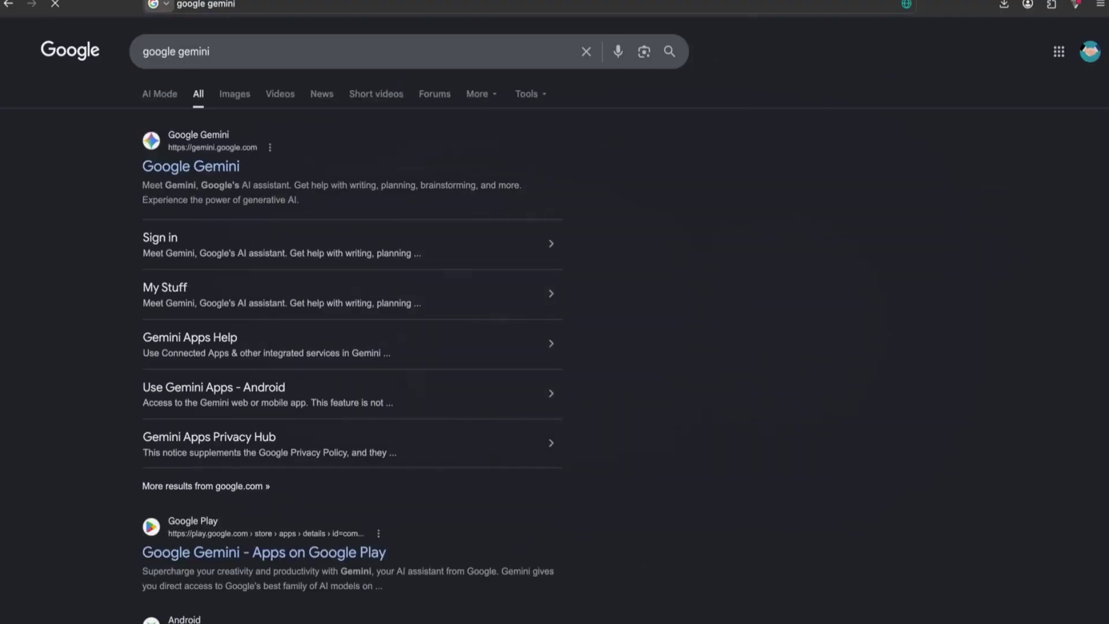
left_click(159, 165)
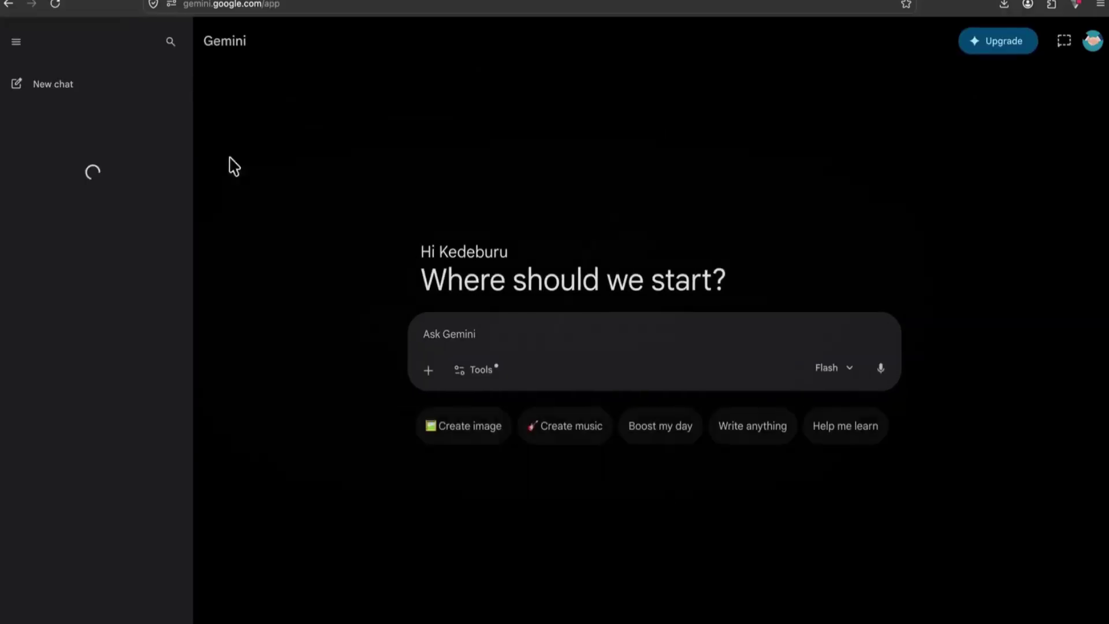
left_click(12, 42)
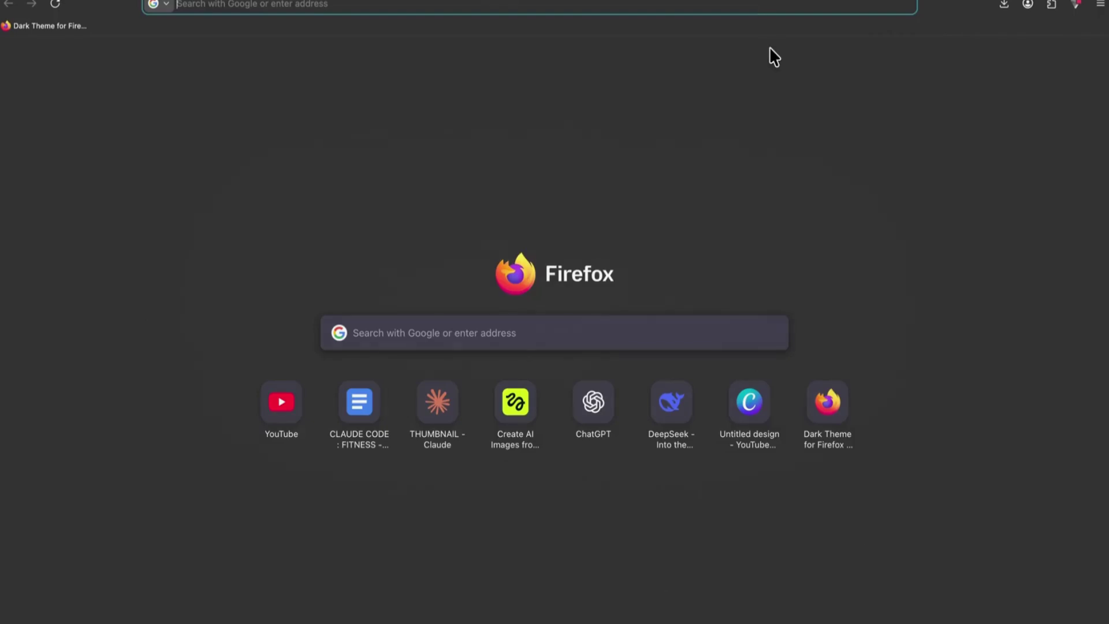
Search the web for TikTok Symphony, open Symphony Creative Studio and get started
type("tik")
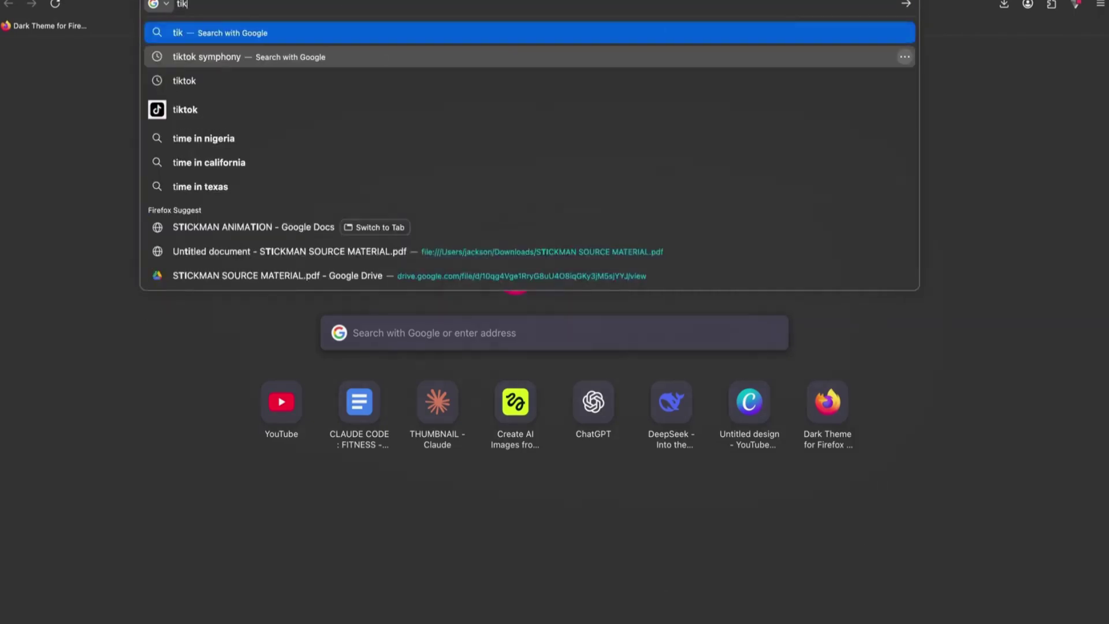
type("tiok symphony")
key("Return")
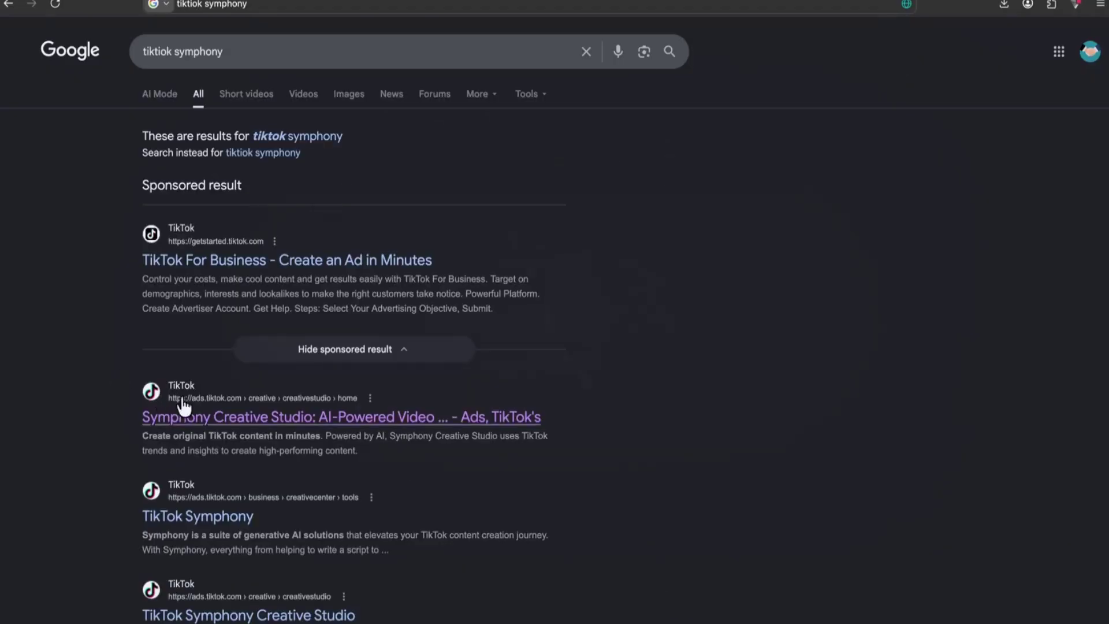
left_click(195, 418)
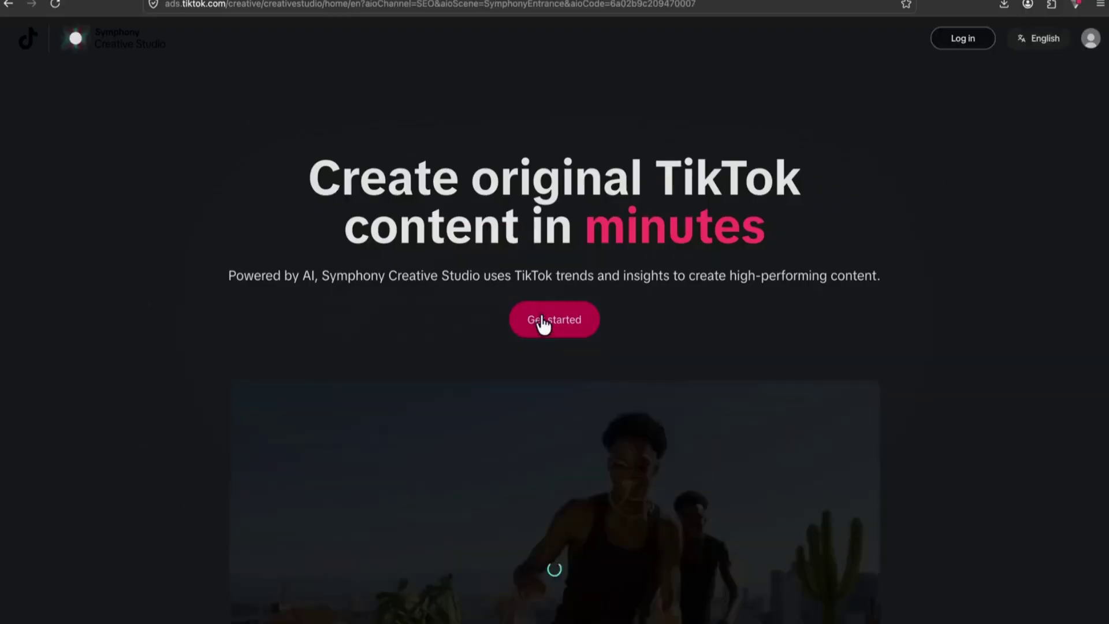
left_click(540, 322)
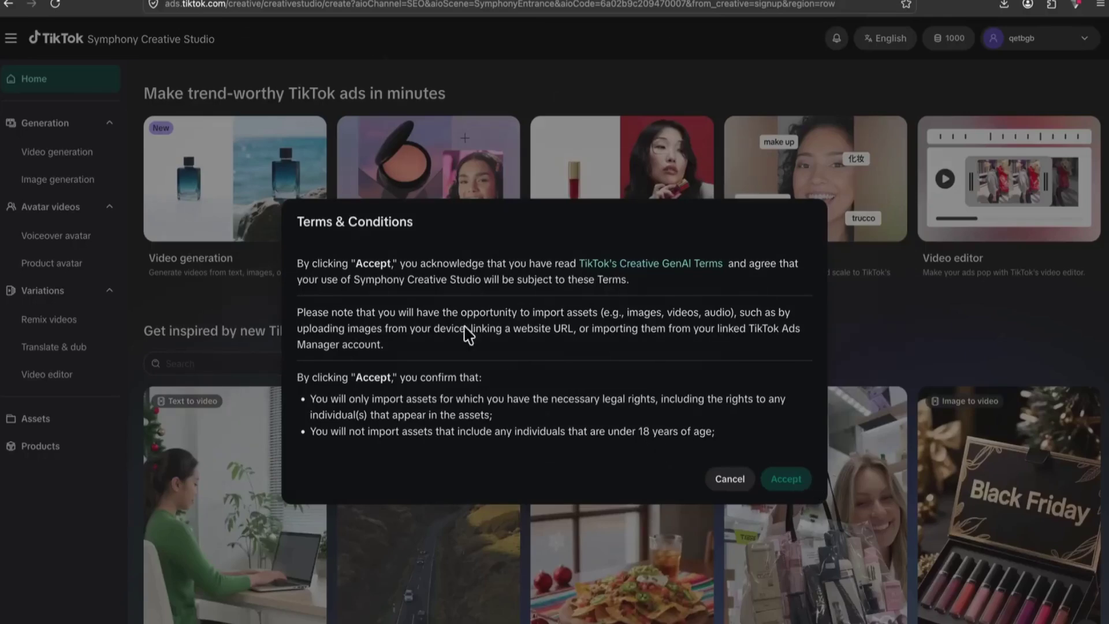
Read and accept the Creative Studio terms and conditions, and skip the credit plans introduction
scroll(541, 363, "down", 2)
scroll(541, 363, "down", 3)
left_click(787, 479)
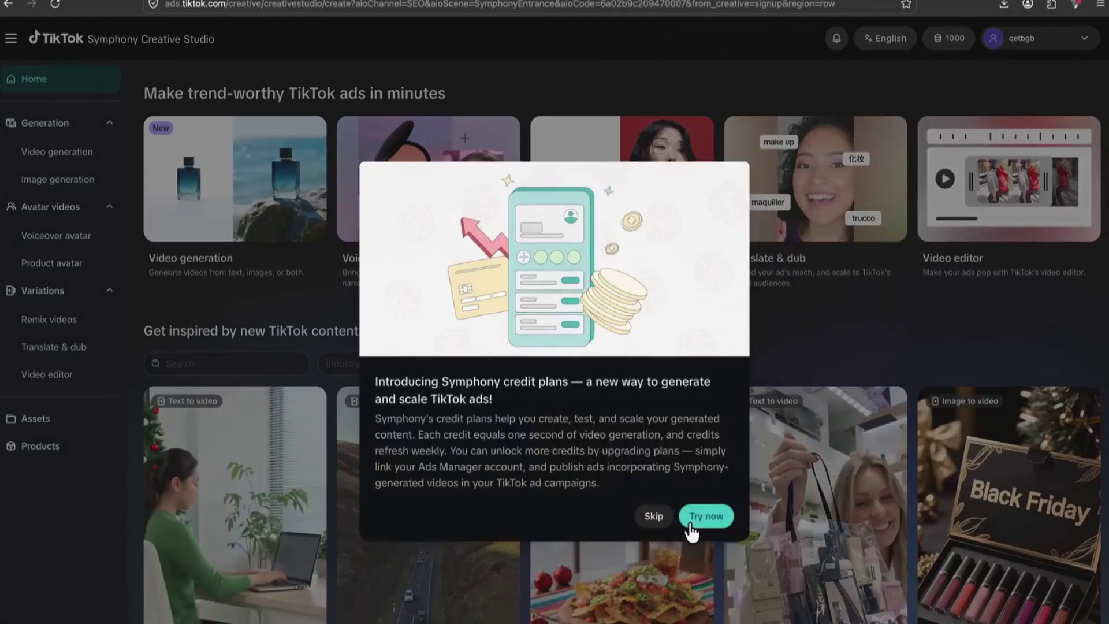
left_click(653, 516)
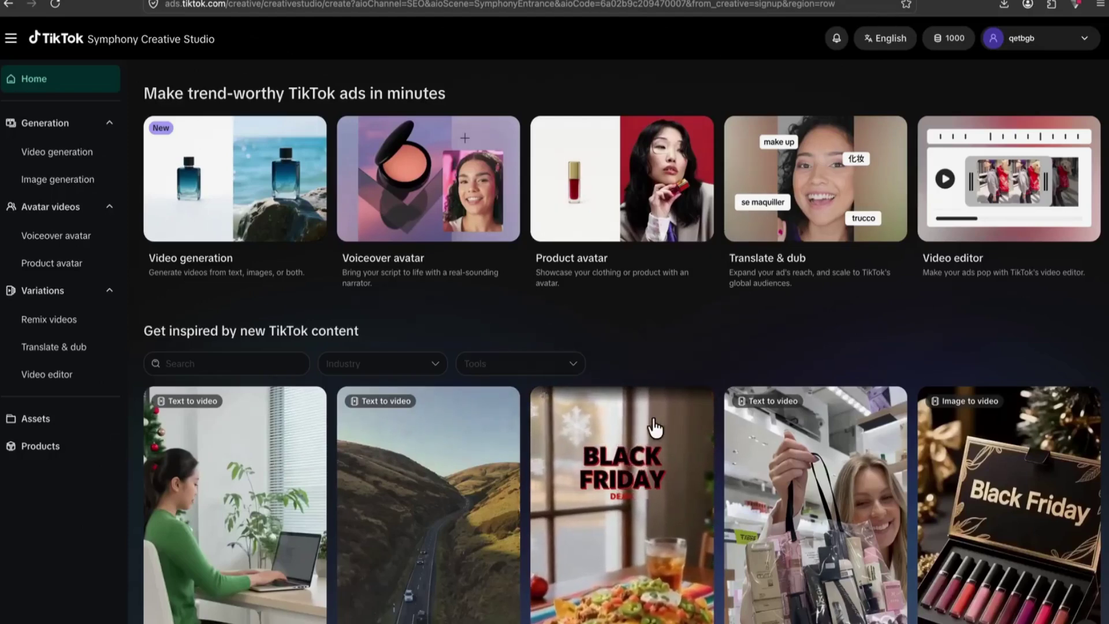
Open Image generation in Symphony Creative Studio and look at the available image models
left_click(72, 179)
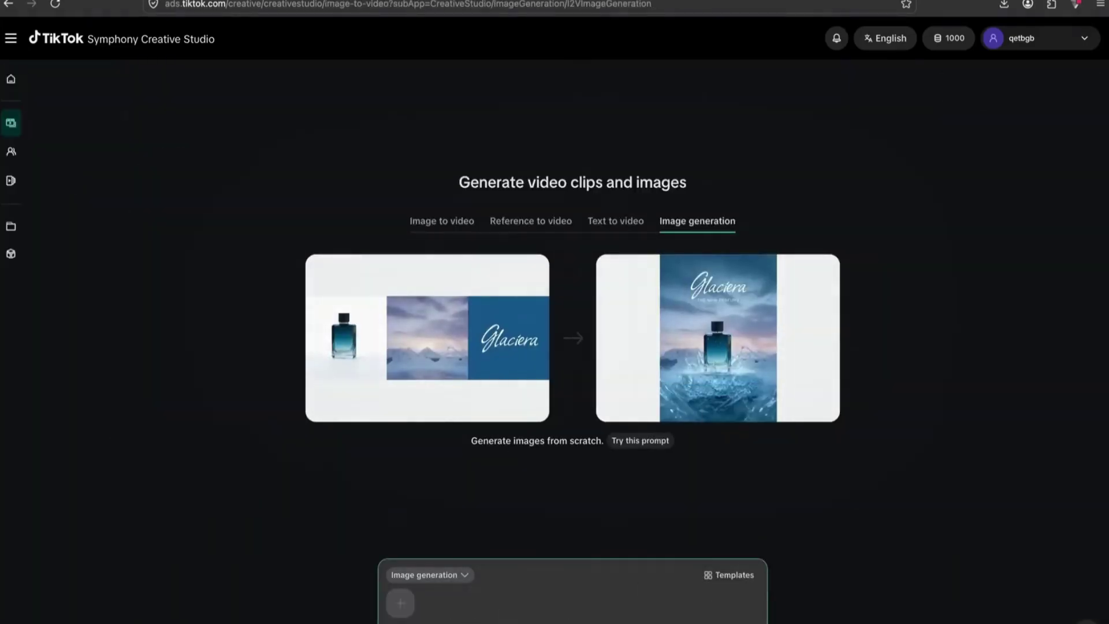
left_click(427, 575)
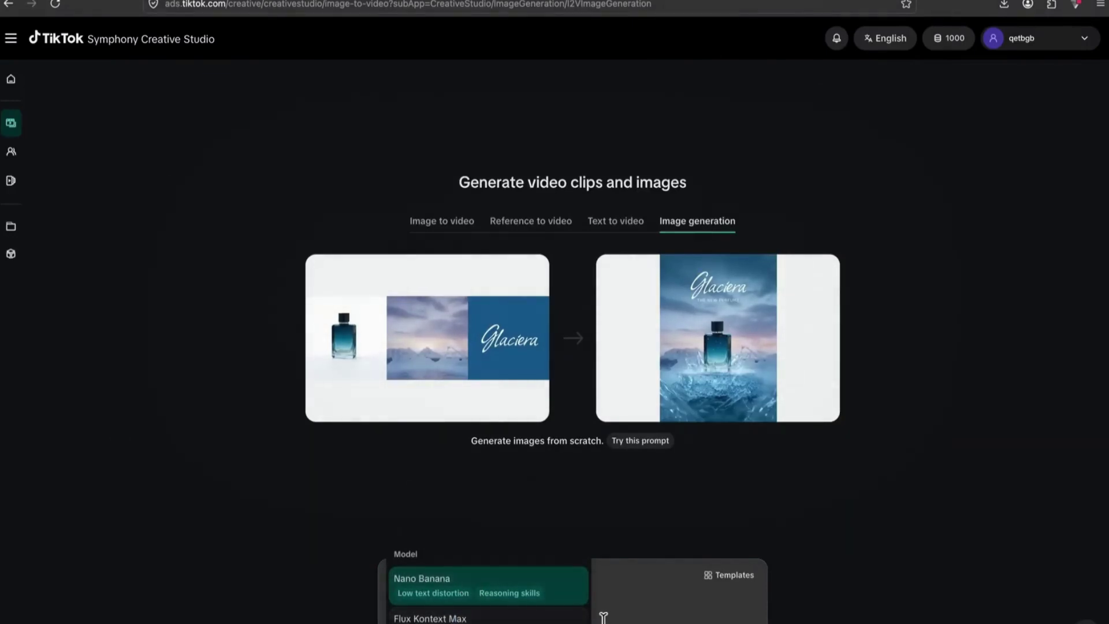
left_click(683, 617)
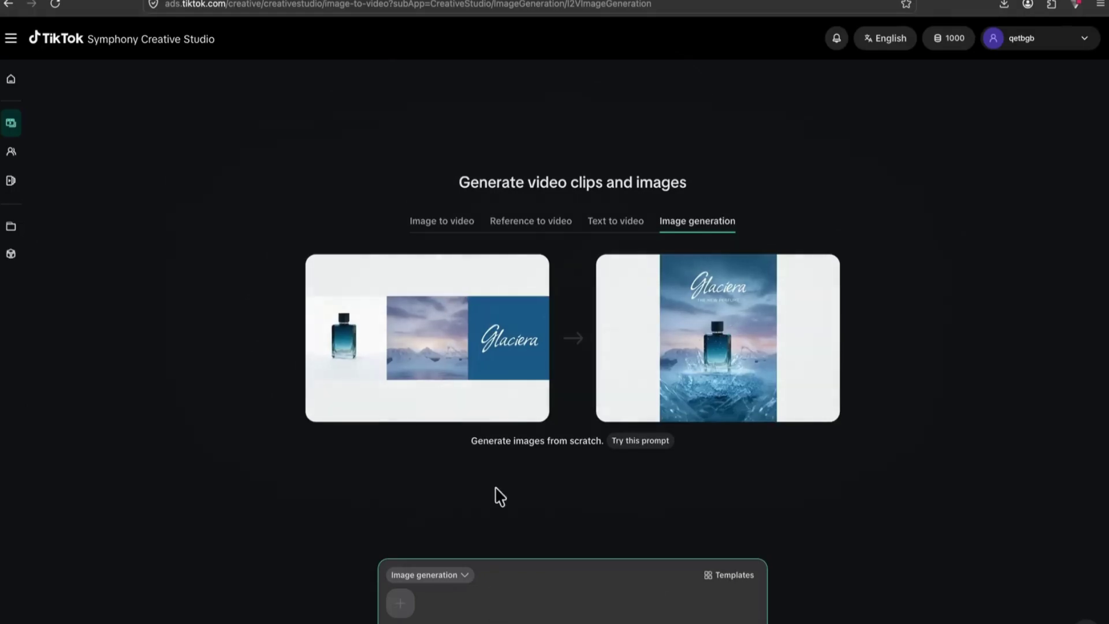
Copy the Character Variant 1 — Plain creation prompt, including its negative prompt, from DeepSeek and submit it as a Meta AI image request
left_click(265, 0)
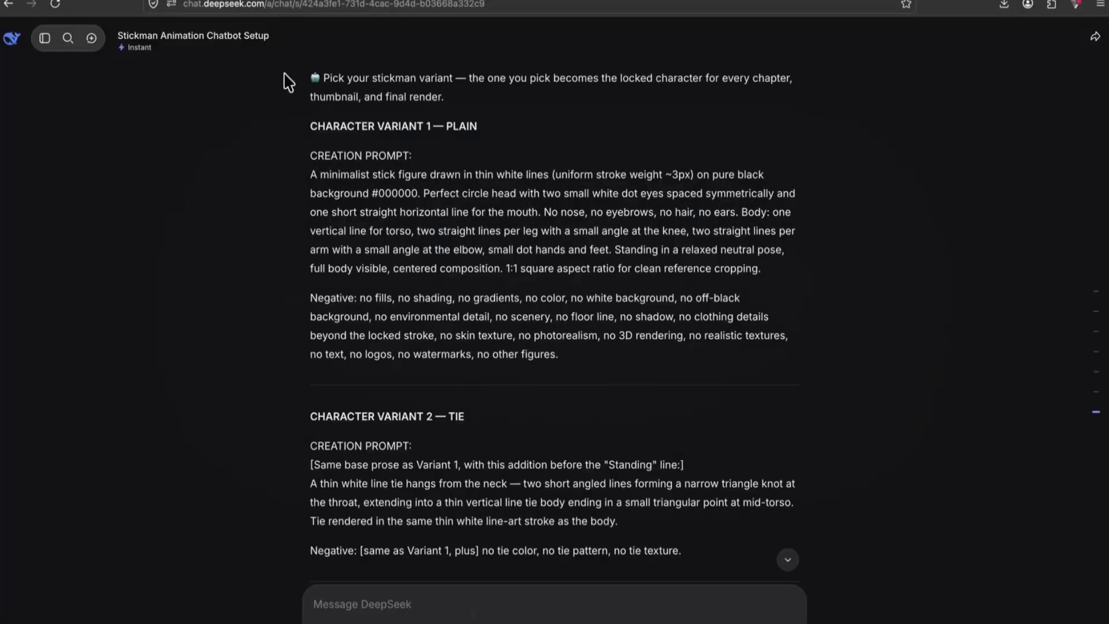
left_click_drag(559, 355, 314, 151)
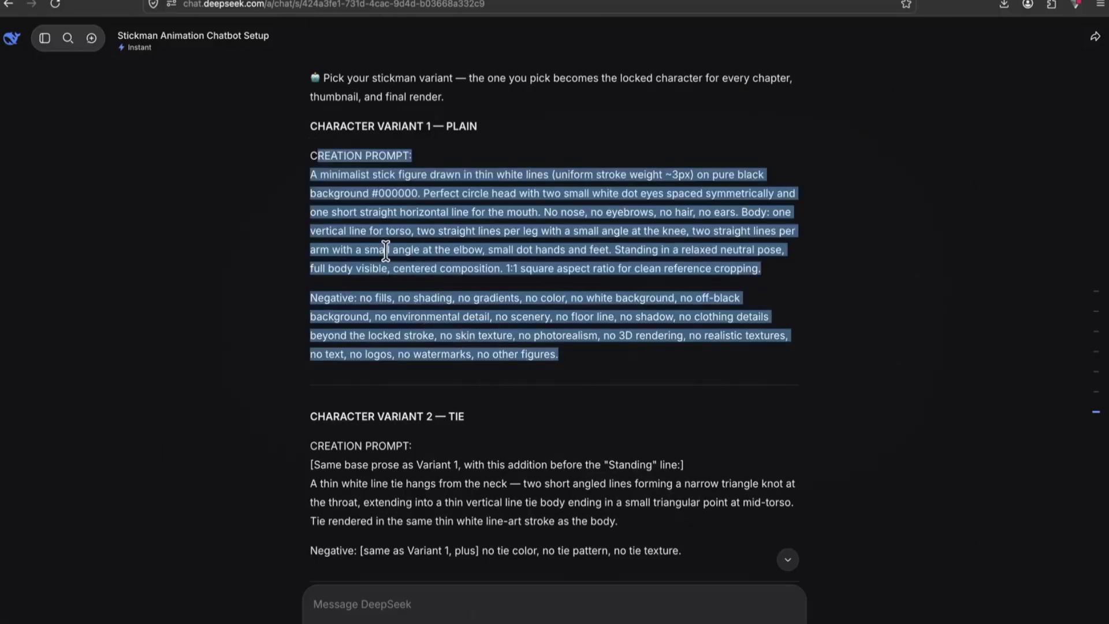
left_click(477, 1)
left_click(496, 315)
type("CREATION PROMPT: A minimalist stick figure drawn in thin white lines (uniform stroke weight ~3px) on pure black background #000000. Perfect circle head with two small white dot eyes spaced symmetrically and one short straight horizontal line for the mouth. No nose, no eyebrows, no hair, no ears. Body: one vertical line for torso, two straight lines per leg with a small angle at the knee, two straight lines per arm with a small angle at the elbow, small dot hands and feet. Standing in a relaxed neutral pose, full body visible, centered composition. 1:1 square aspect ratio for clean reference cropping.  Negative: no fills, no shading, no gradients, no color, no white background, no off-black background, no environmental detail, no scenery, no floor line, no shadow, no clothing details beyond the locked stroke, no skin texture, no photorealism, no 3D rendering, no realistic textures, no text, no logos, no watermarks, no other figures.")
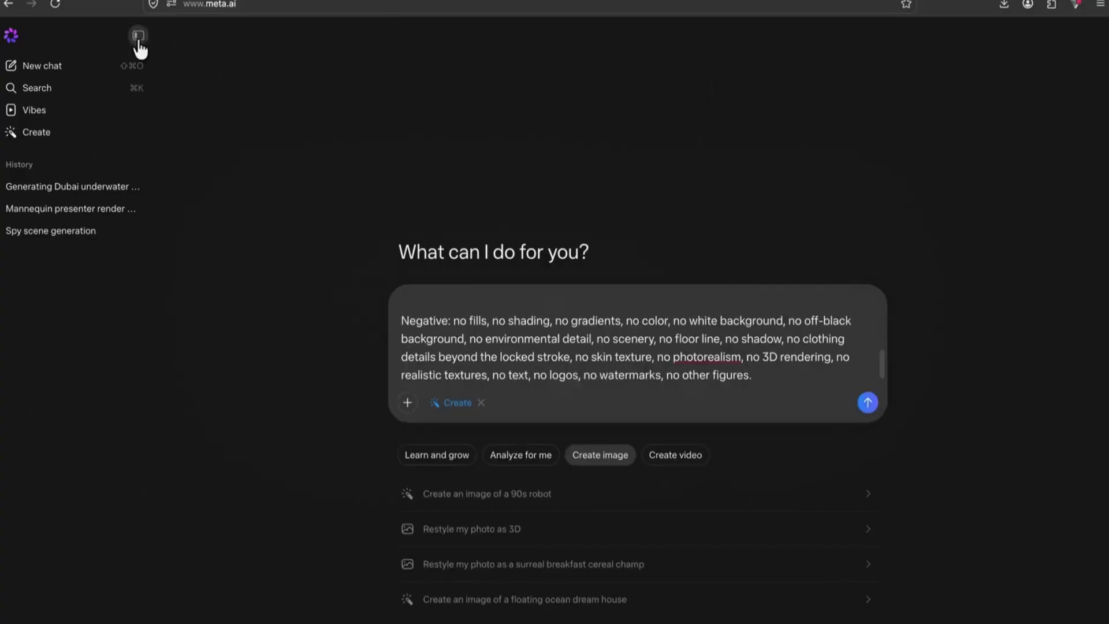
left_click(138, 38)
left_click(802, 402)
Paste the same Variant 1 creation prompt into the Google Flow project and generate the images
left_click(534, 1)
left_click(497, 620)
key("super+v")
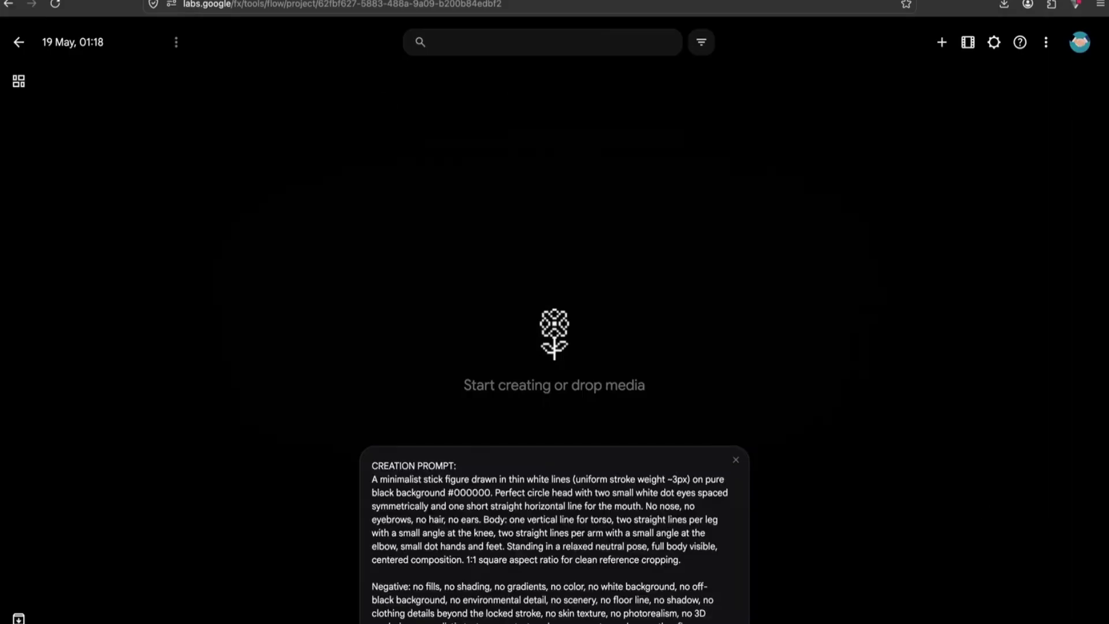
left_click(732, 622)
Submit the same prompt in Gemini, switch to Symphony Creative Studio, and dismiss its workflow feedback survey
left_click(577, 2)
left_click(552, 332)
key("super+v")
left_click(621, 2)
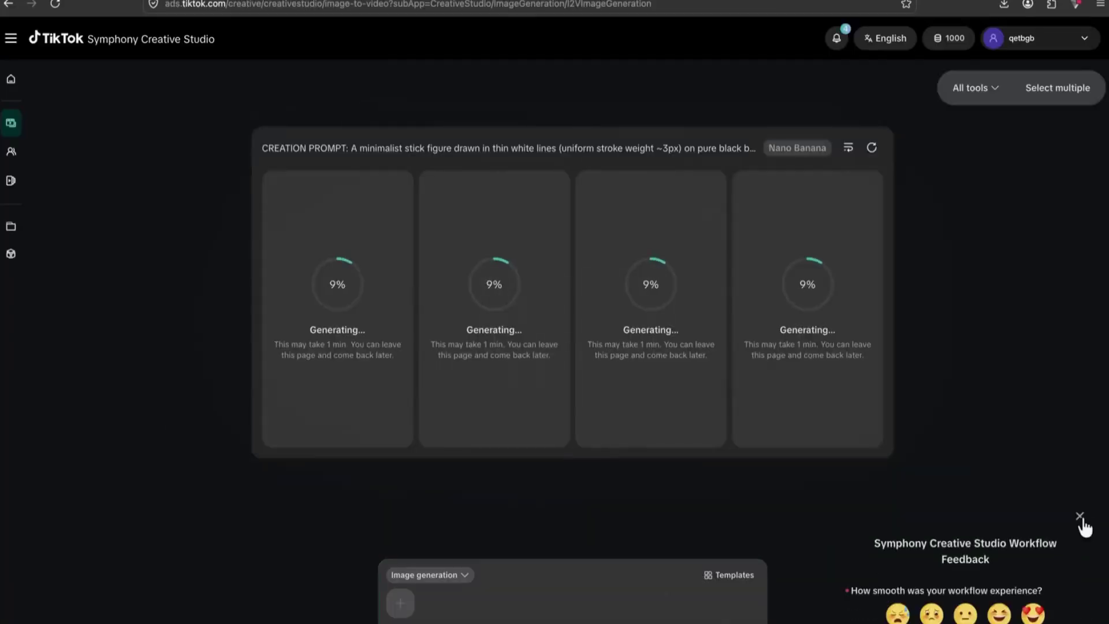
left_click(1079, 518)
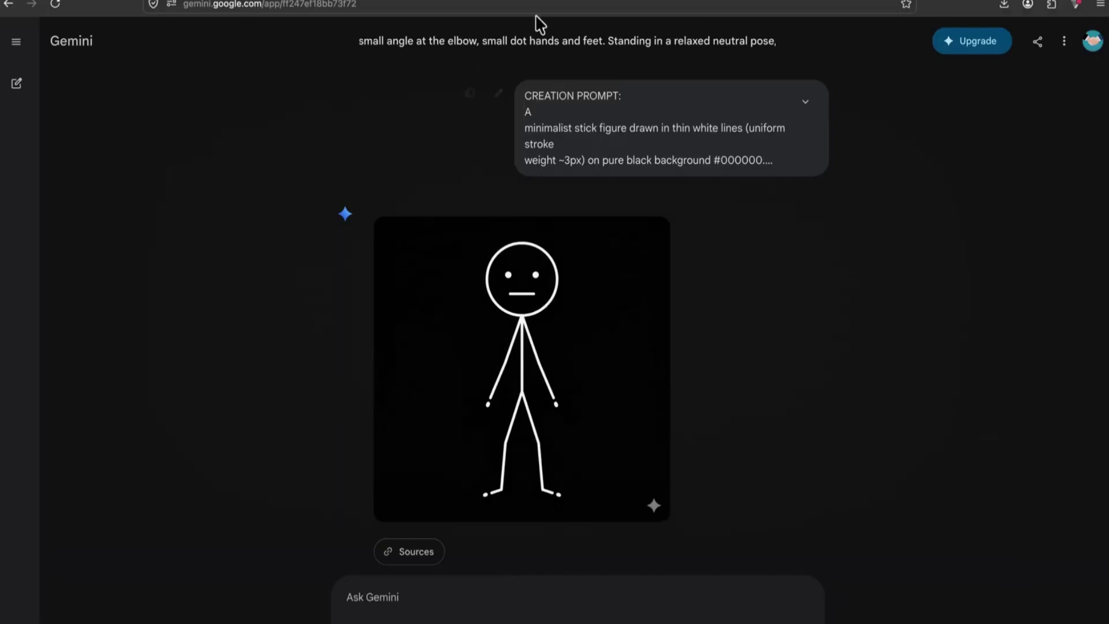
Compare the stickman images generated by Gemini, Google Flow and Meta AI
left_click(543, 1)
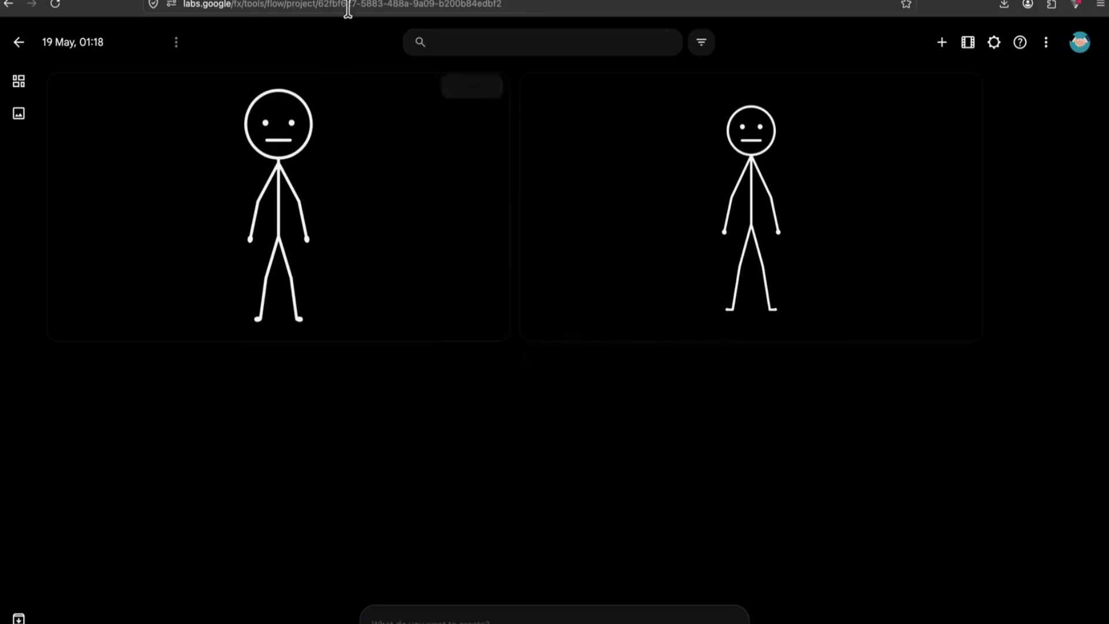
left_click(383, 2)
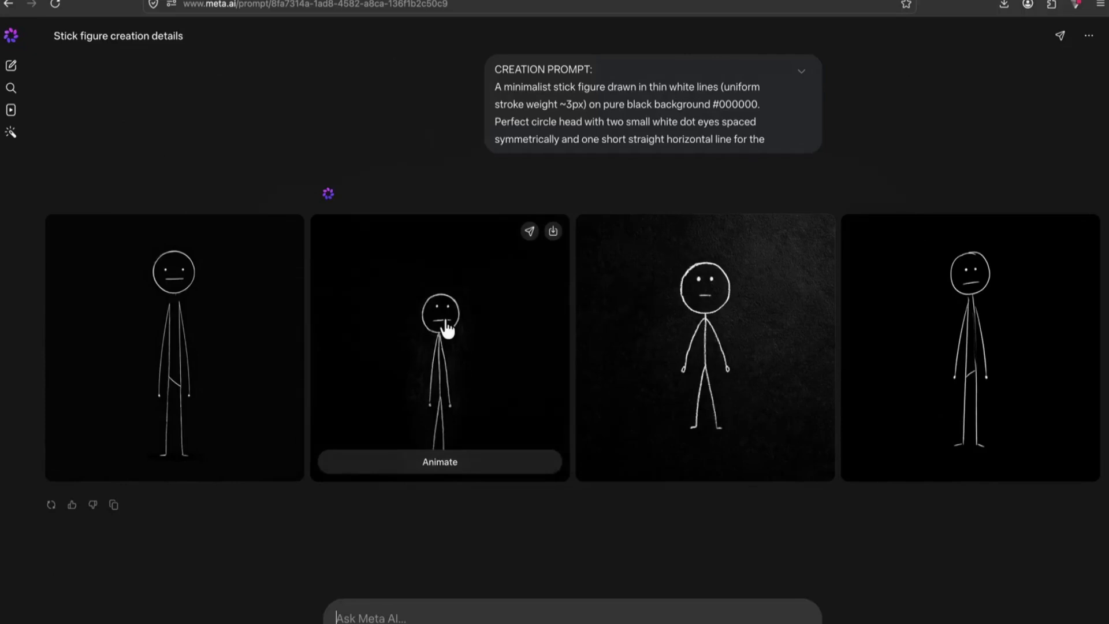
left_click(717, 1)
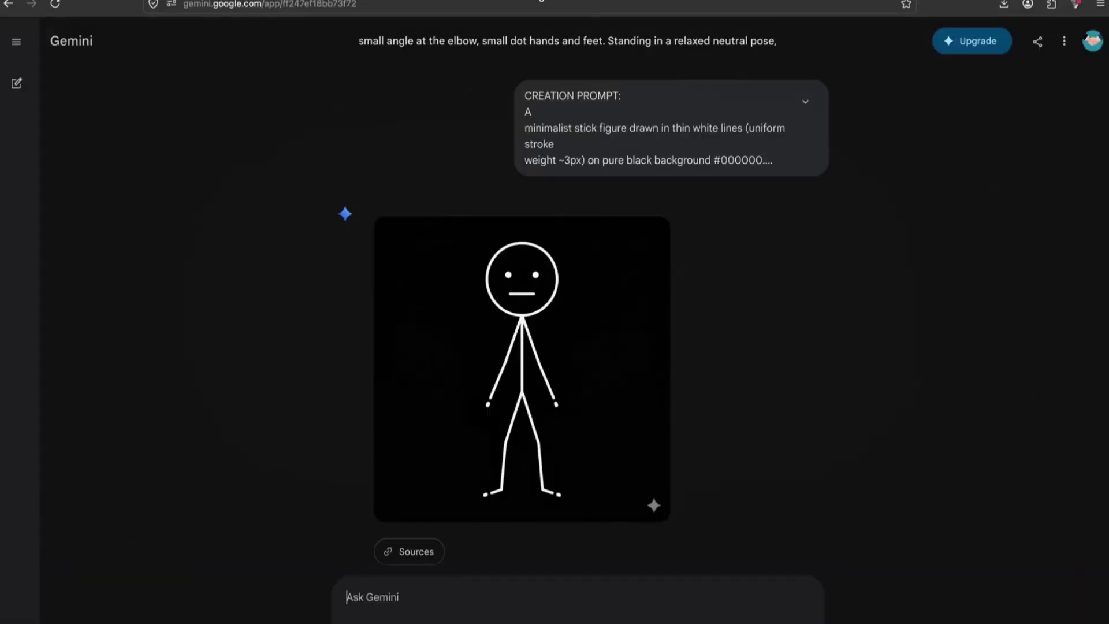
left_click(716, 0)
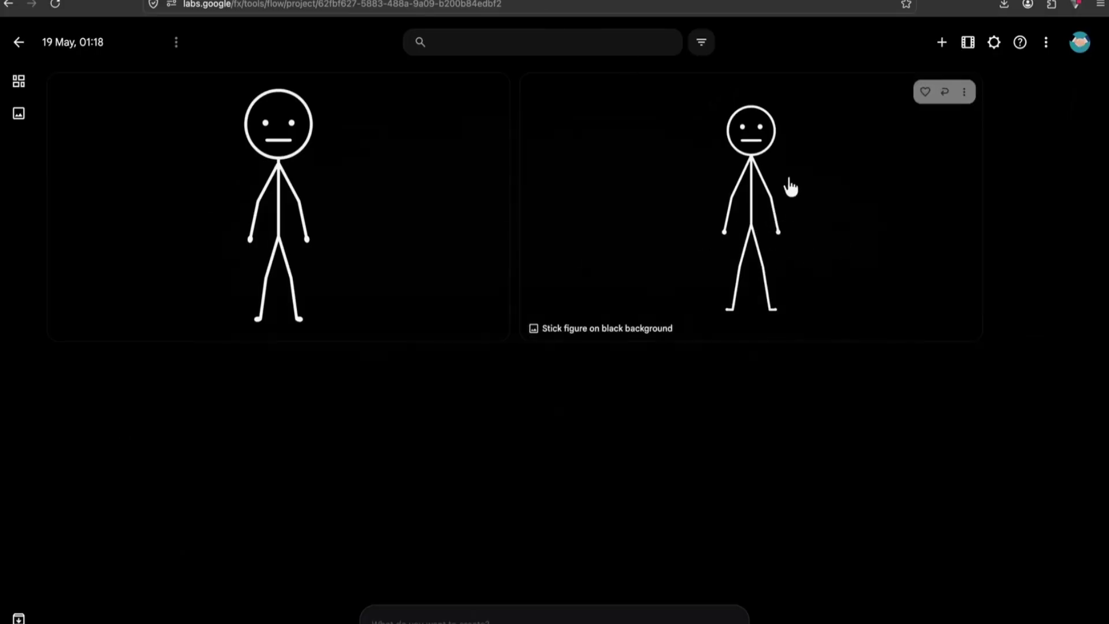
View the second stick figure in Google Flow at full size, return to the project and check the image's options
left_click(738, 173)
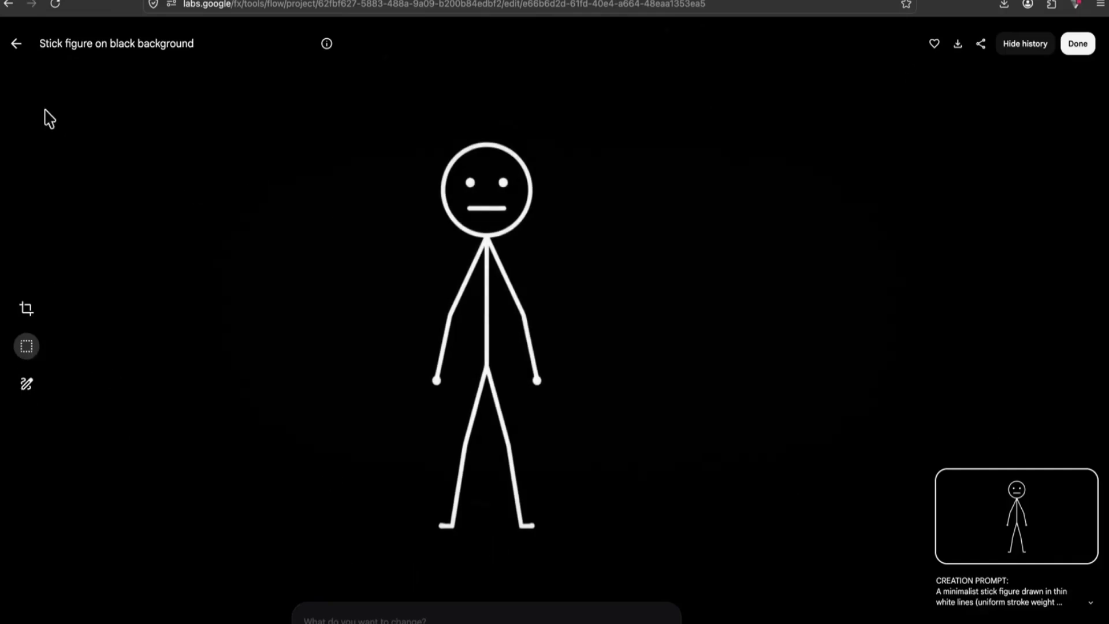
left_click(16, 44)
left_click(964, 93)
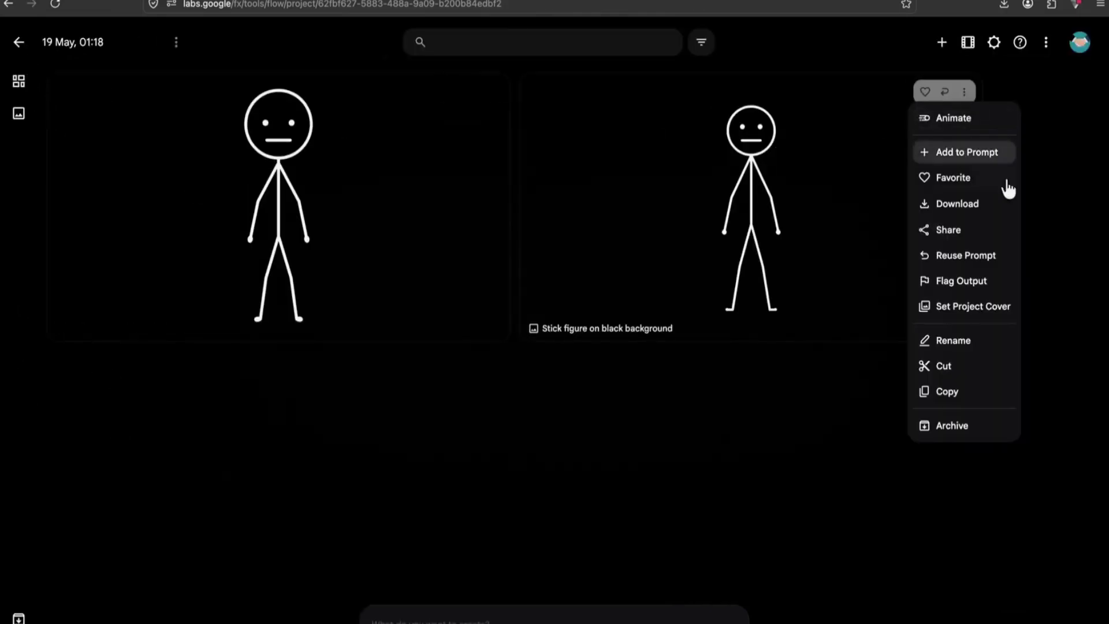
mouse_move(968, 208)
left_click(830, 254)
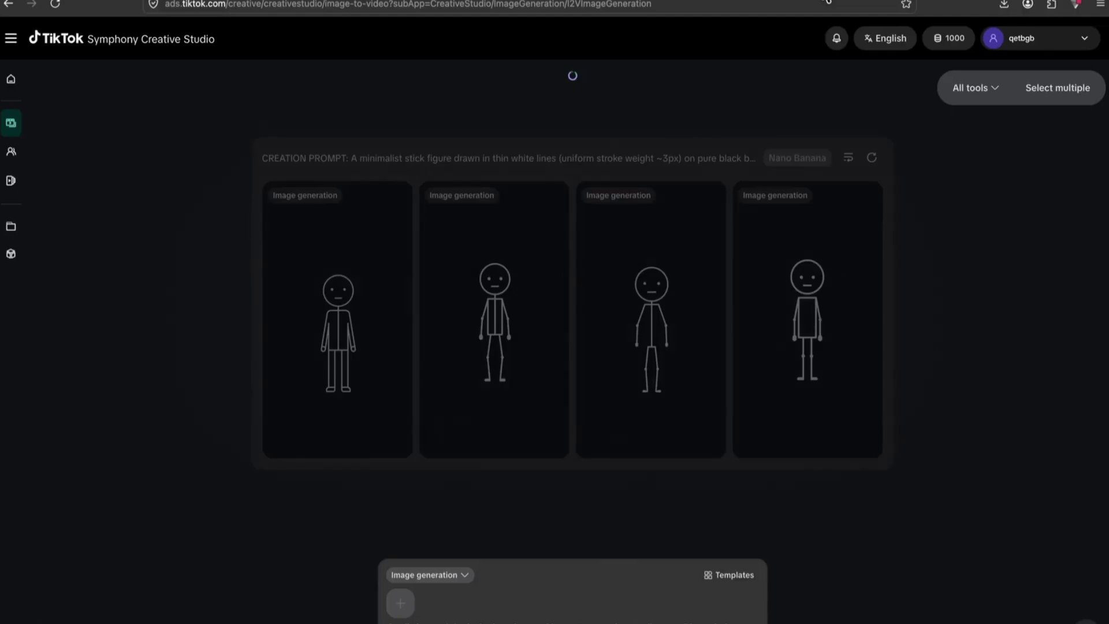
Download the fourth plain stickman image, the one with the rectangular torso, from Symphony Creative Studio
mouse_move(539, 205)
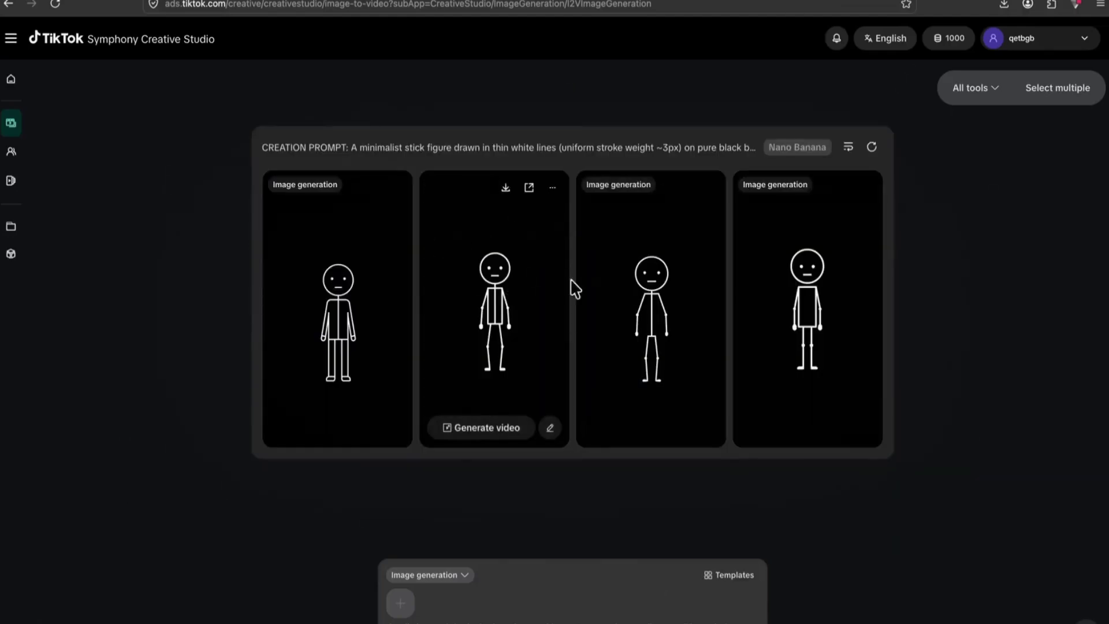
mouse_move(791, 215)
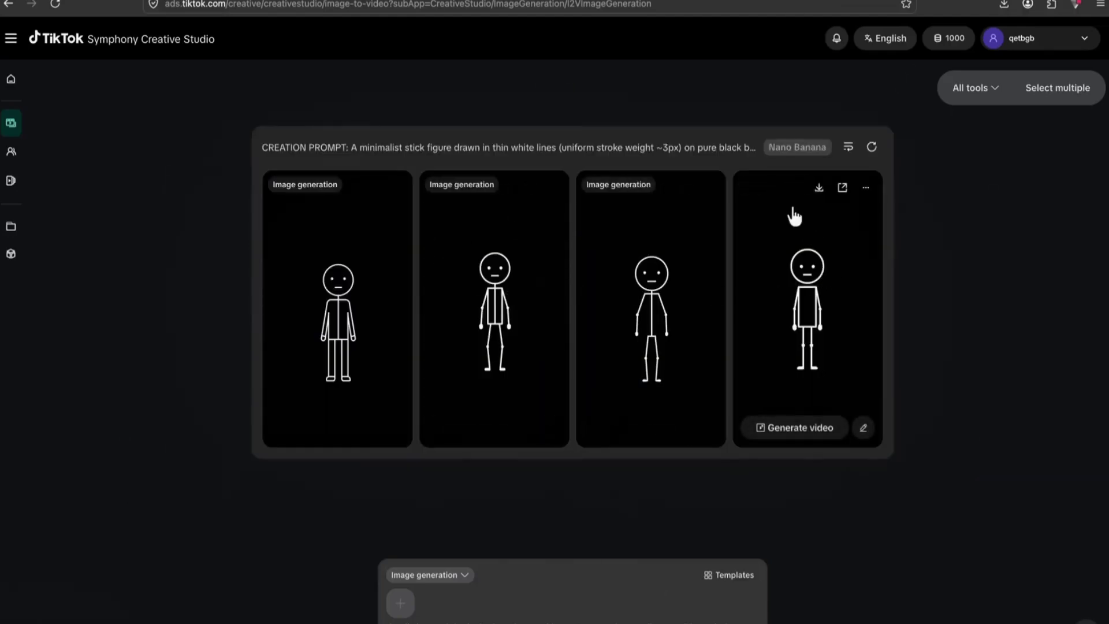
left_click(819, 190)
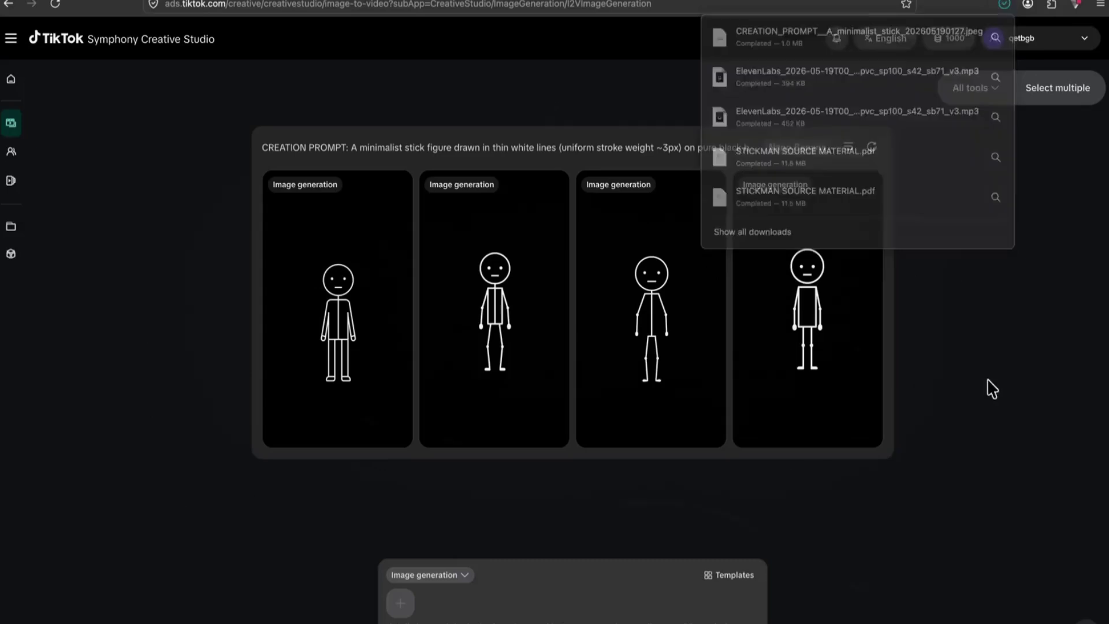
mouse_move(822, 199)
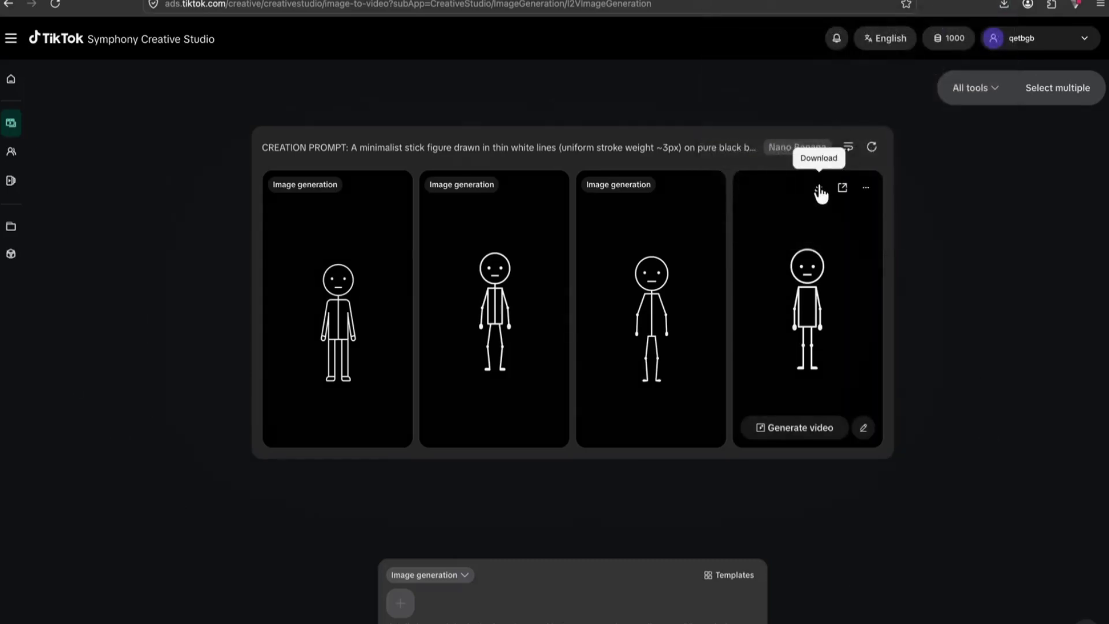
left_click(819, 191)
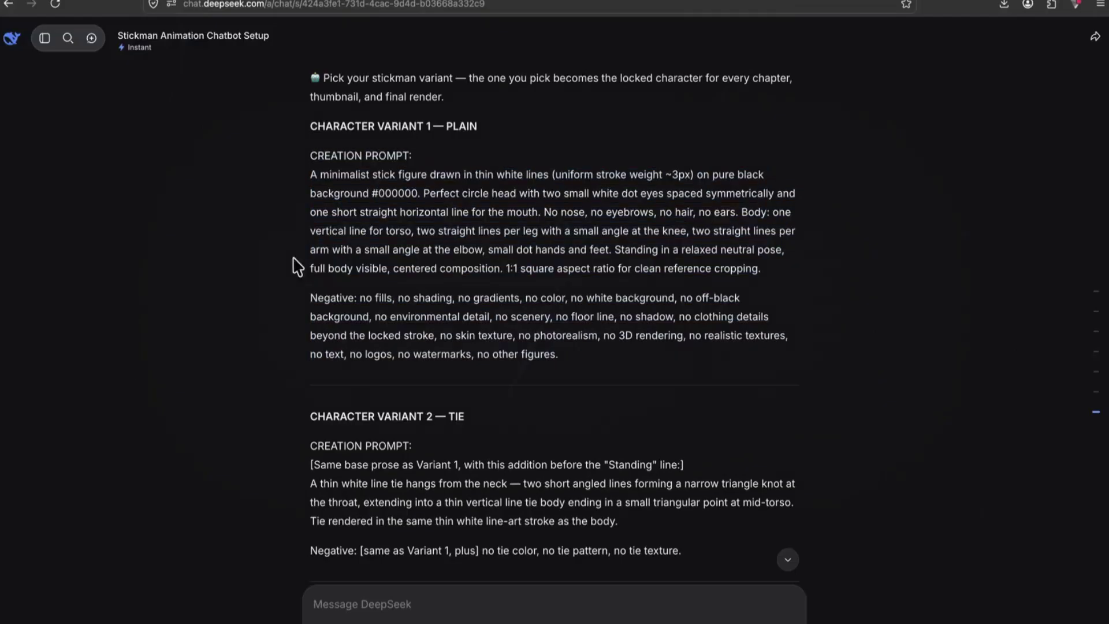
Select the Character Variant 2 — Tie creation prompt in DeepSeek and bring it to Symphony Creative Studio for image generation
scroll(543, 338, "down", 5)
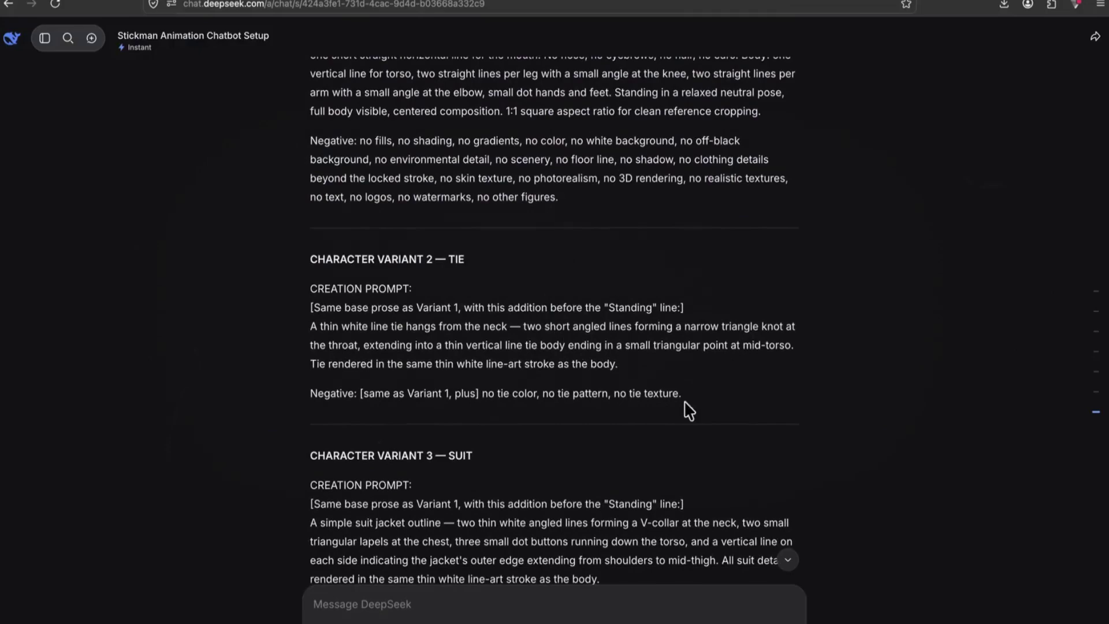
left_click_drag(689, 411, 383, 322)
left_click_drag(686, 401, 315, 285)
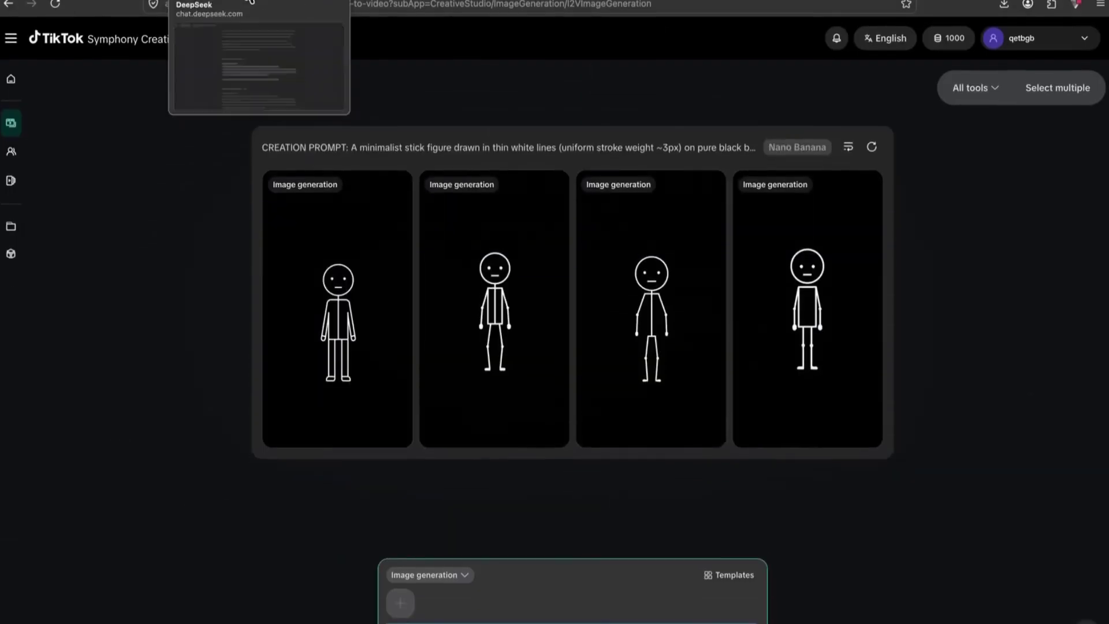
left_click(208, 0)
Review the lab coat, clown, suit and tie versions of the stickman generated in Symphony Creative Studio
scroll(503, 508, "down", 10)
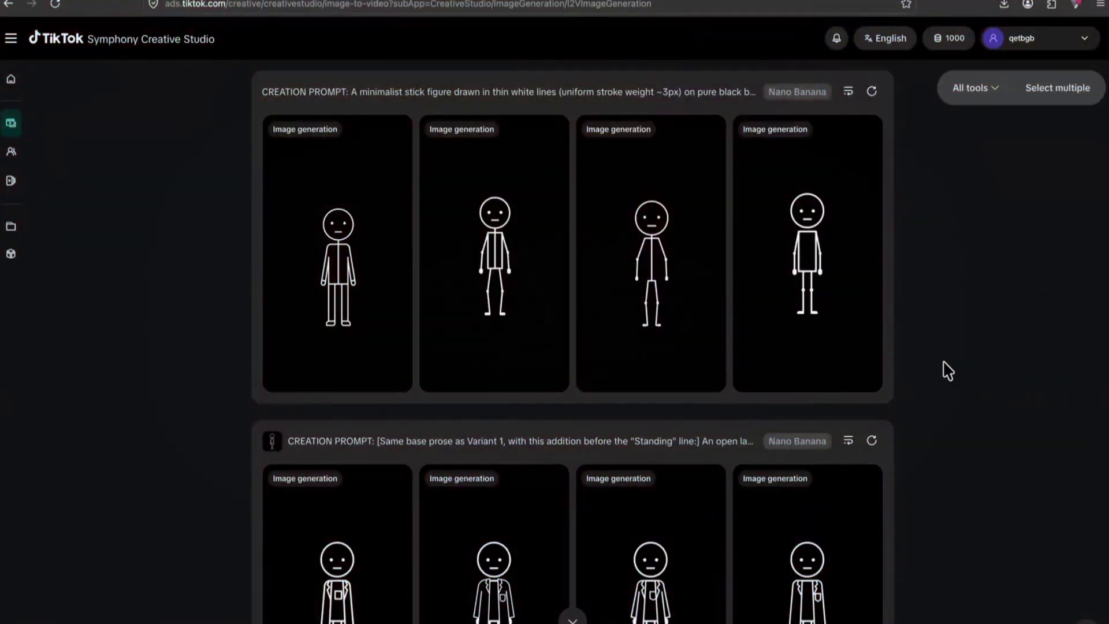
scroll(948, 370, "down", 3)
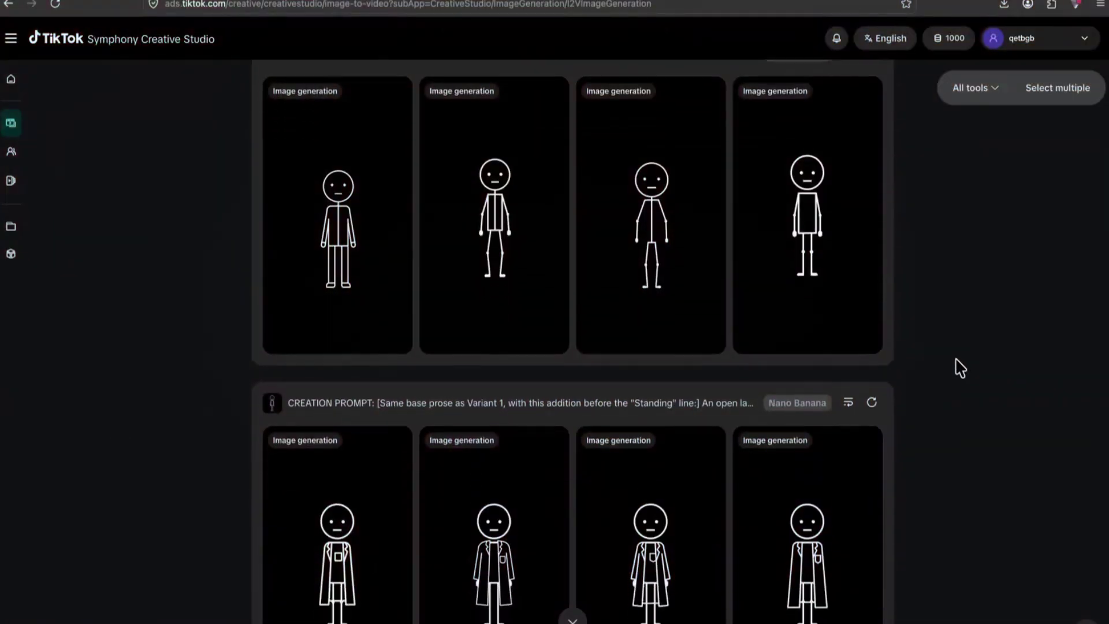
scroll(571, 346, "down", 6)
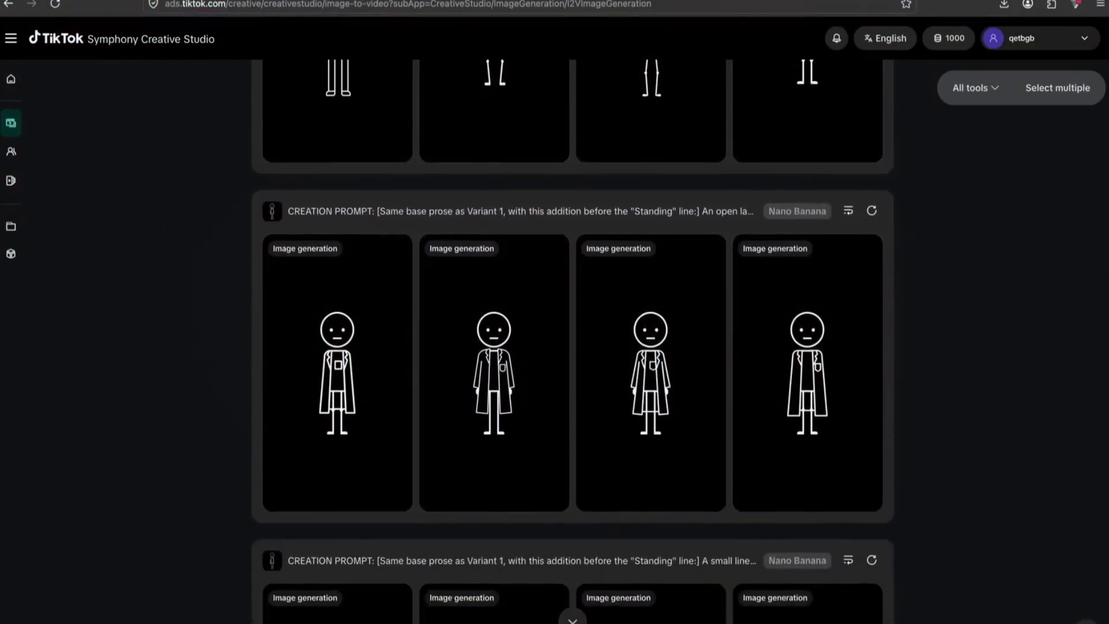
scroll(572, 346, "down", 6)
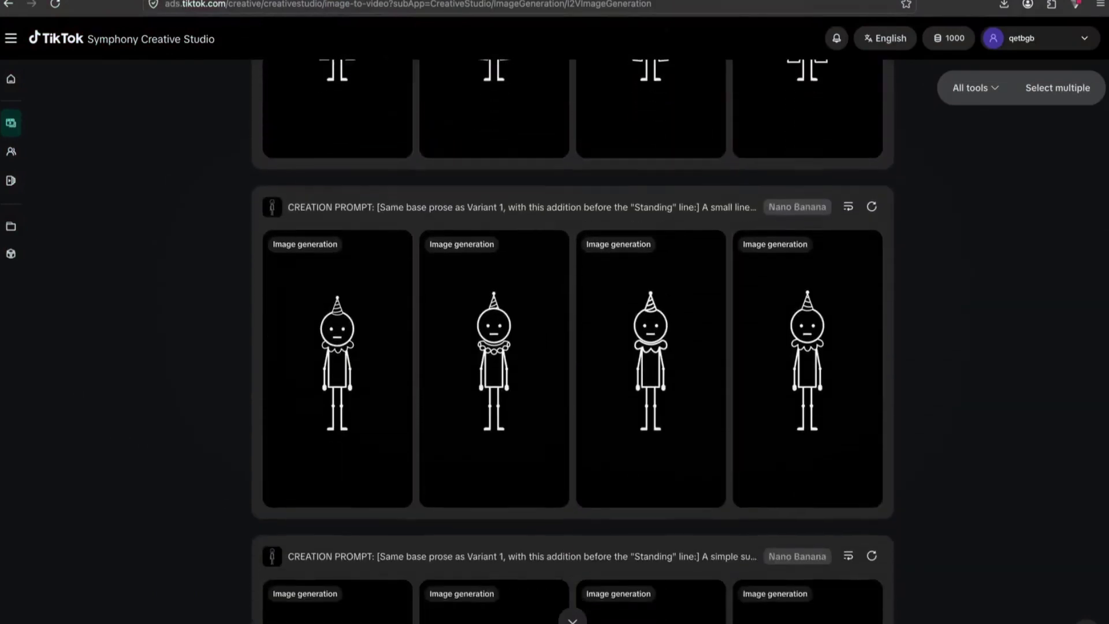
scroll(1102, 503, "down", 8)
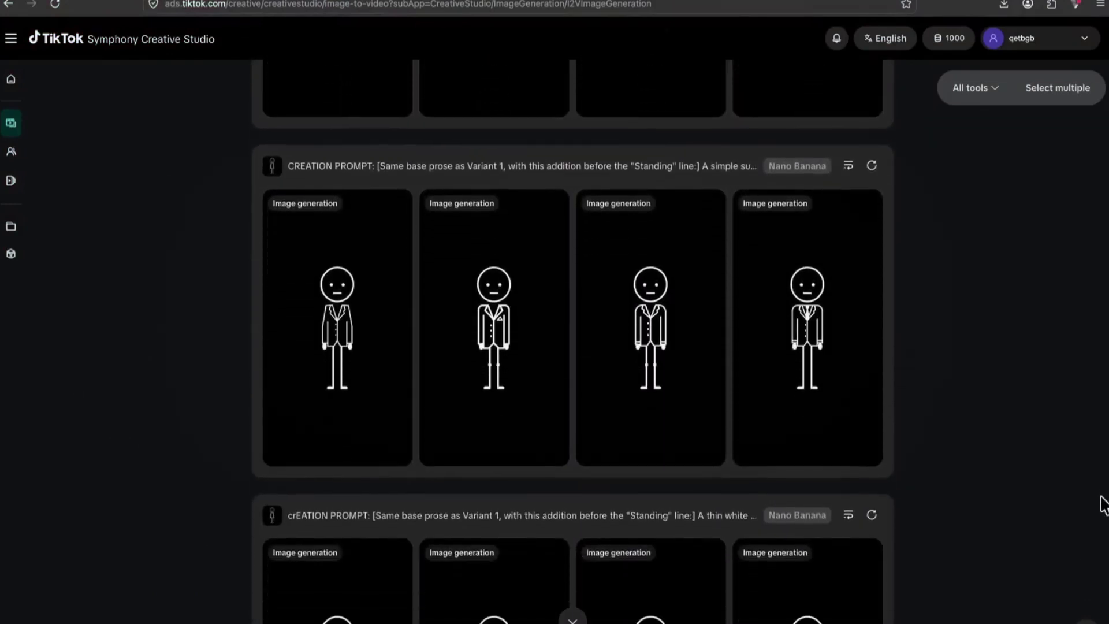
scroll(1102, 586, "down", 5)
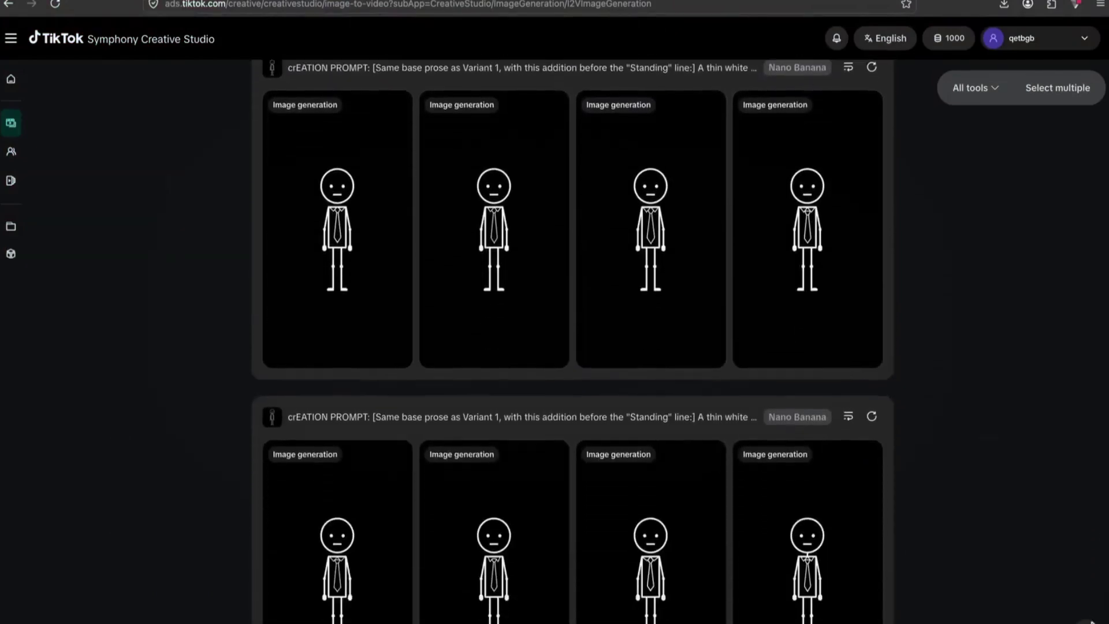
scroll(1091, 518, "up", 15)
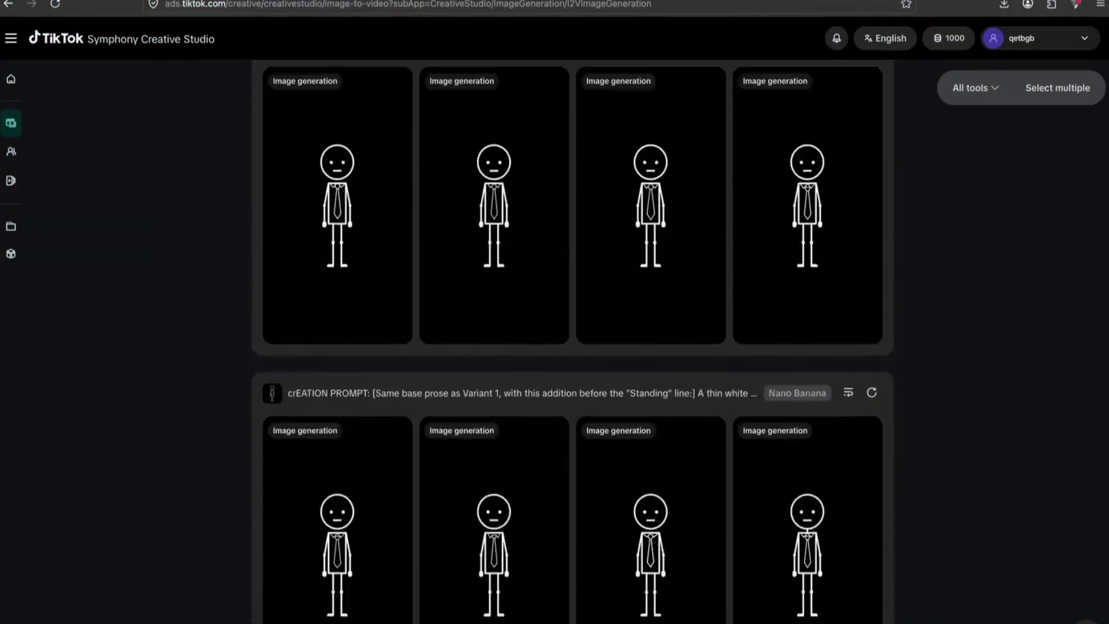
scroll(1069, 300, "up", 7)
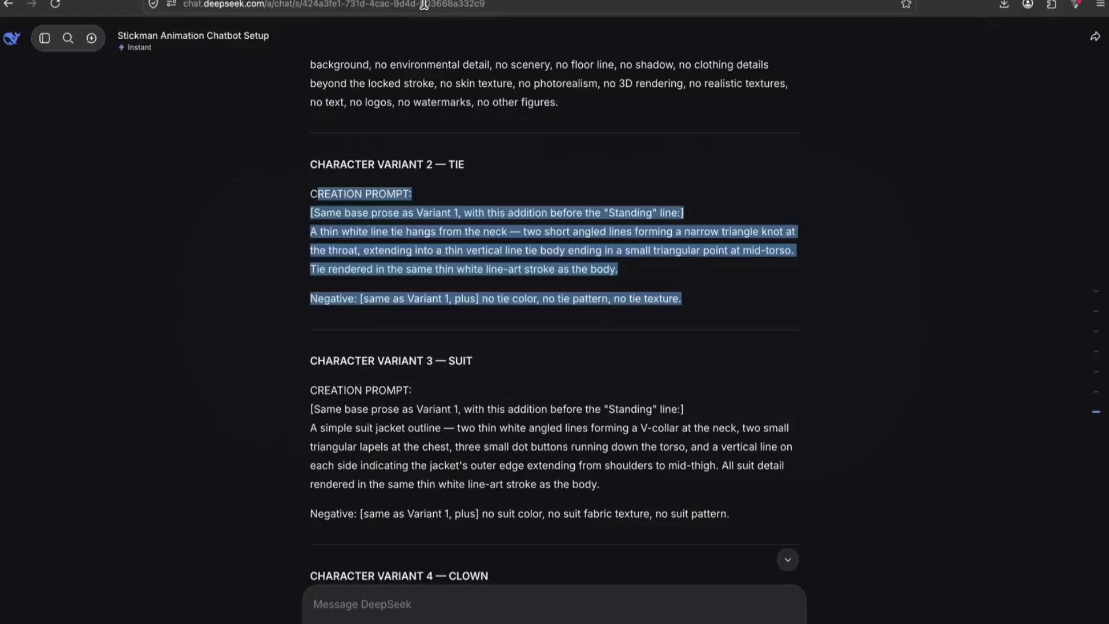
Send "next" in the DeepSeek chat and reply 1 to lock the plain stickman variant as the character
scroll(484, 408, "down", 8)
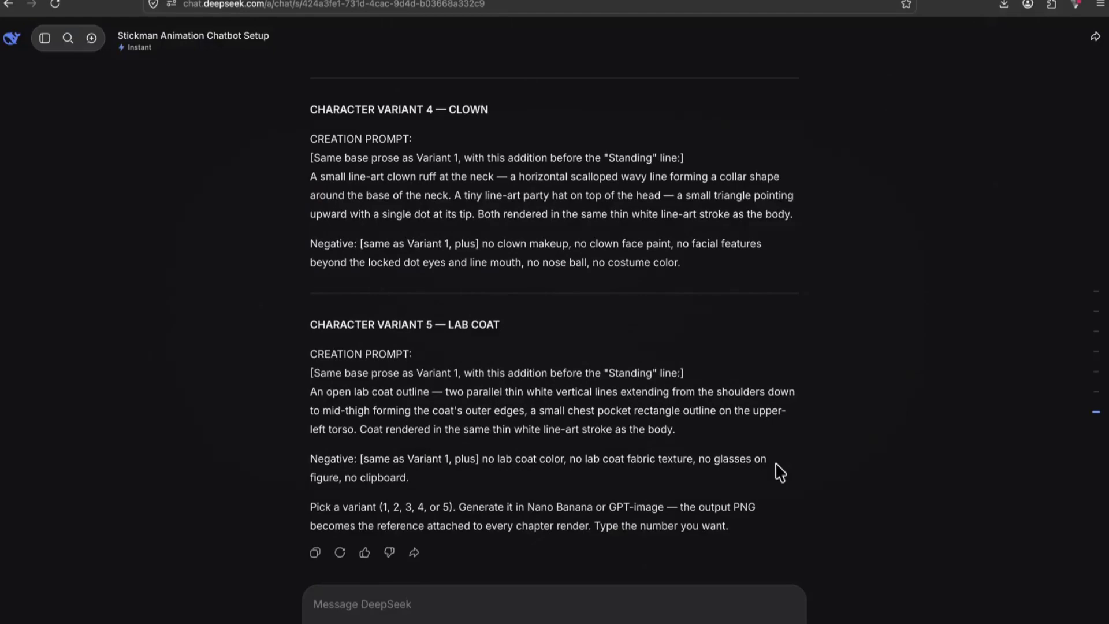
type("next")
key("Return")
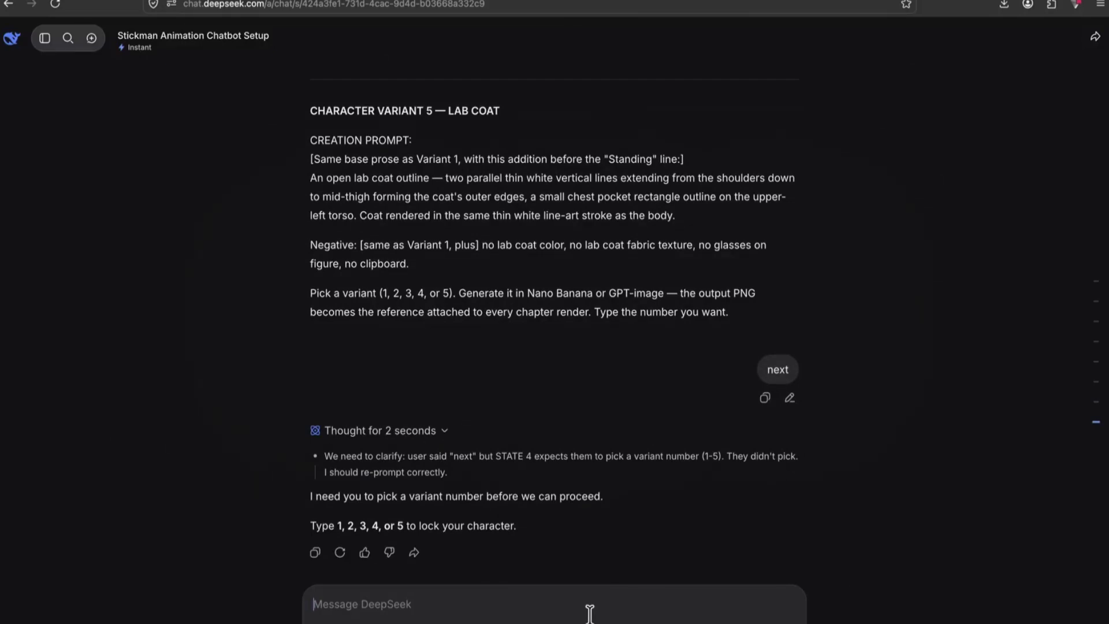
type("1")
key("Return")
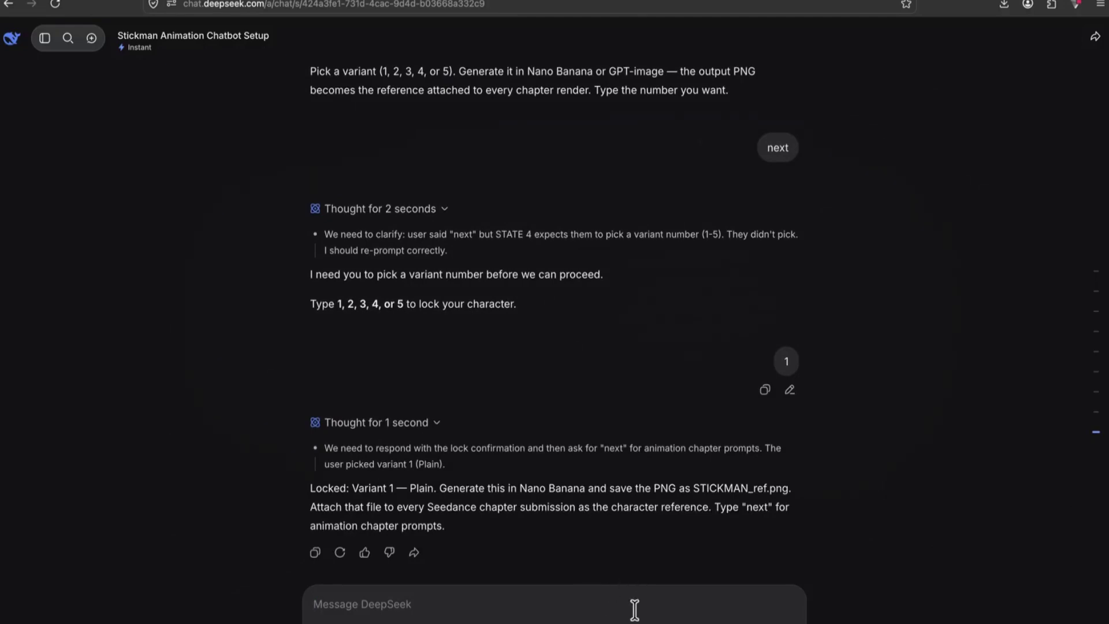
Send "next" to request the animation chapter prompts, and submit the prepared visual flow with its negative prompt to DeepSeek
type("next")
key("Return")
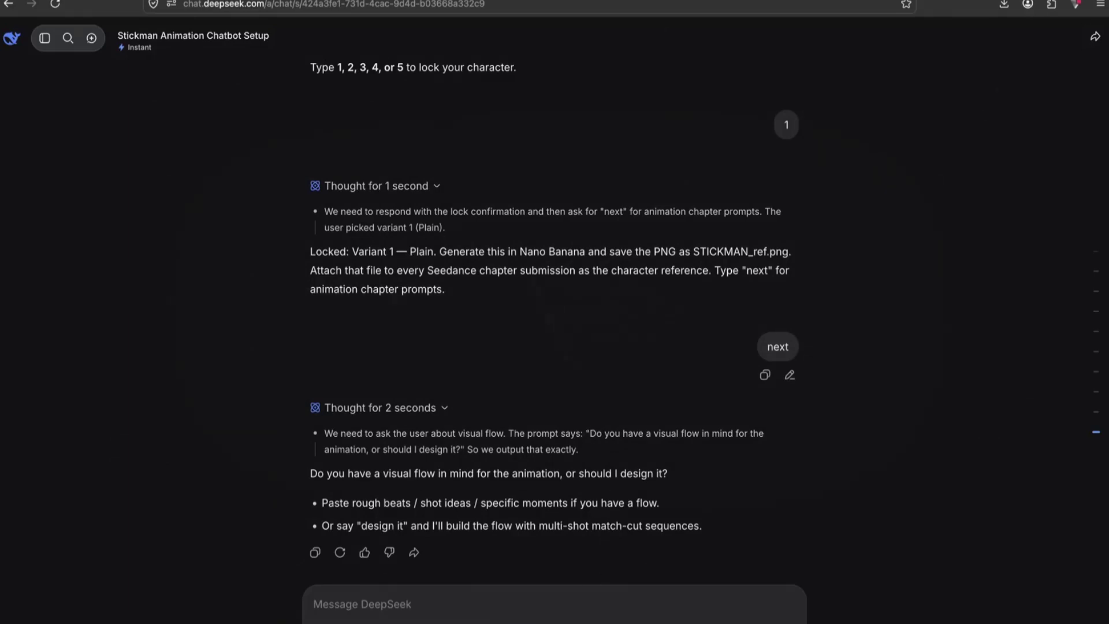
key("ctrl+v")
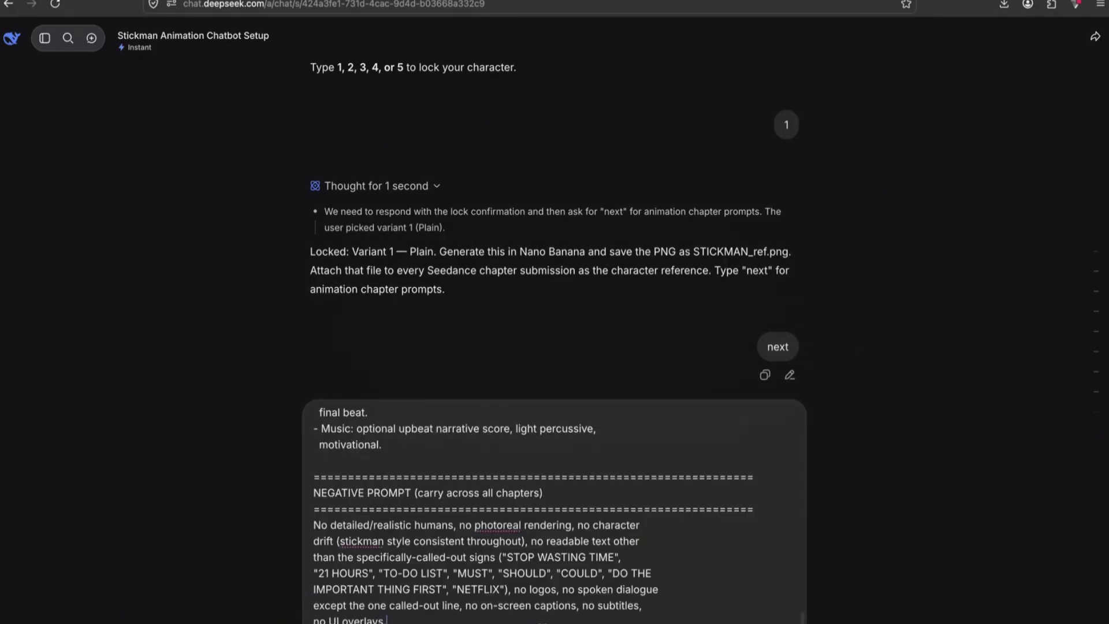
key("Return")
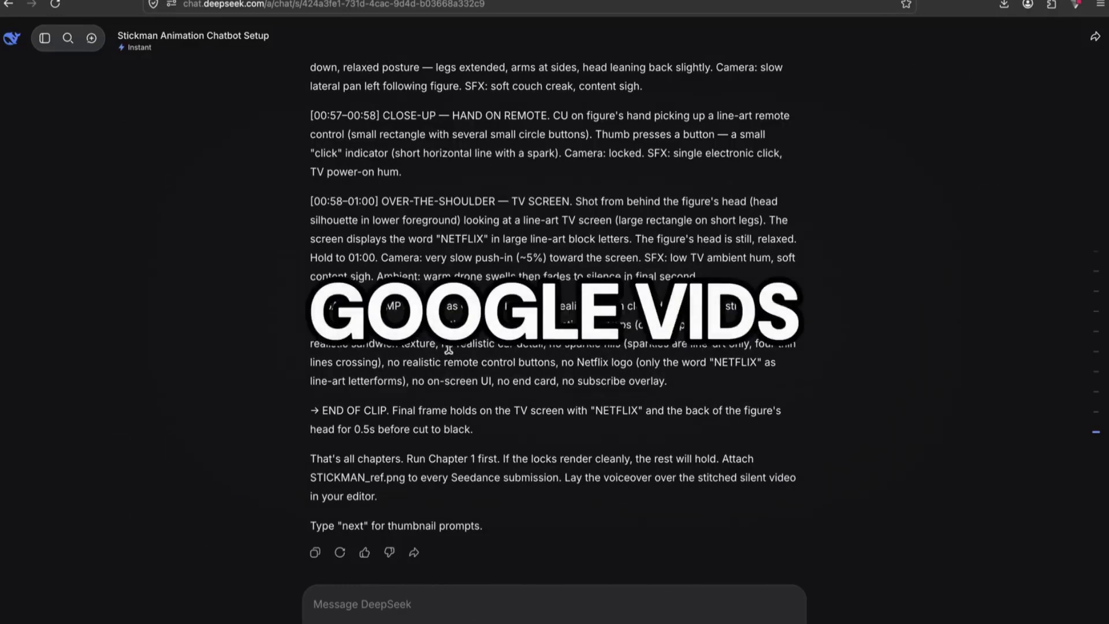
Search the web for "google vids" in a new browser tab, open its Workspace page and sign in with a Google account
key("super+t")
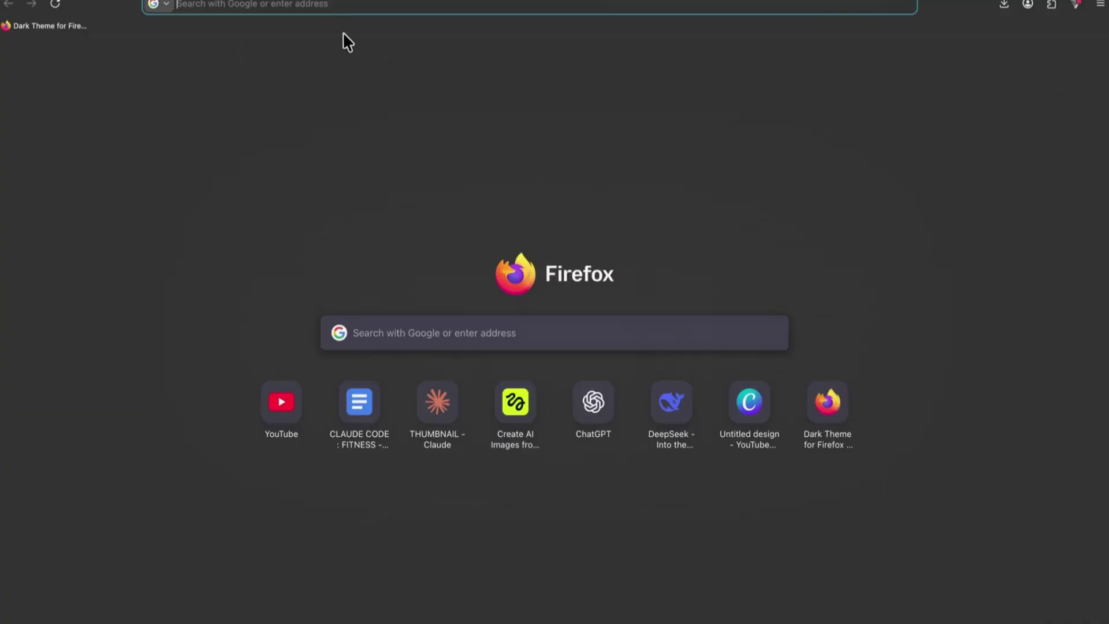
left_click(370, 7)
type("google")
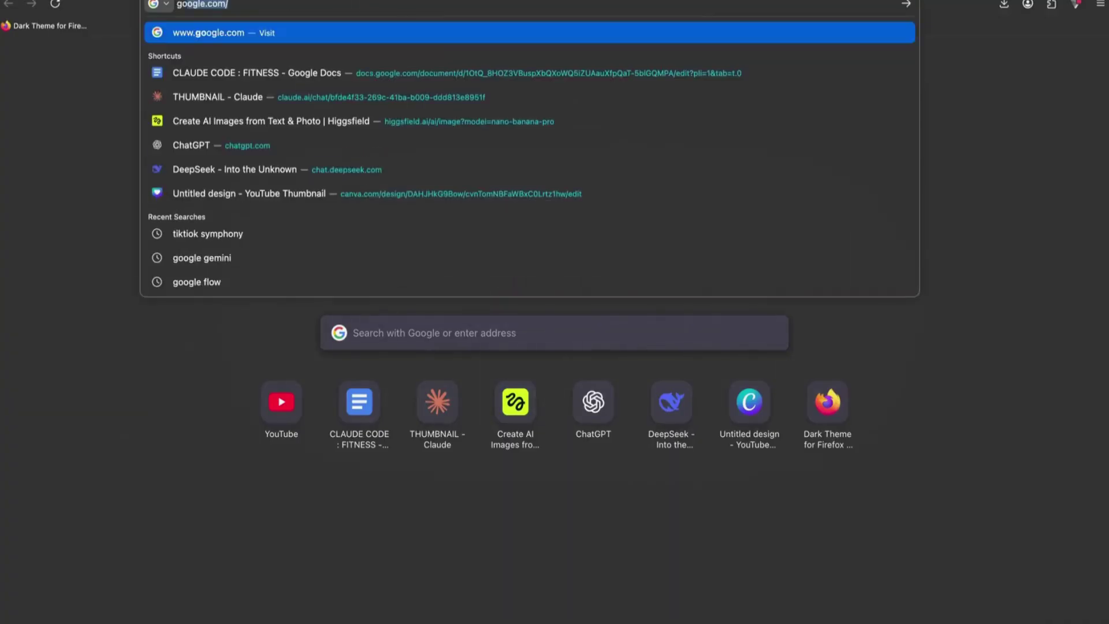
type(" vids")
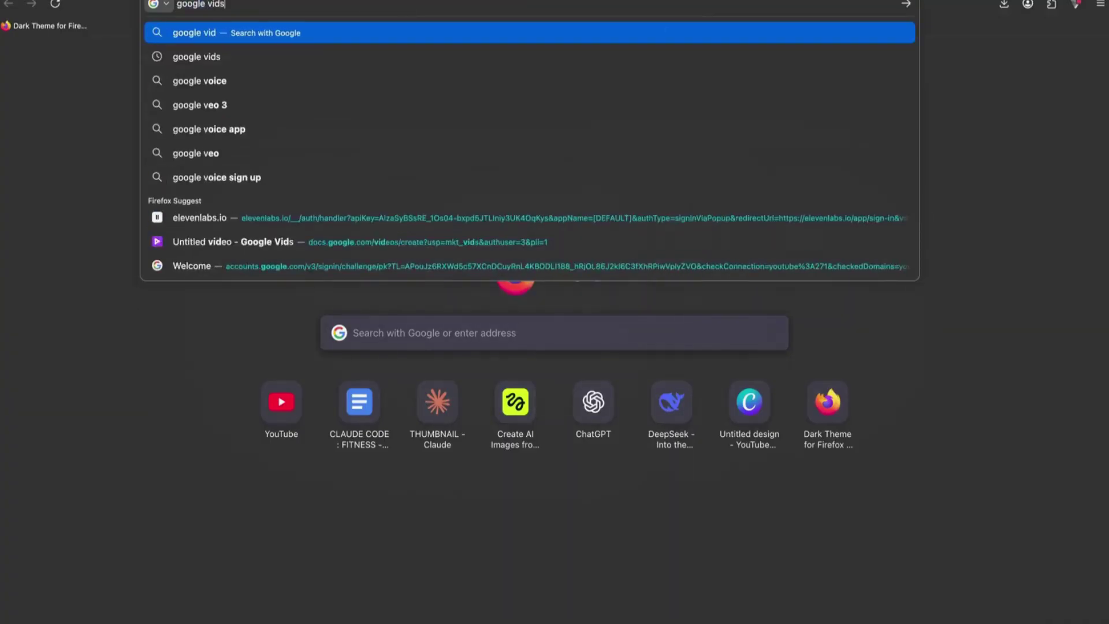
key("Return")
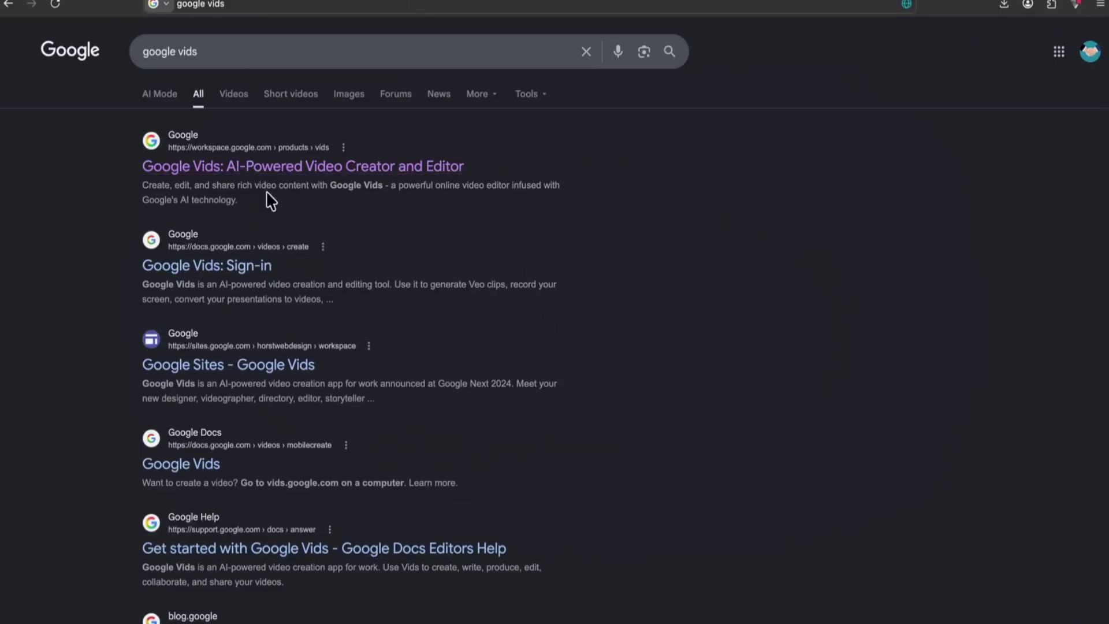
left_click(266, 168)
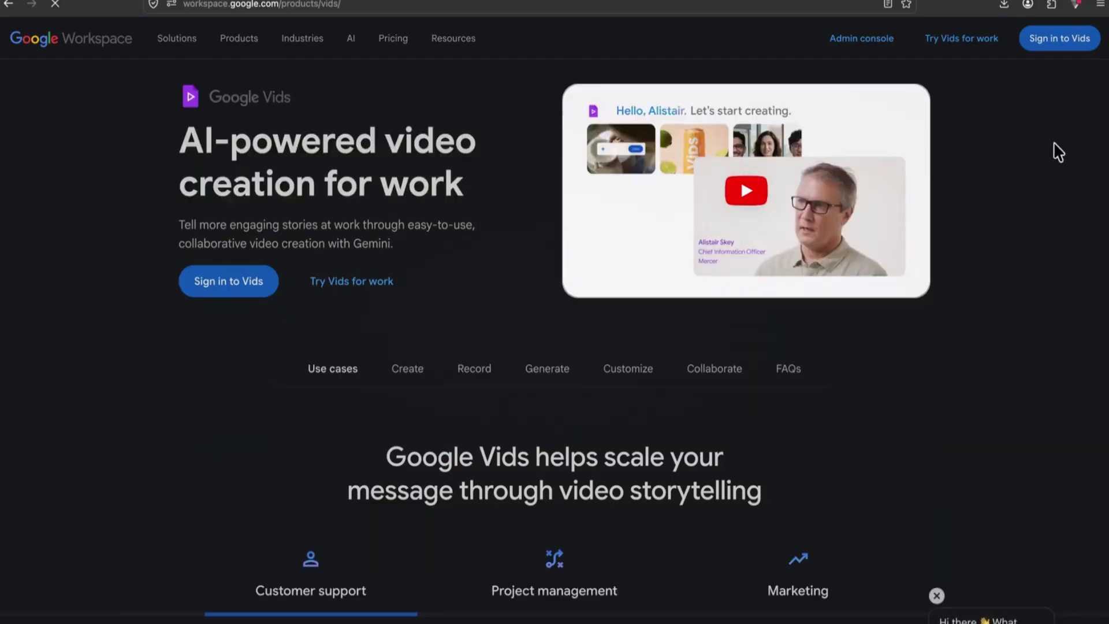
left_click(1072, 44)
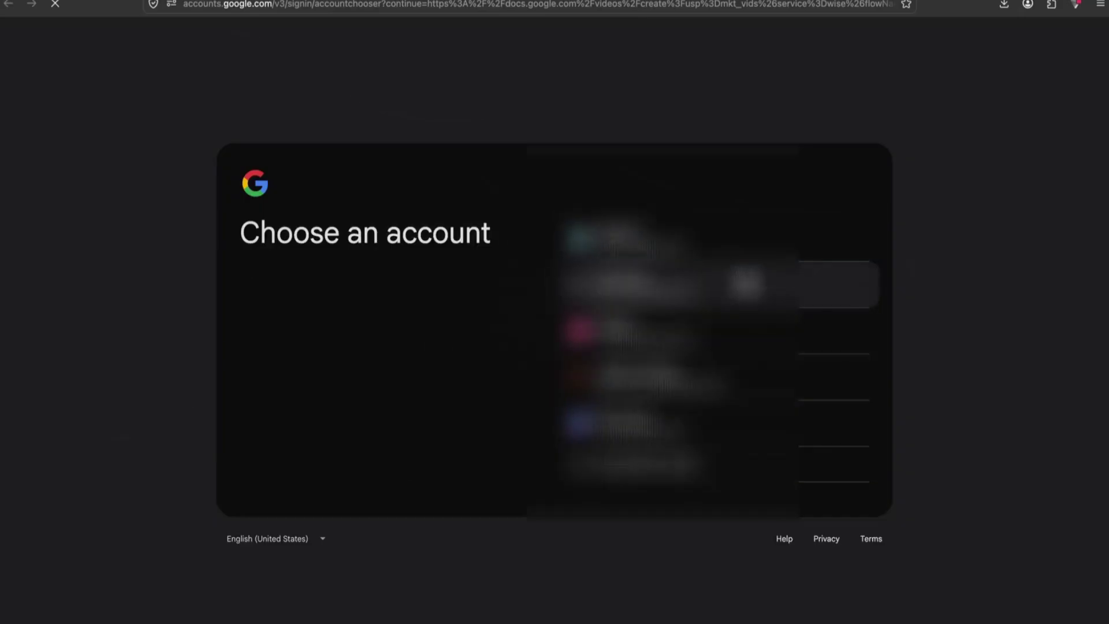
left_click(635, 376)
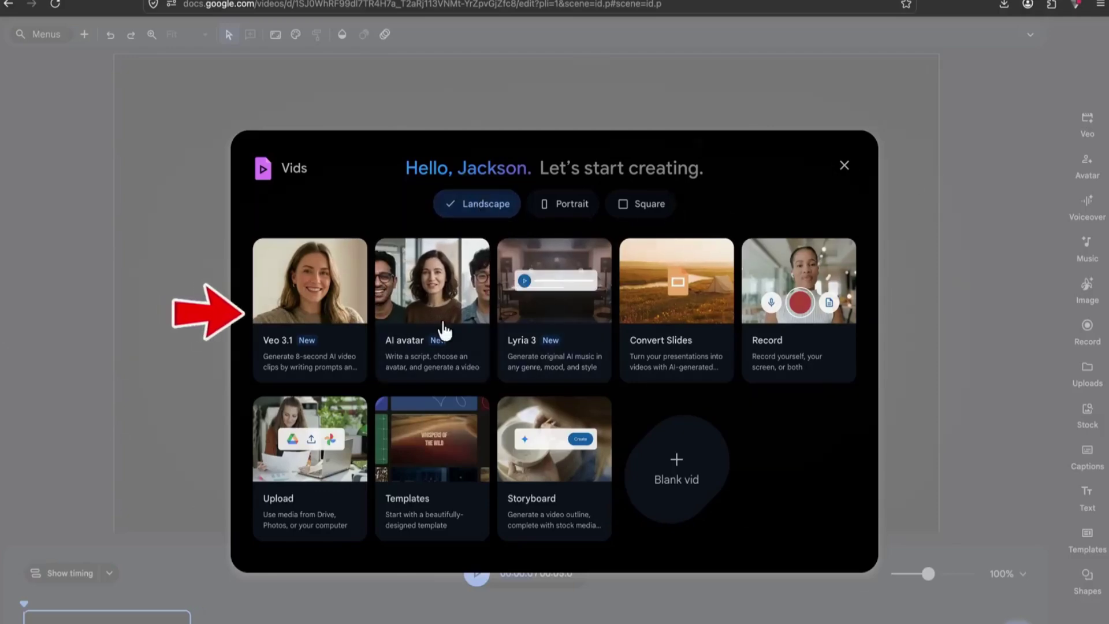
Start a Veo 3.1 AI video clip in Google Vids and set it to animate an image
left_click(354, 313)
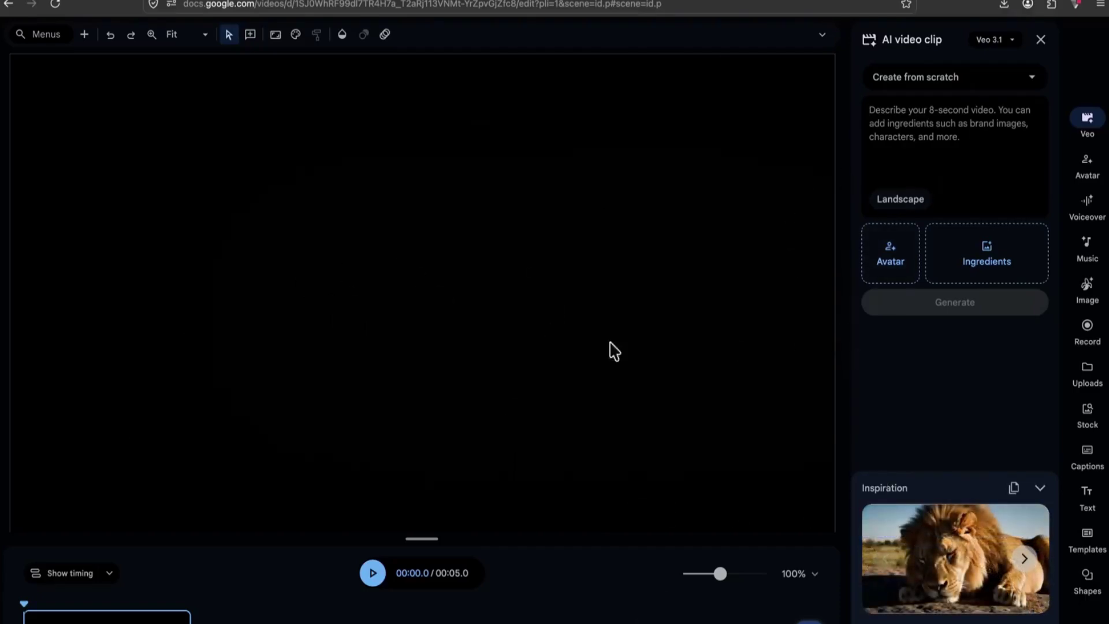
left_click(1005, 90)
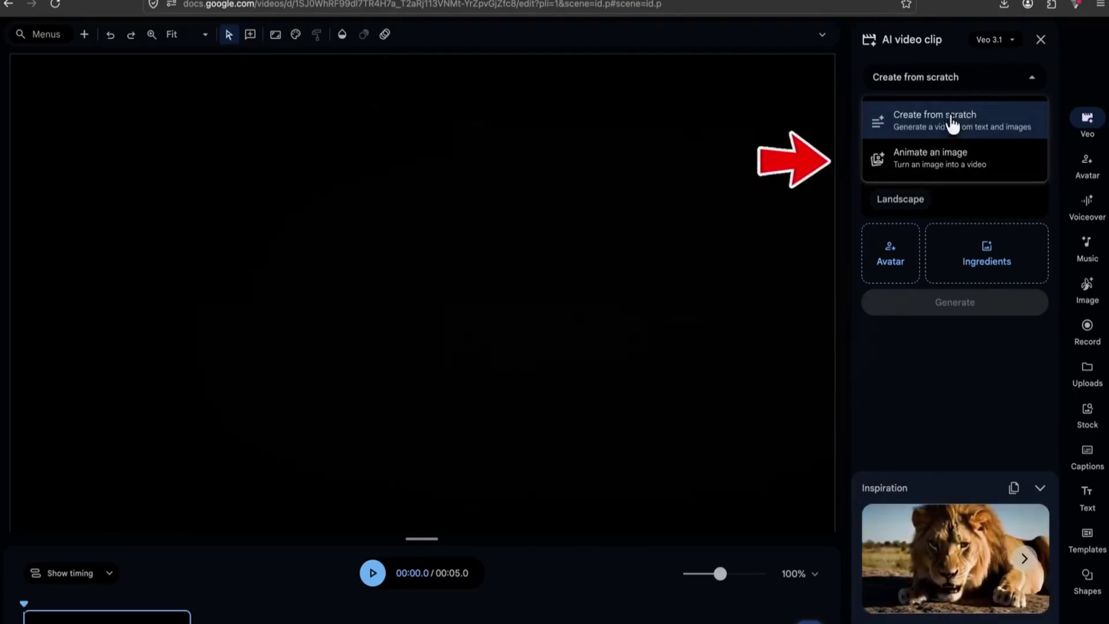
left_click(934, 153)
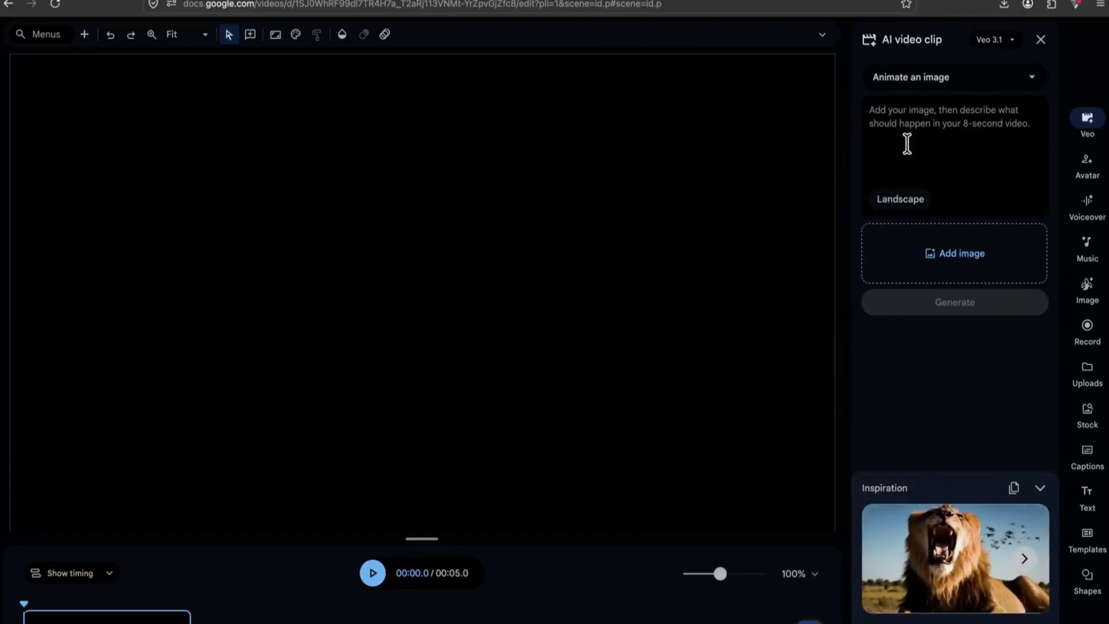
Add the plain stickman image from the Downloads folder as the image to animate
left_click(959, 253)
left_click(656, 429)
left_click(139, 184)
left_click(458, 266)
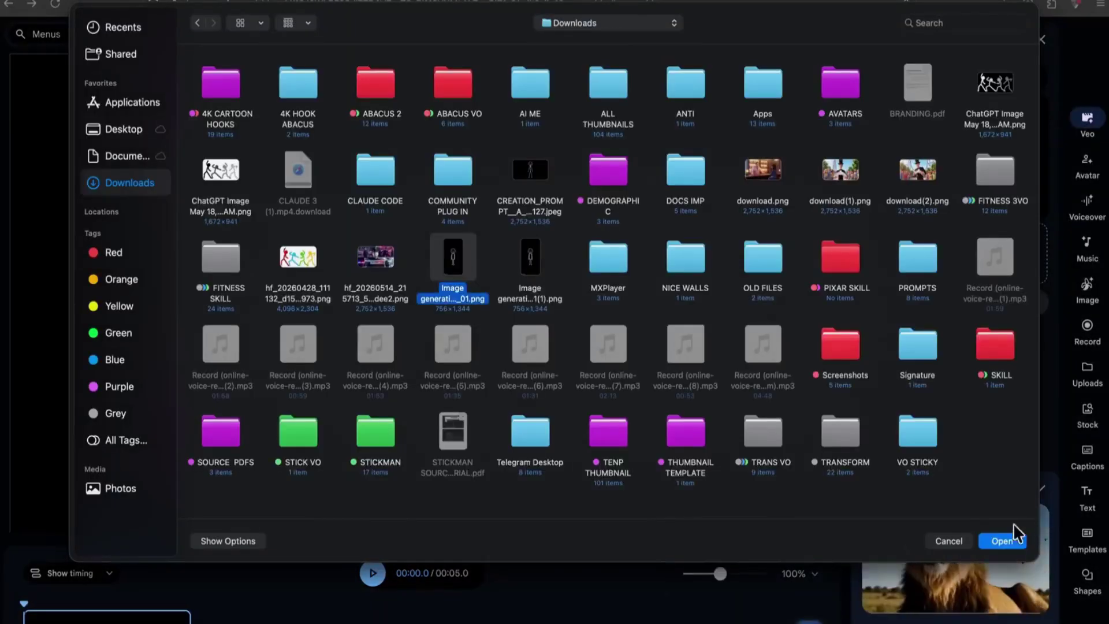
left_click(1003, 540)
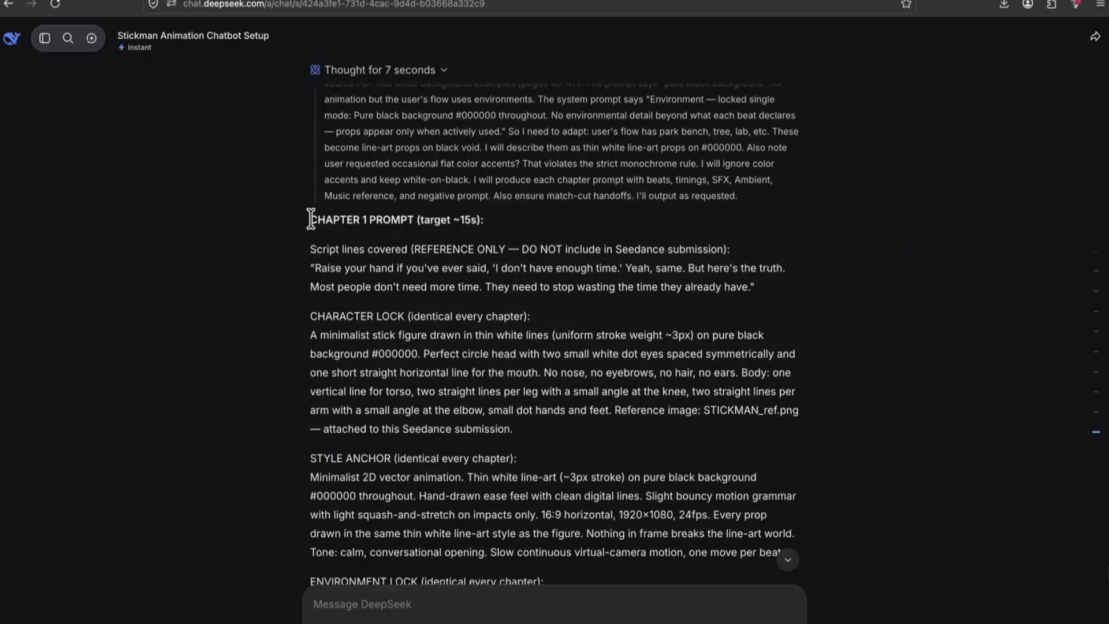
Copy the Chapter 1 prompt from DeepSeek into the Google Vids clip description and generate the video clip
left_click_drag(310, 219, 535, 574)
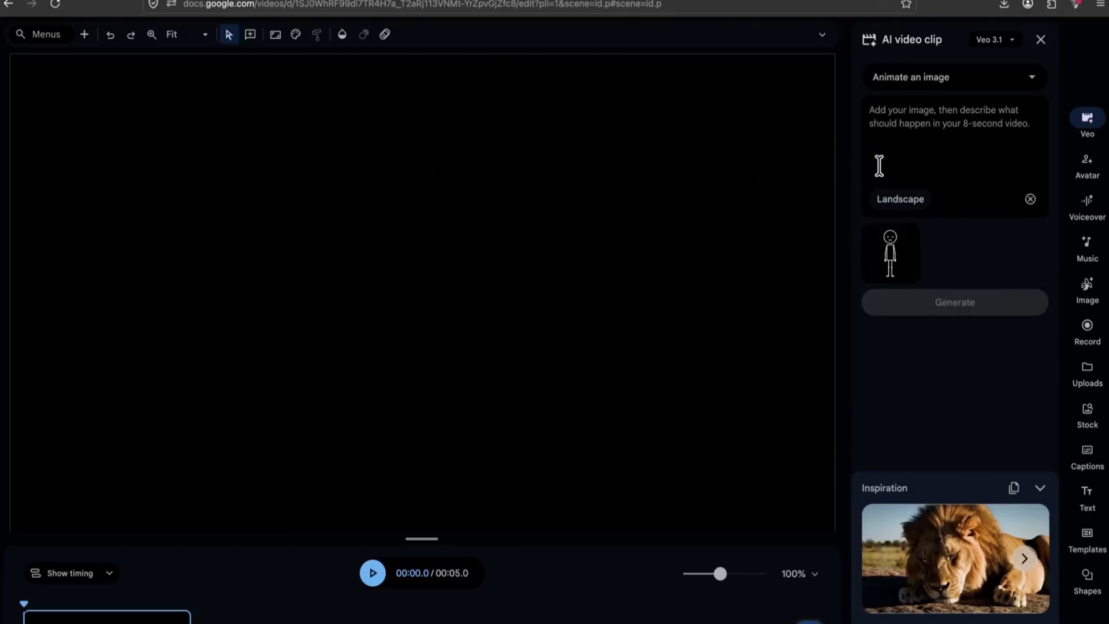
left_click(891, 130)
key("ctrl+v")
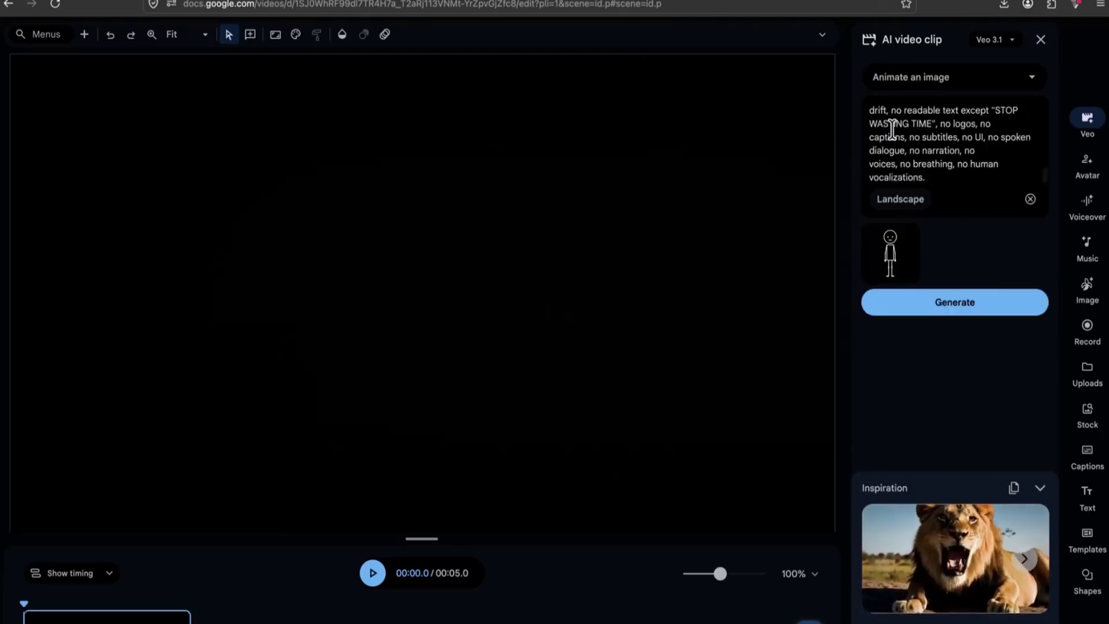
left_click(948, 307)
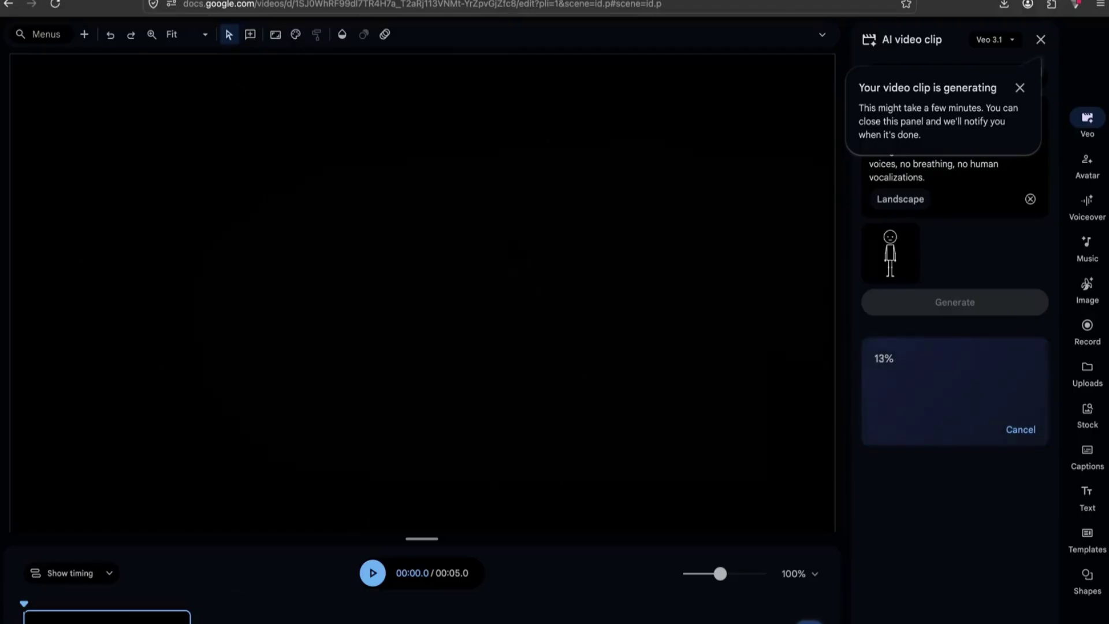
Search for "google flow", open Google Flow and create a new project
left_click(491, 0)
type("google flow")
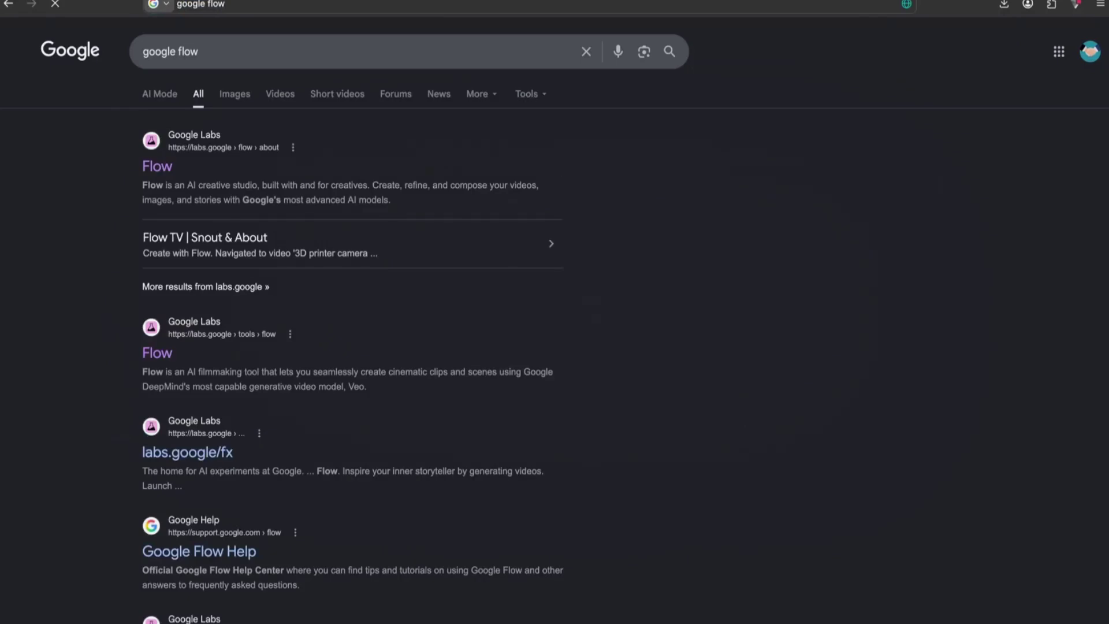
left_click(151, 171)
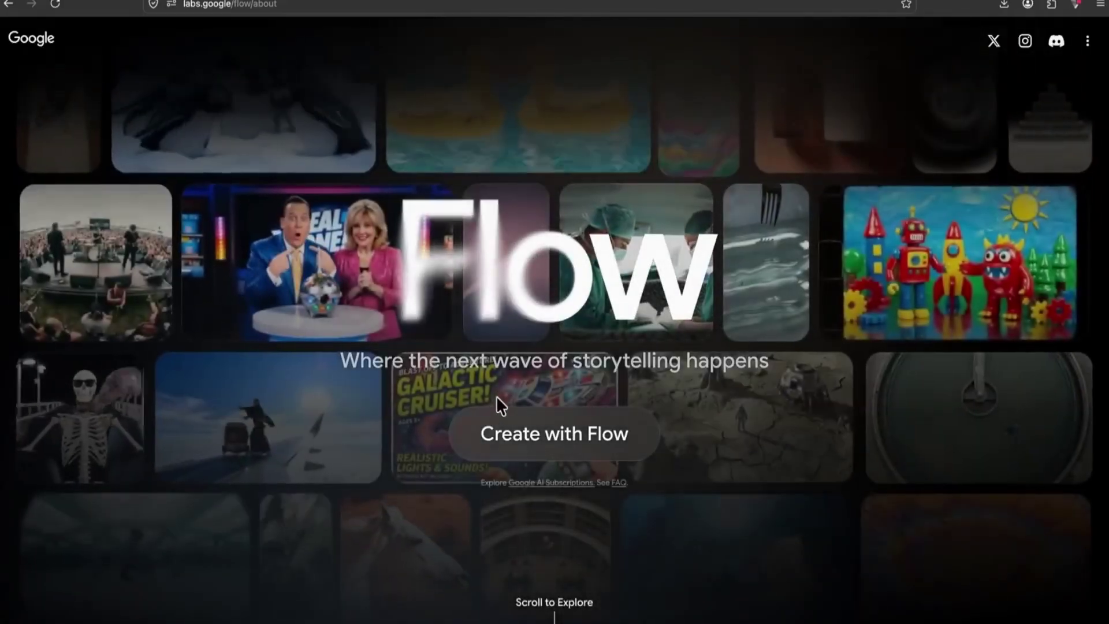
left_click(521, 434)
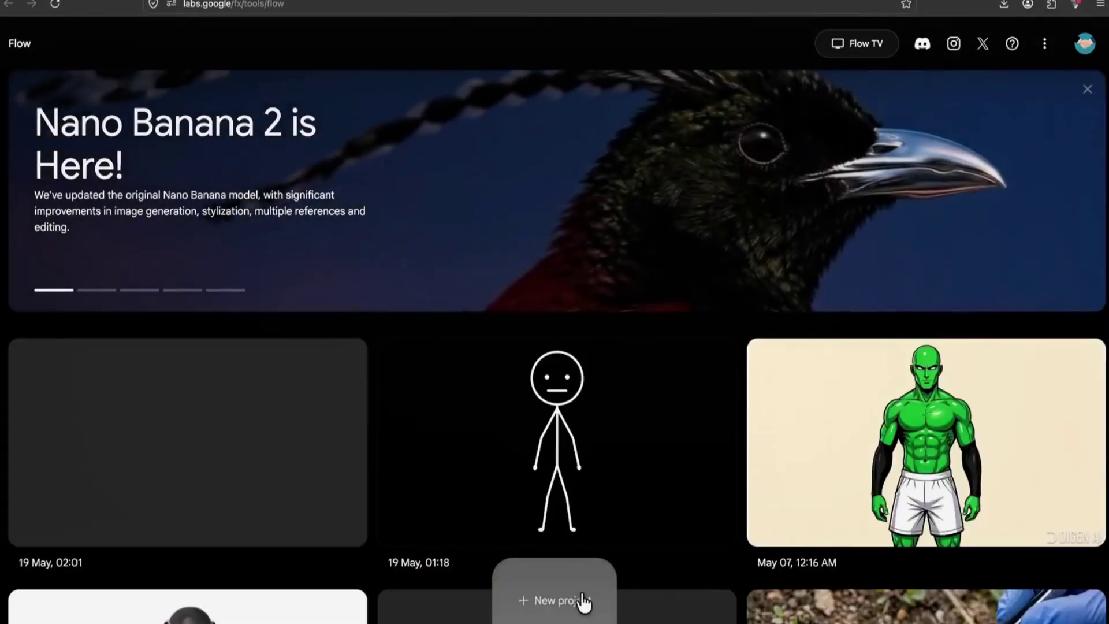
left_click(582, 601)
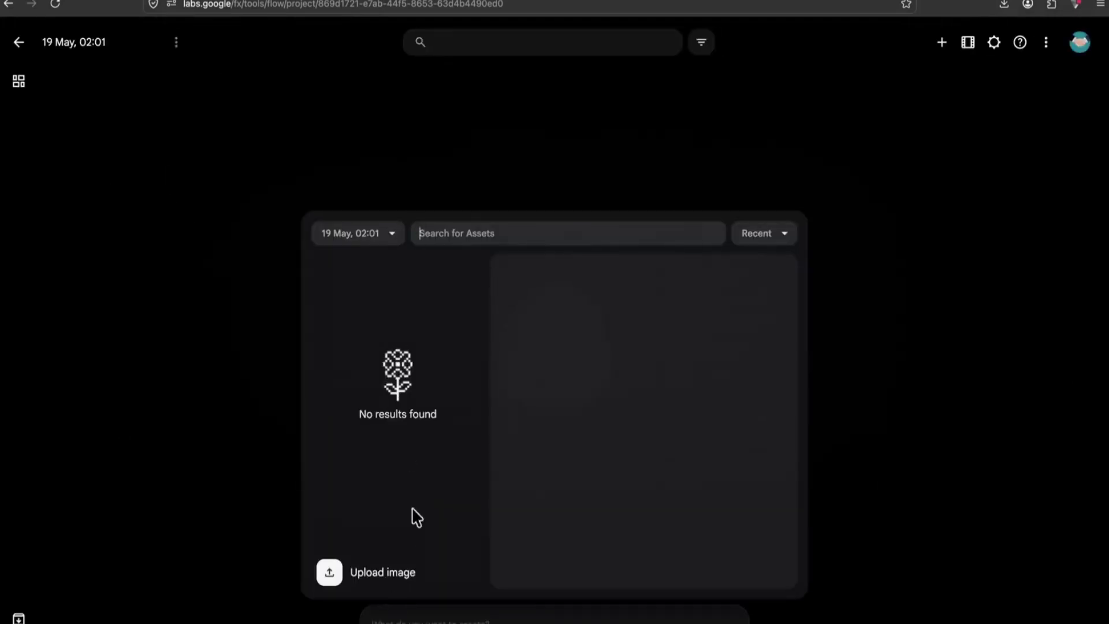
Upload the stickman image from Downloads to the Flow project and set the output to video with one result (1x)
left_click(332, 573)
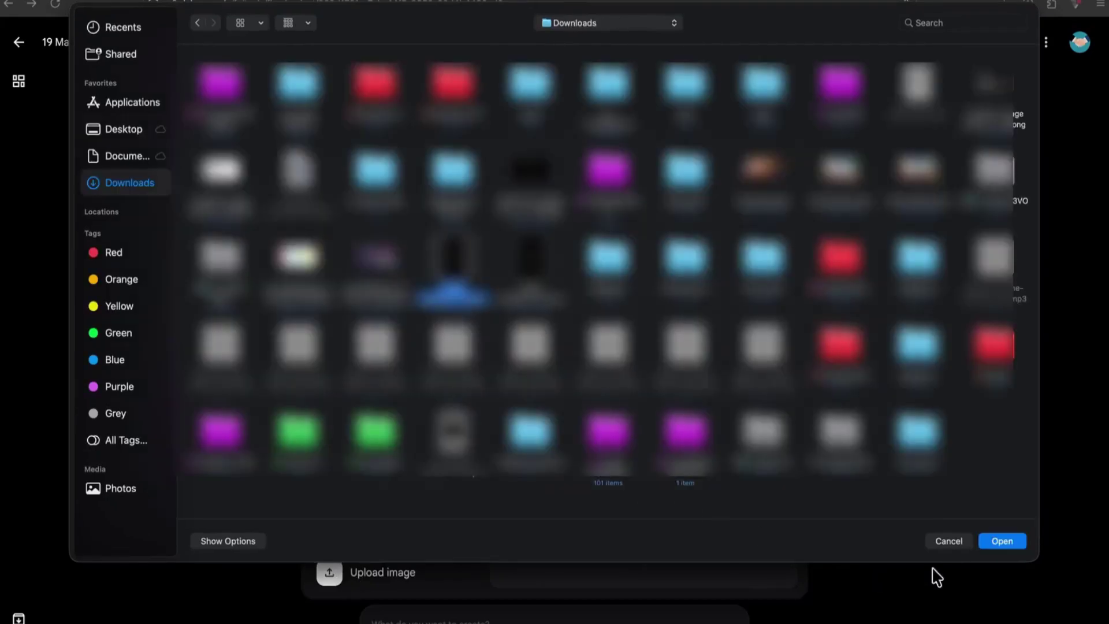
left_click(1015, 542)
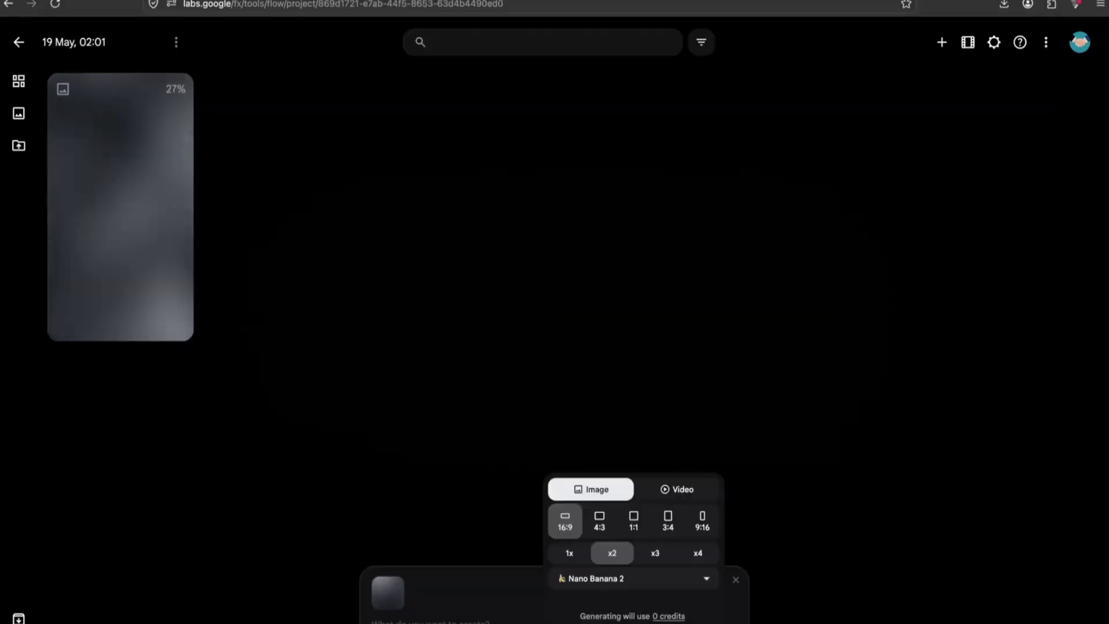
left_click(671, 491)
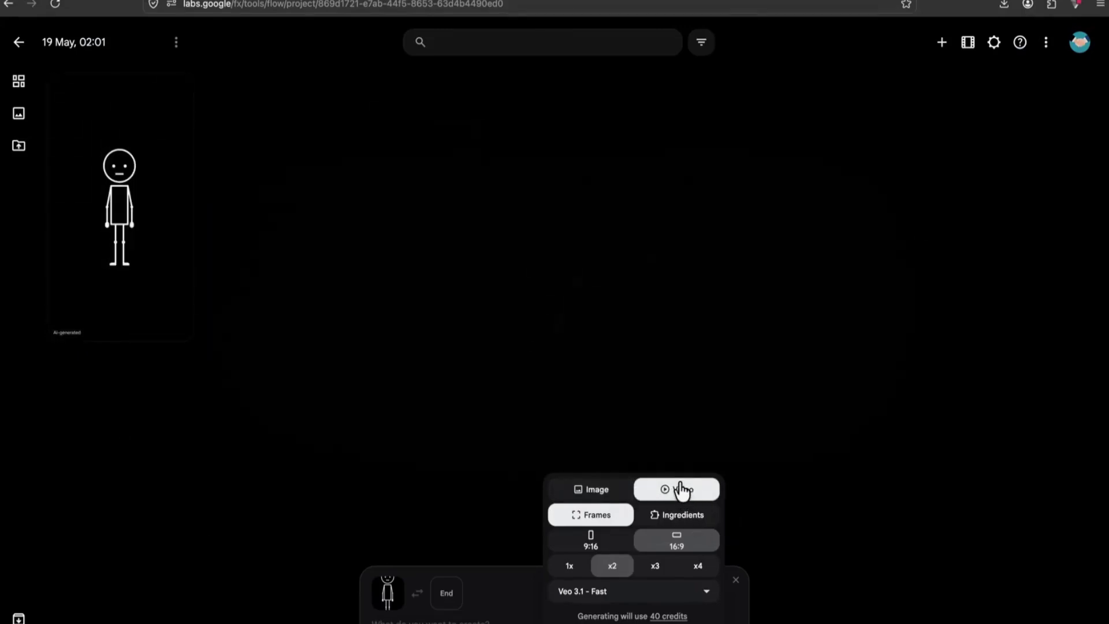
left_click(568, 567)
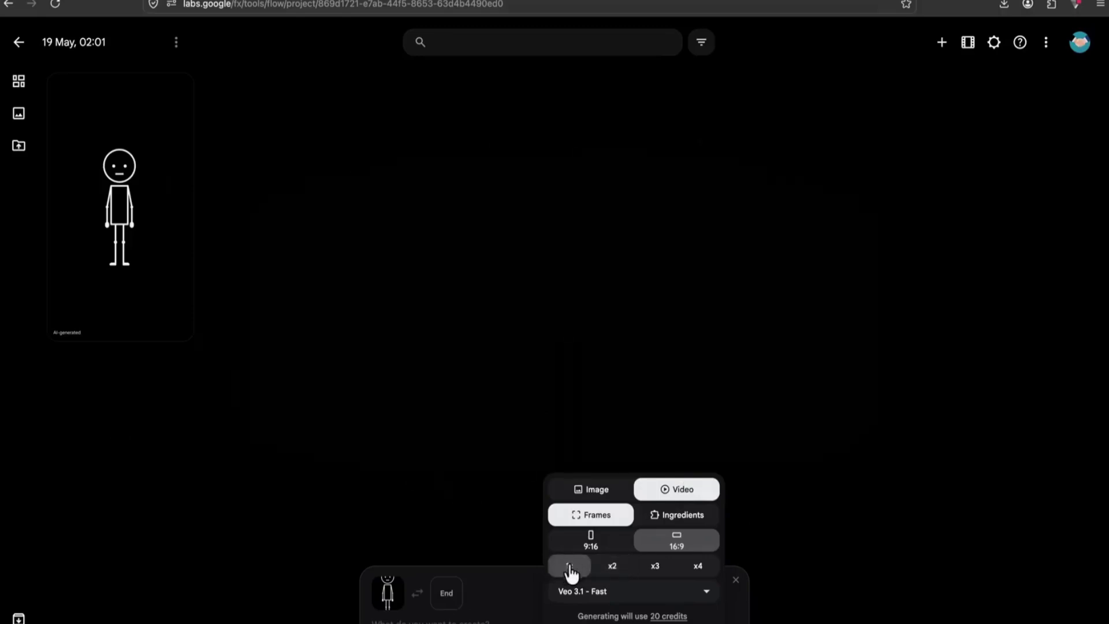
Paste the copied chapter prompt into the Flow prompt box and submit it for video generation
left_click(505, 619)
key("ctrl+v")
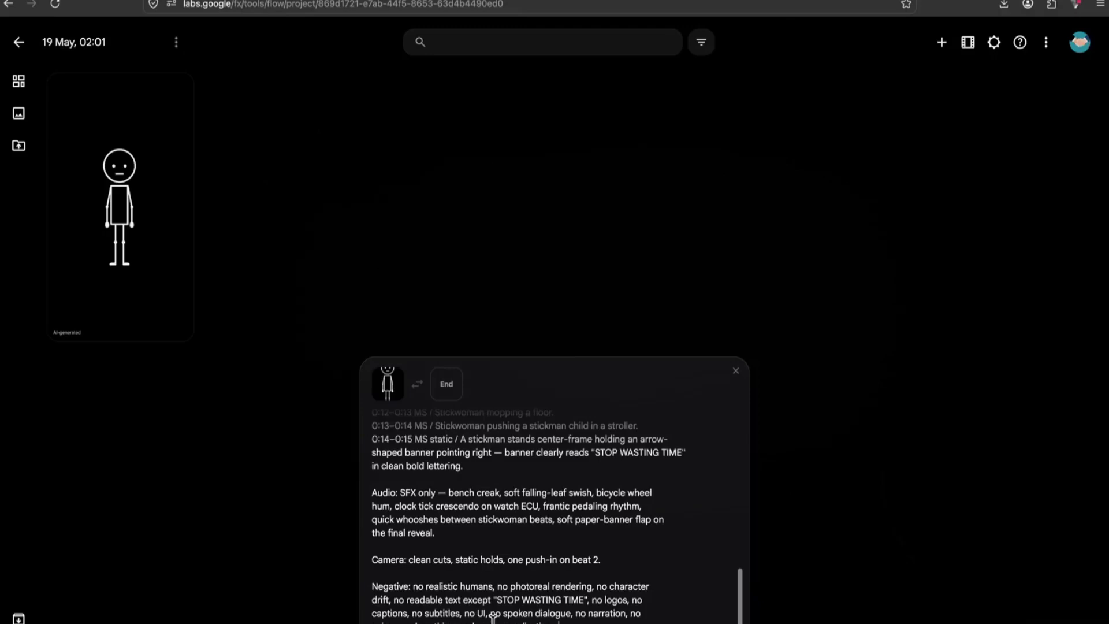
left_click(732, 623)
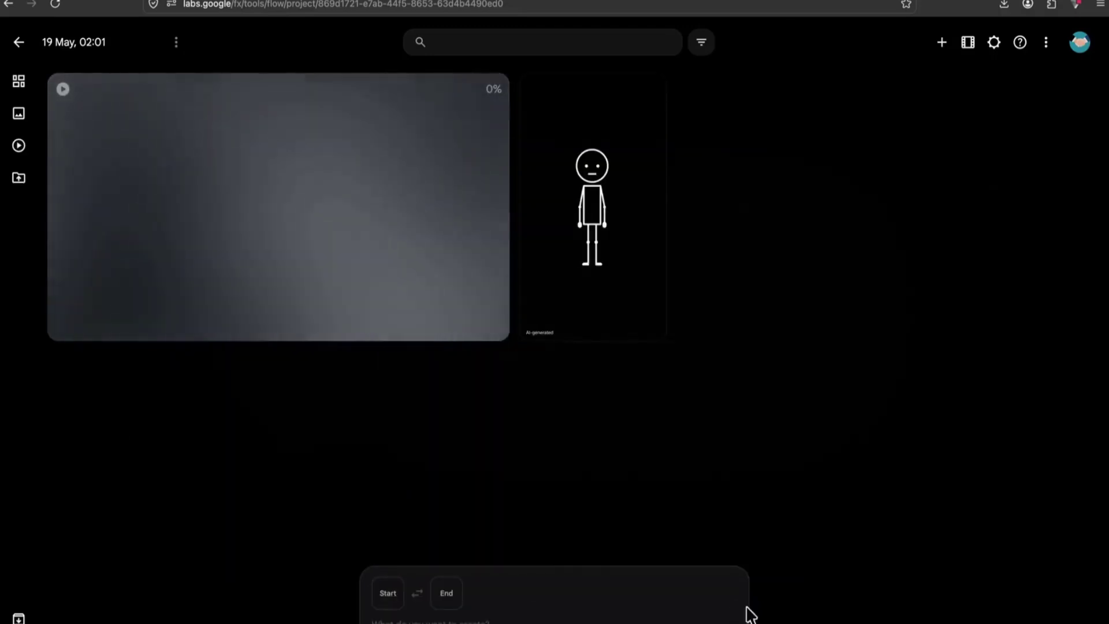
Search for "gemini" in a new browser tab and open Google Gemini
key("ctrl+t")
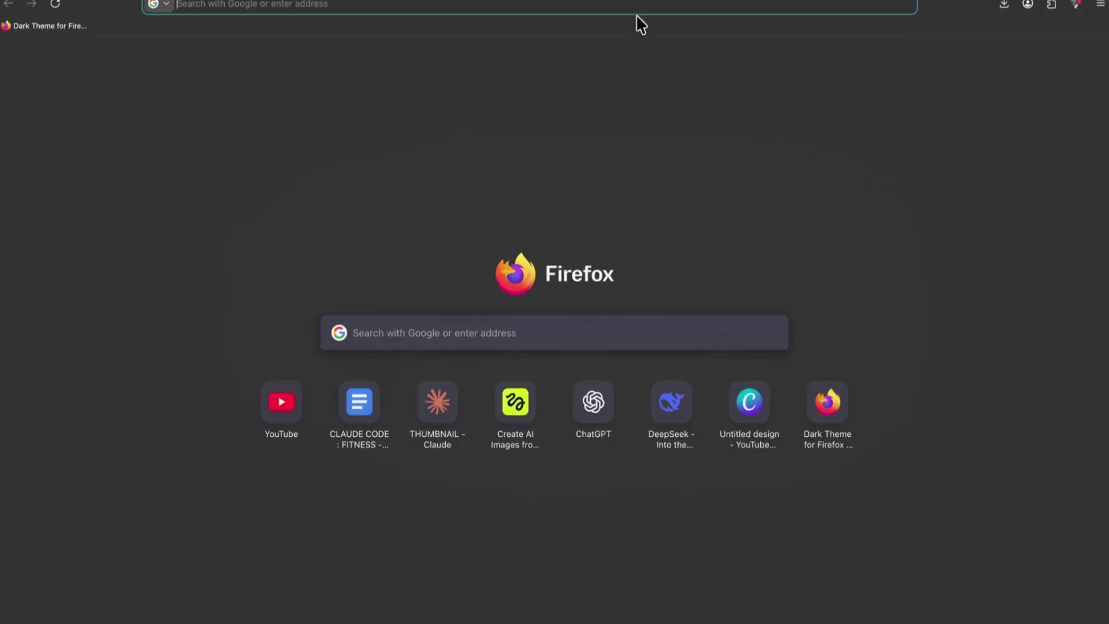
left_click(637, 7)
type("gemi")
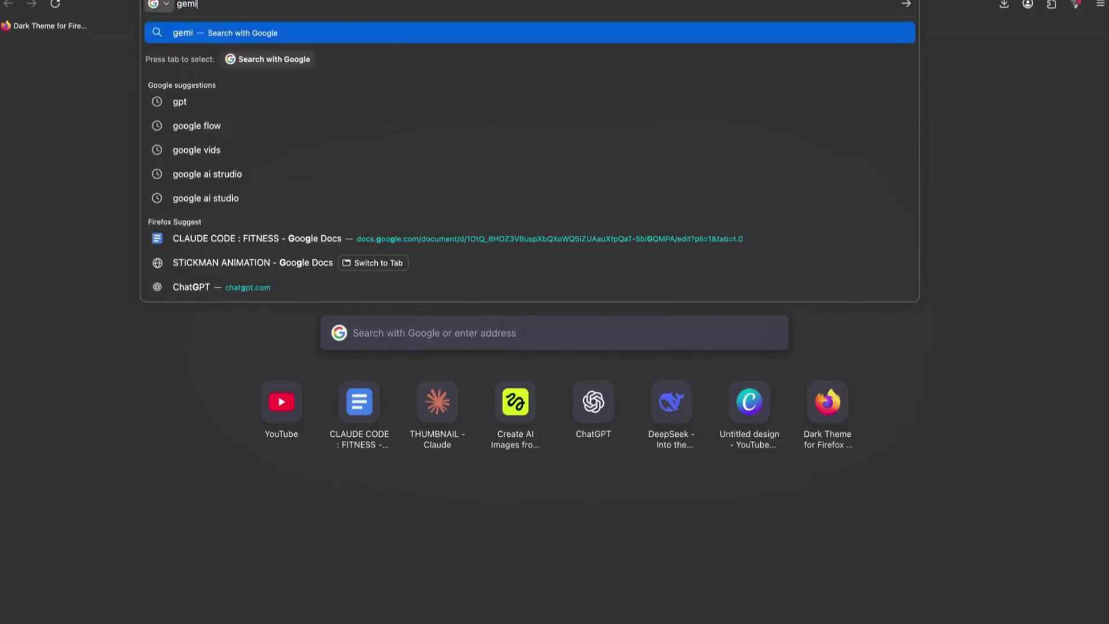
type("ni")
key("Return")
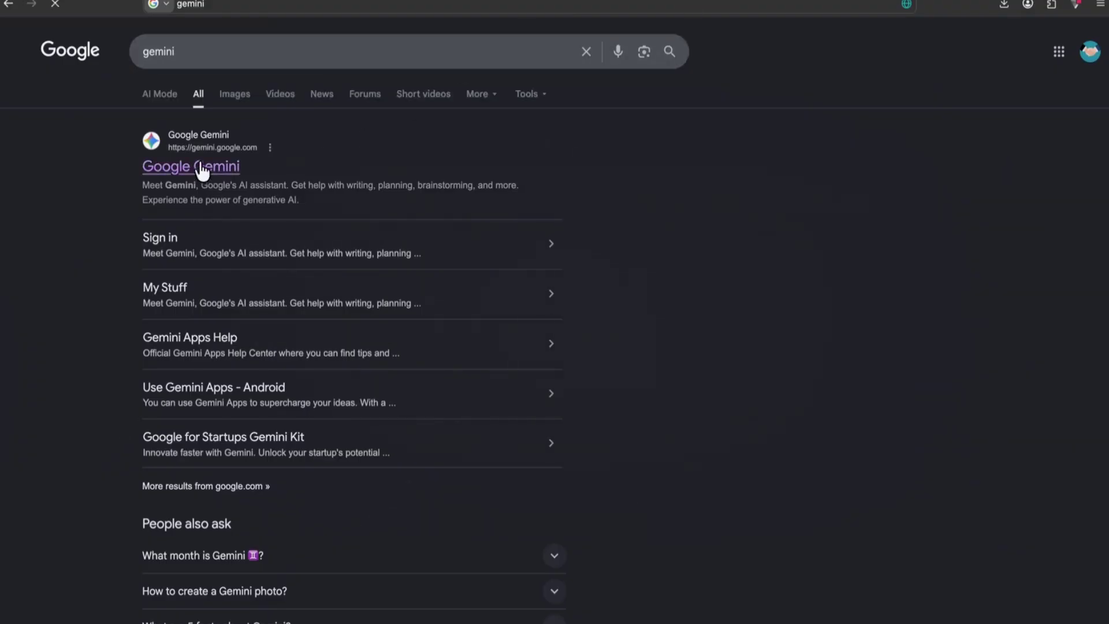
left_click(202, 168)
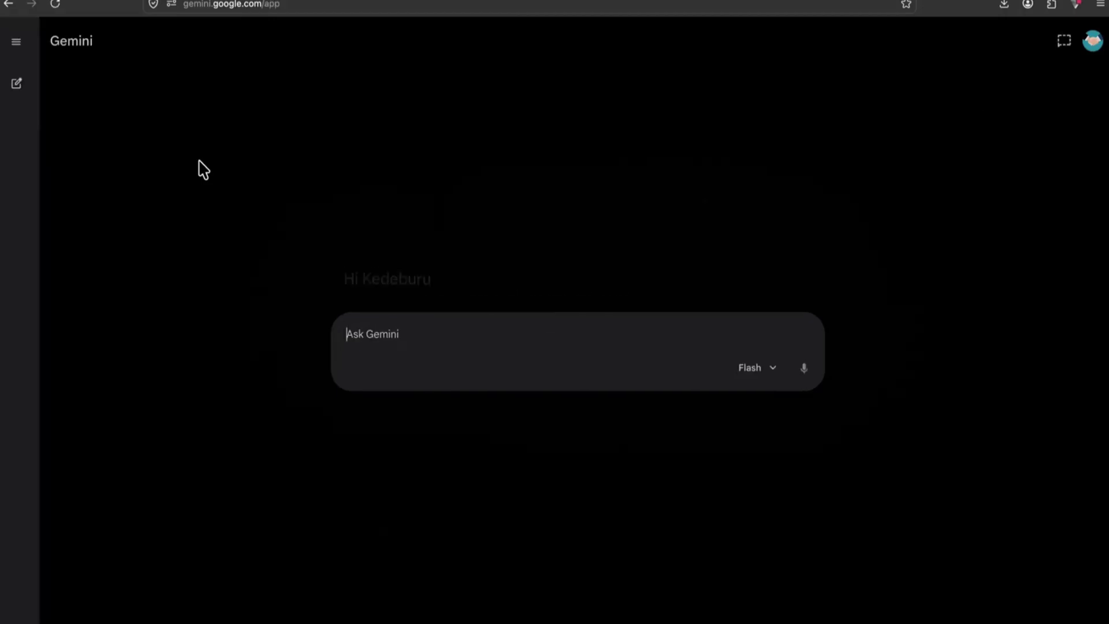
Attach the stickman image from the Downloads folder to the Gemini chat message
left_click(352, 369)
left_click(397, 407)
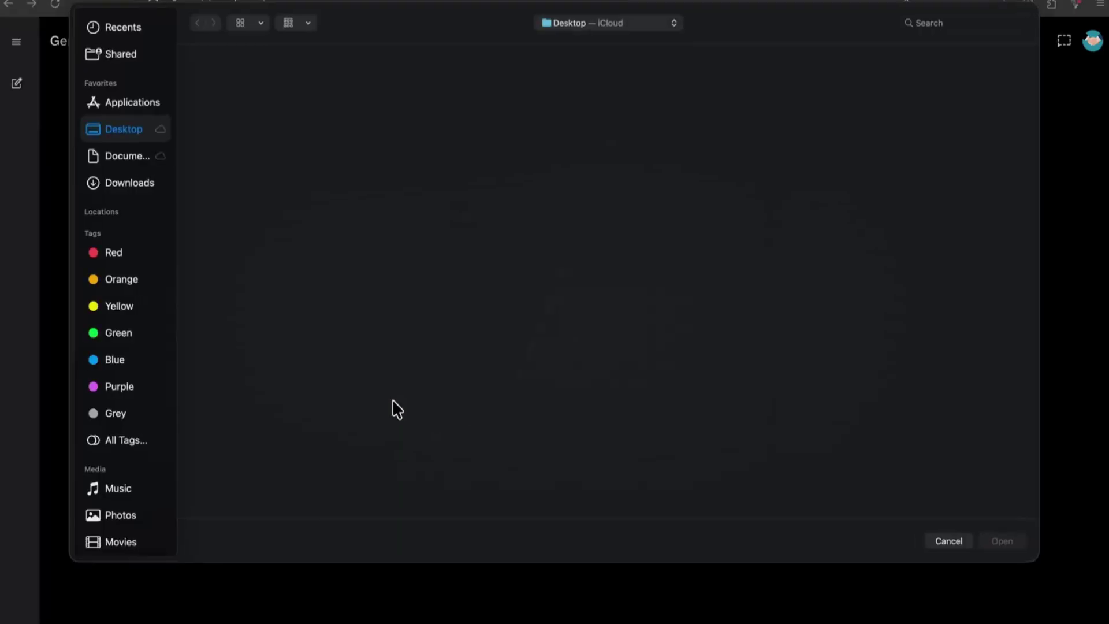
left_click(122, 179)
left_click(473, 265)
left_click(1008, 541)
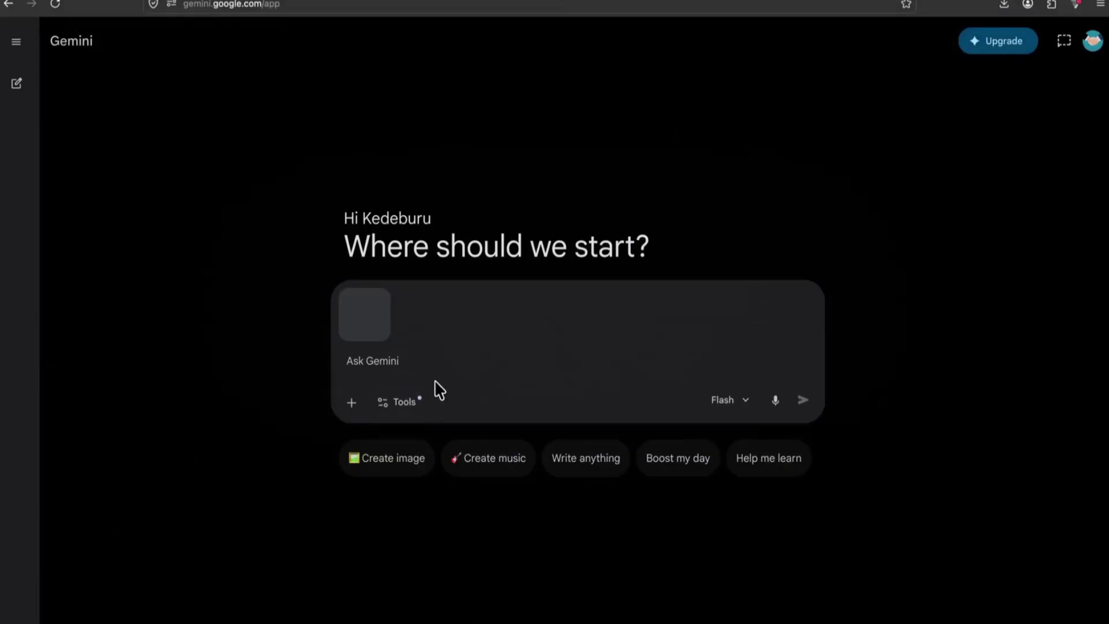
Paste the chapter prompt into Gemini, choose the 3.1 Flash-Lite model and send the message
key("super+v")
left_click(751, 448)
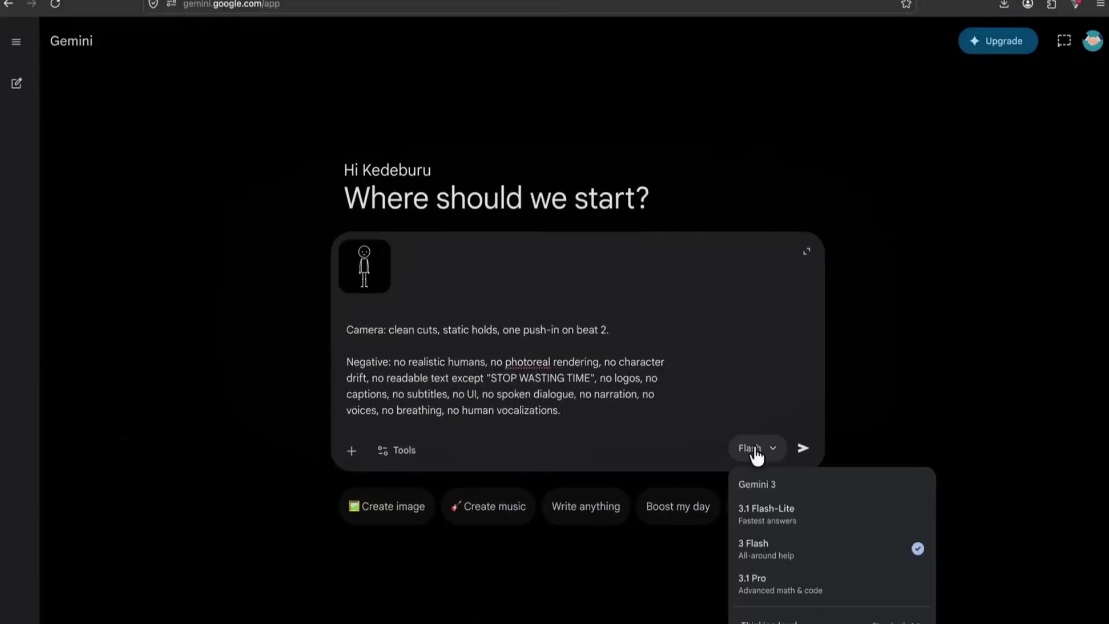
left_click(762, 520)
left_click(804, 449)
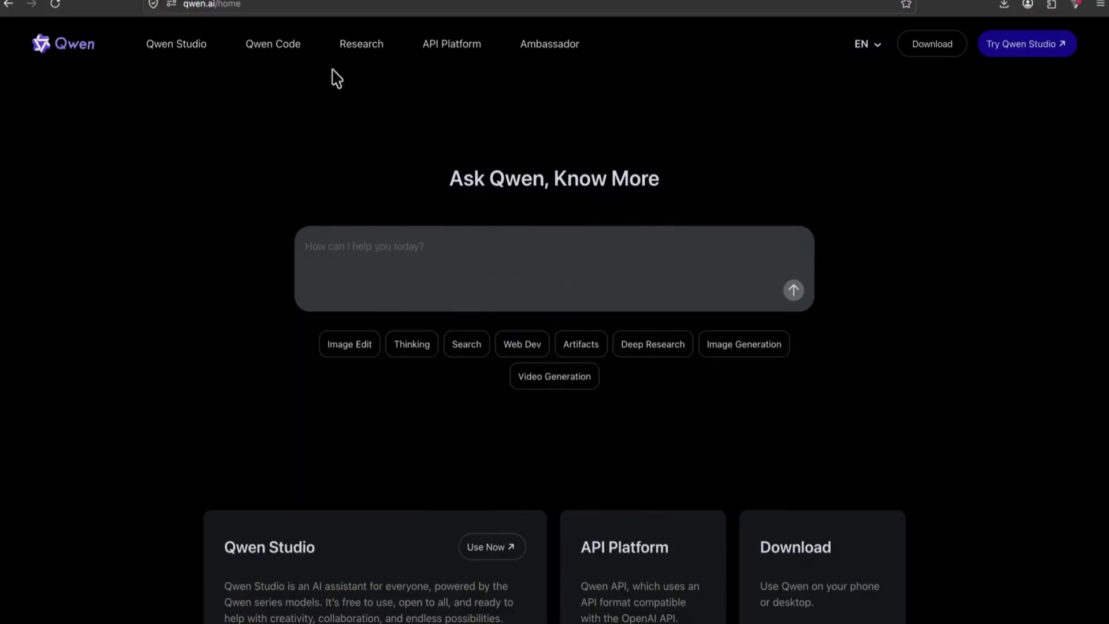
Open Qwen Studio from the Qwen home page and set the chat to Create Video mode
left_click(1001, 51)
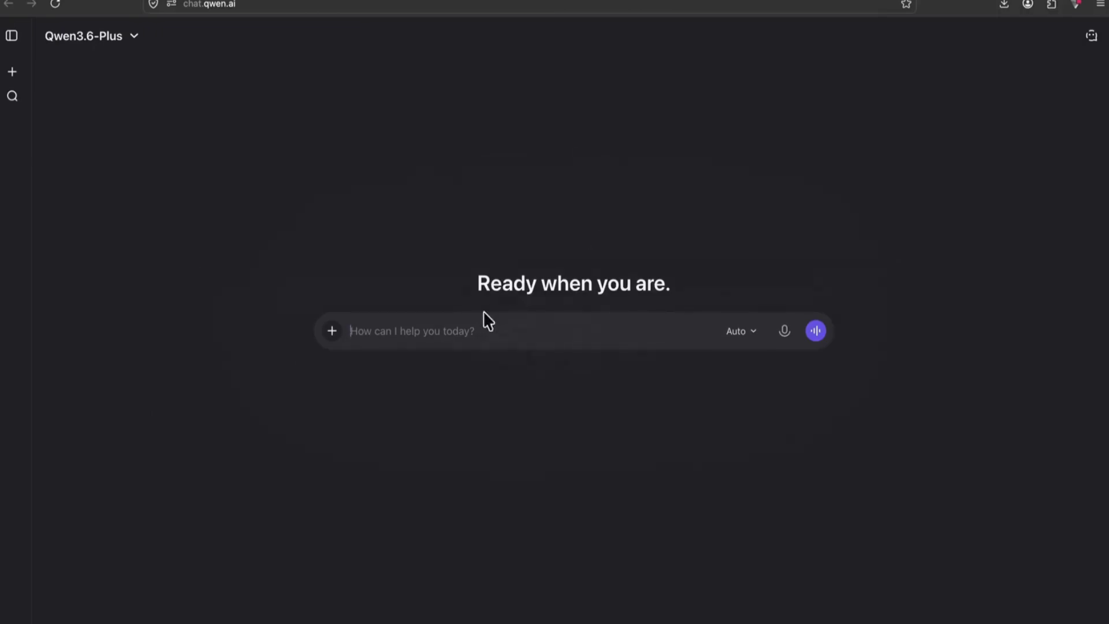
left_click(333, 333)
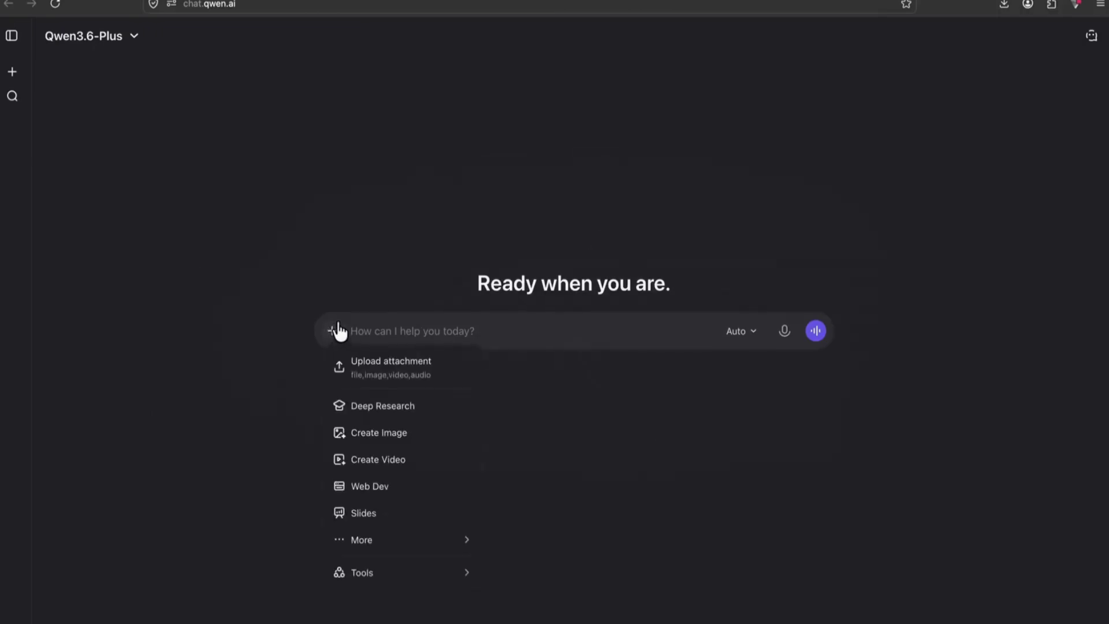
left_click(373, 460)
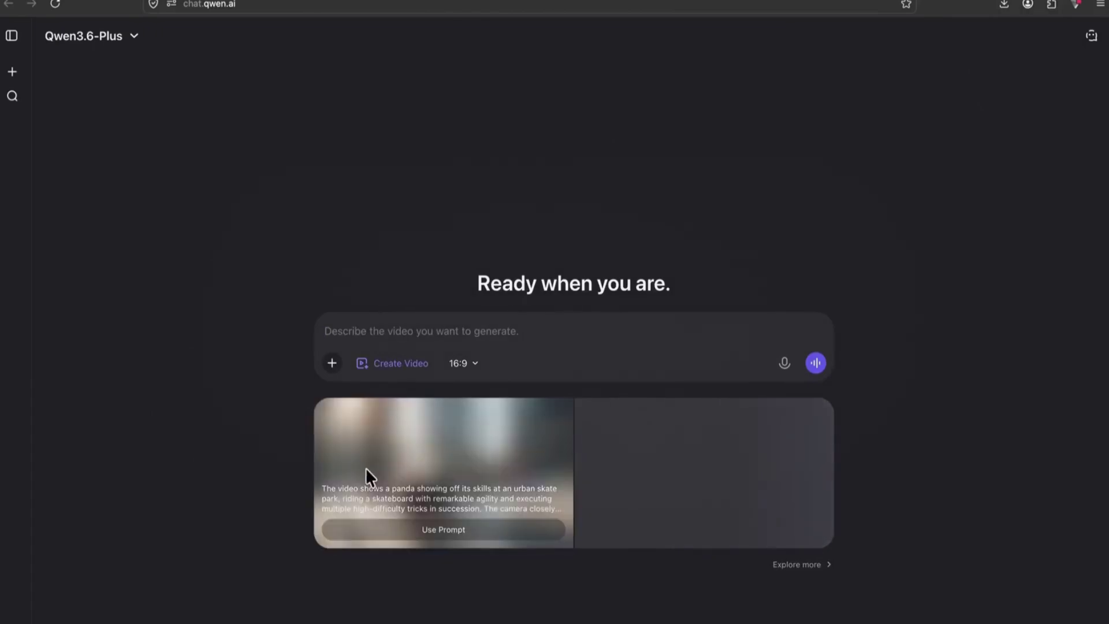
Attach the stickman image from the Downloads folder to the Qwen video request
left_click(332, 364)
left_click(364, 392)
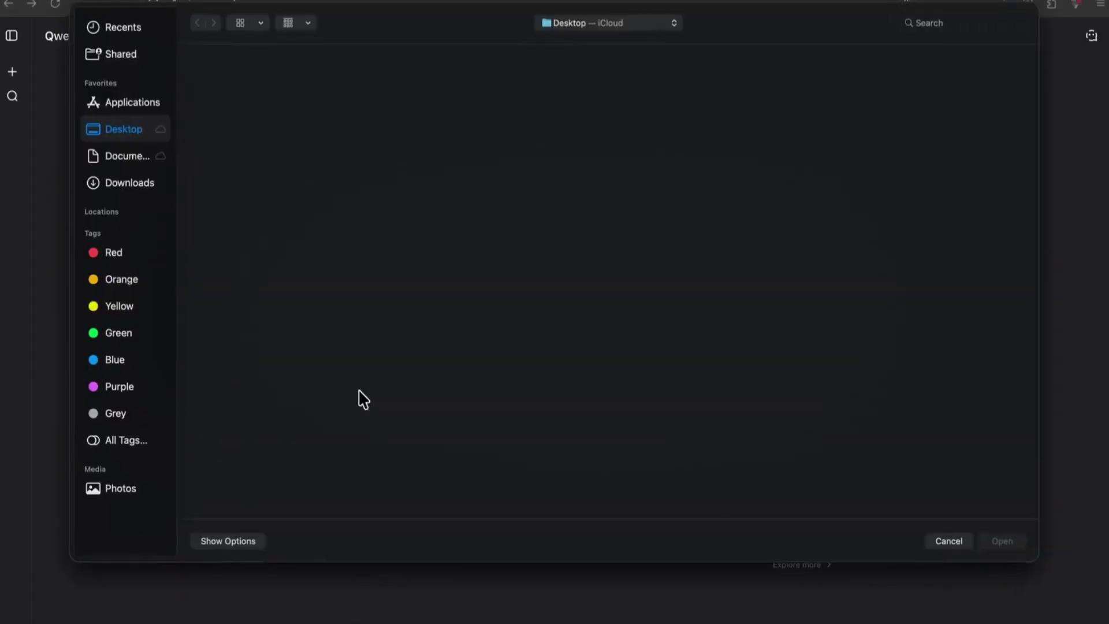
left_click(123, 183)
left_click(453, 260)
left_click(1002, 541)
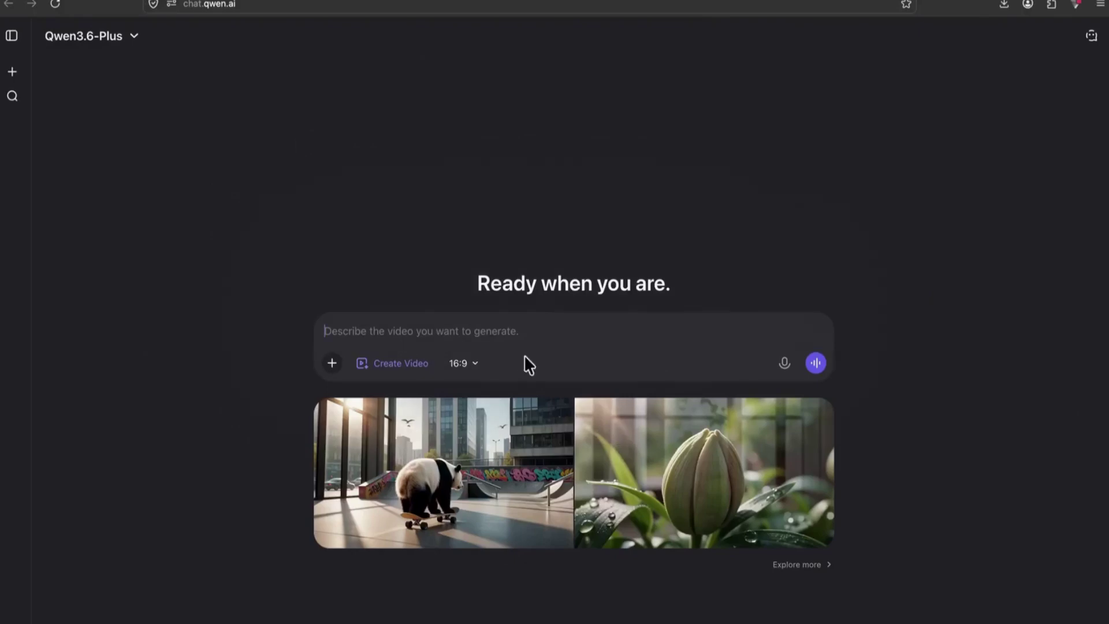
Paste the chapter prompt into the Qwen video request and submit it
key("super+v")
scroll(577, 450, "down", 10)
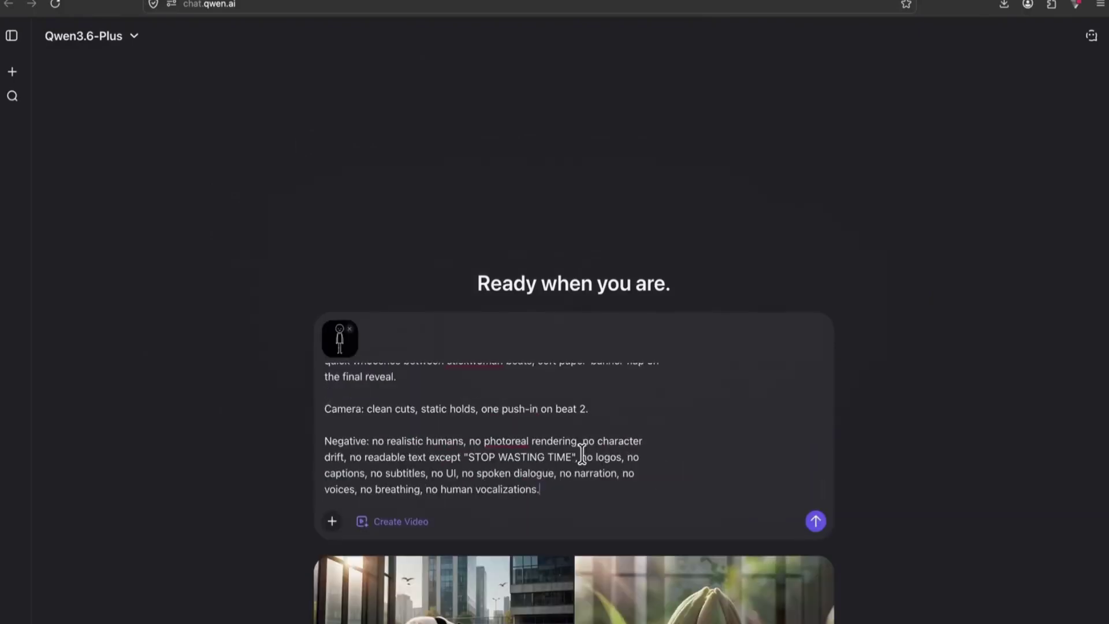
left_click(815, 521)
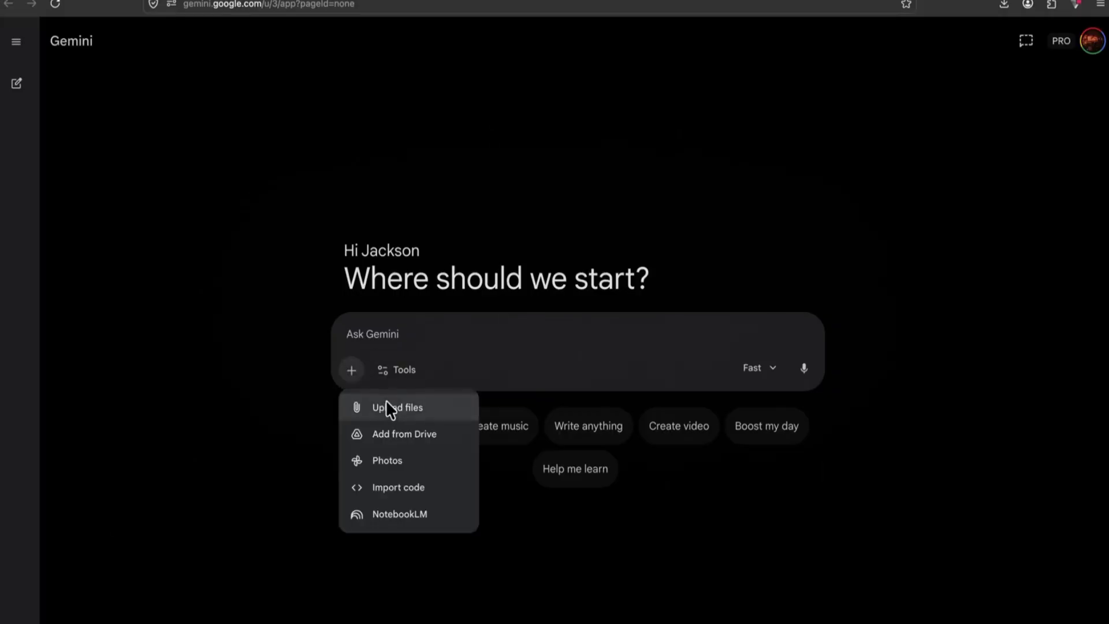
In a new Gemini chat, attach the stickman image from the Downloads folder, paste the chapter prompt and send it
left_click(387, 403)
left_click(454, 260)
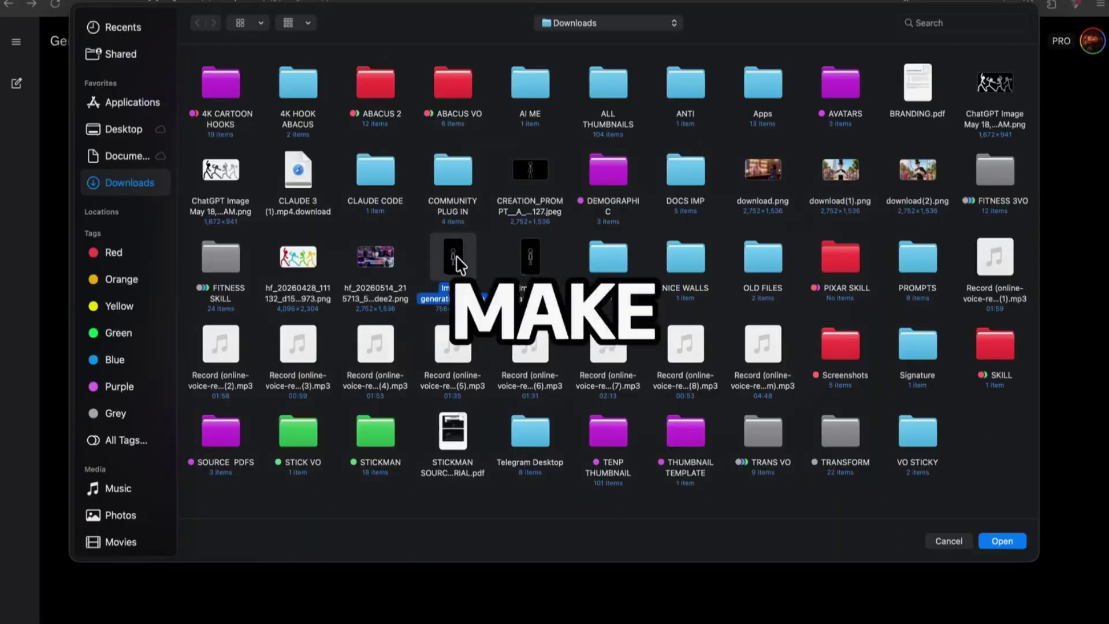
left_click(1011, 545)
key("super+v")
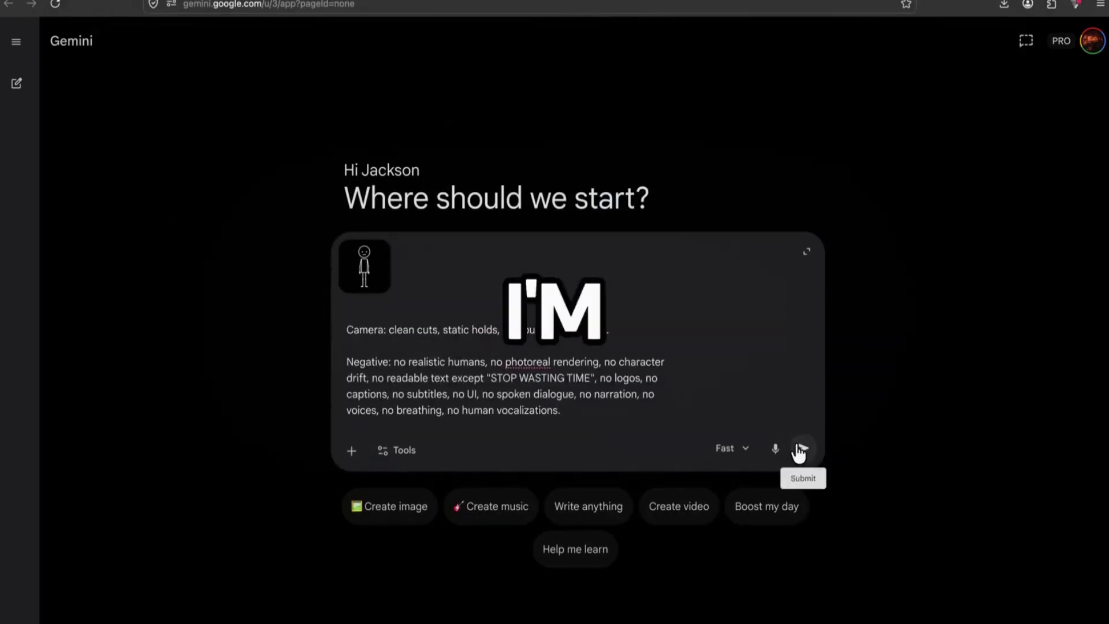
left_click(800, 449)
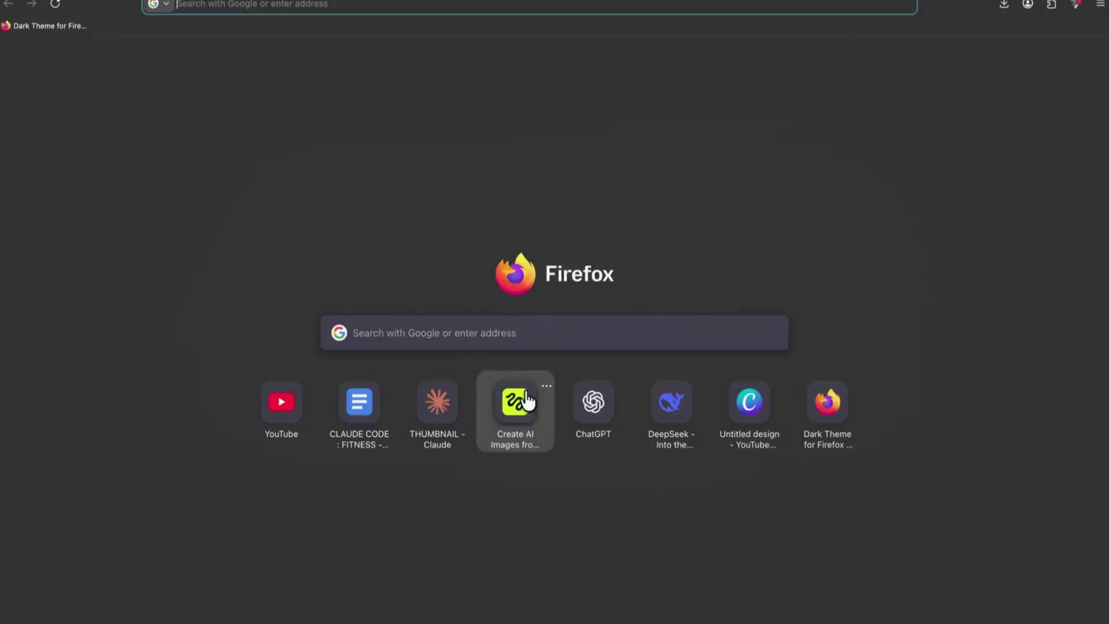
Open Higgsfield's video generator in a new browser tab and add the stickman image as reference media
left_click(528, 398)
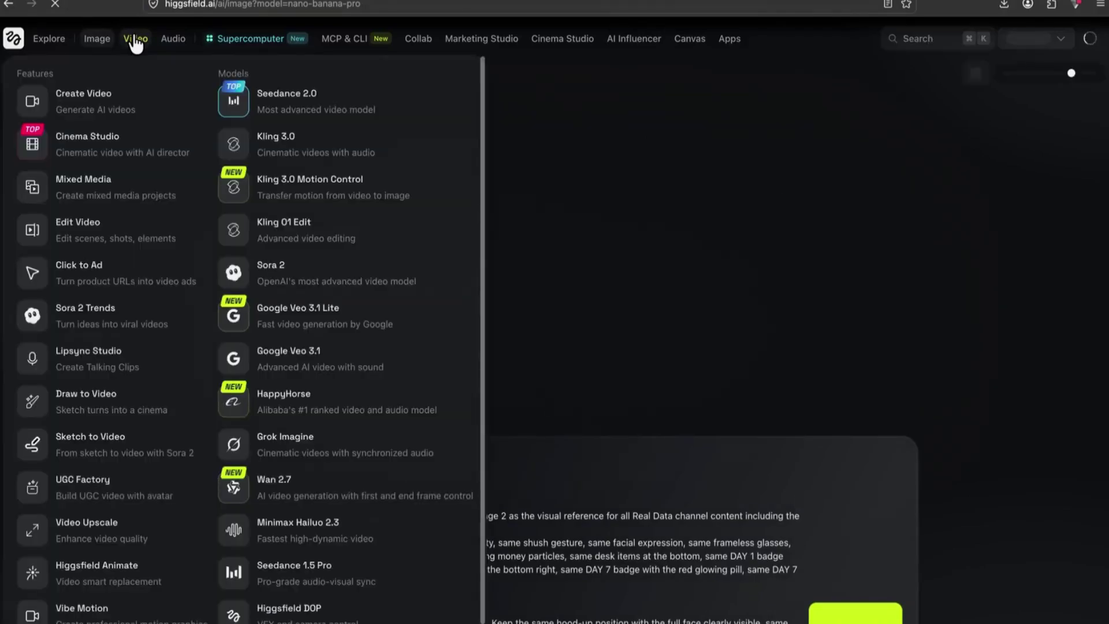
left_click(136, 43)
left_click(110, 222)
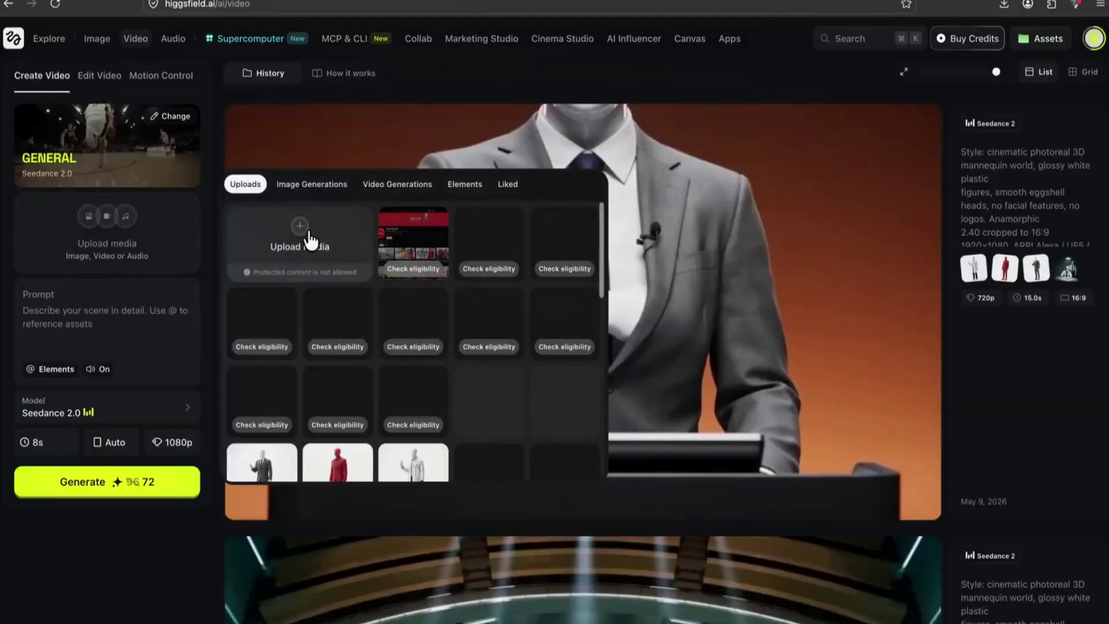
Paste the chapter prompt into Higgsfield and generate a 15-second video at 720p with the Seedance 2.0 model
left_click(114, 327)
key("super+v")
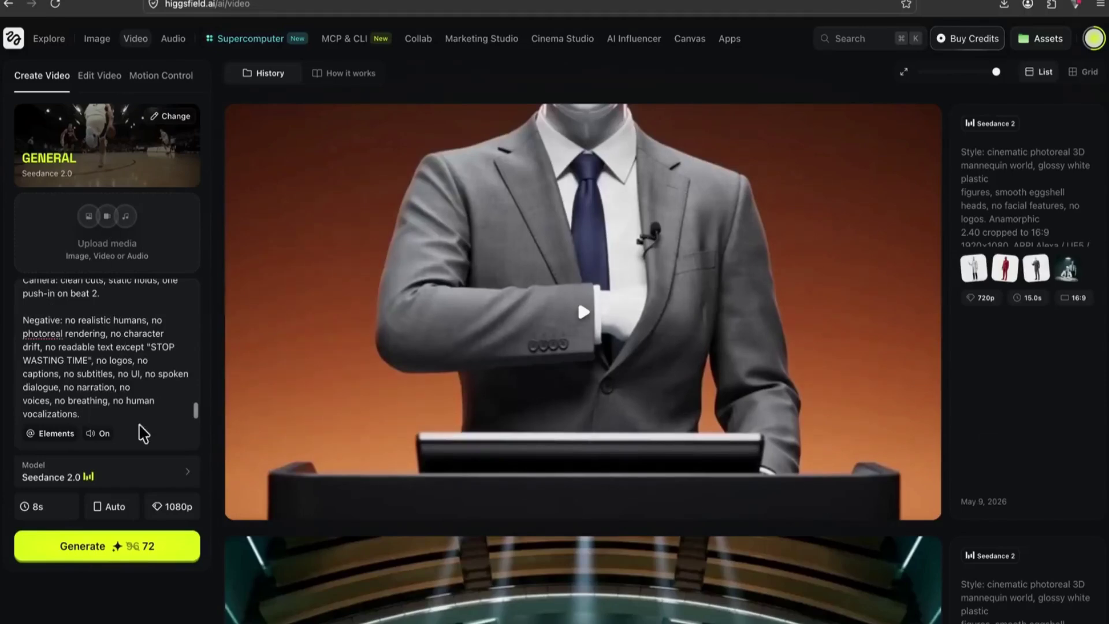
left_click(161, 476)
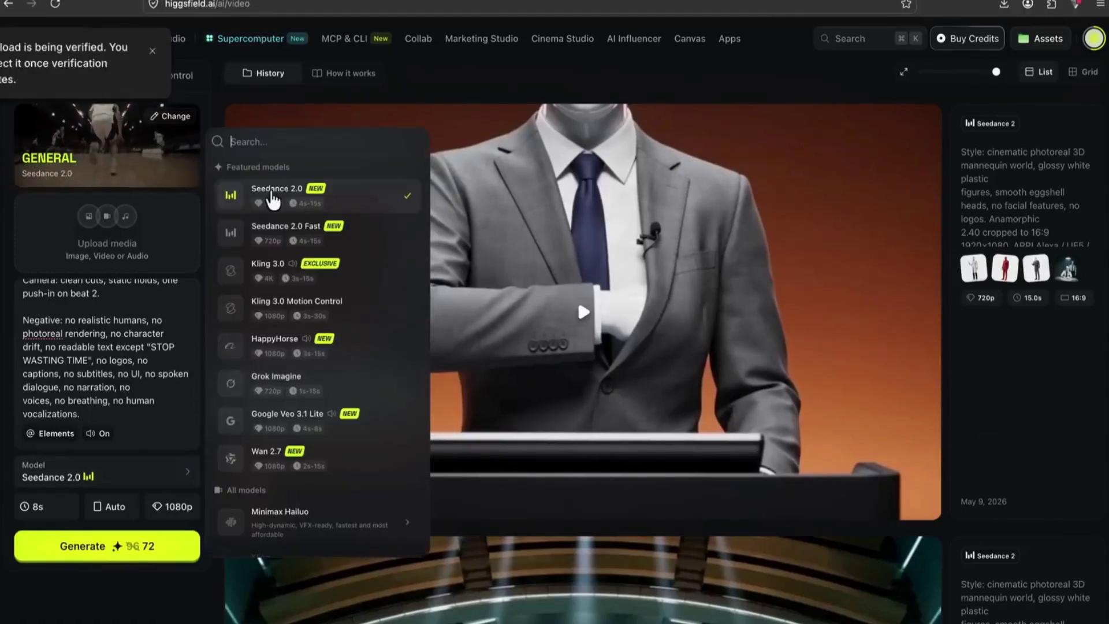
left_click(172, 506)
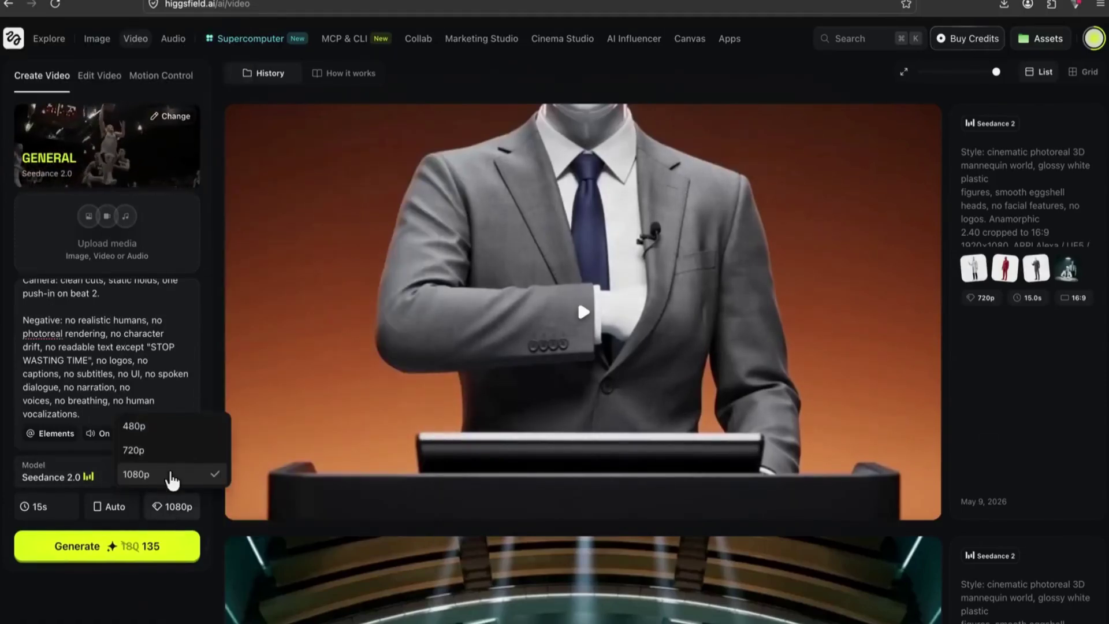
left_click(141, 449)
scroll(144, 378, "up", 8)
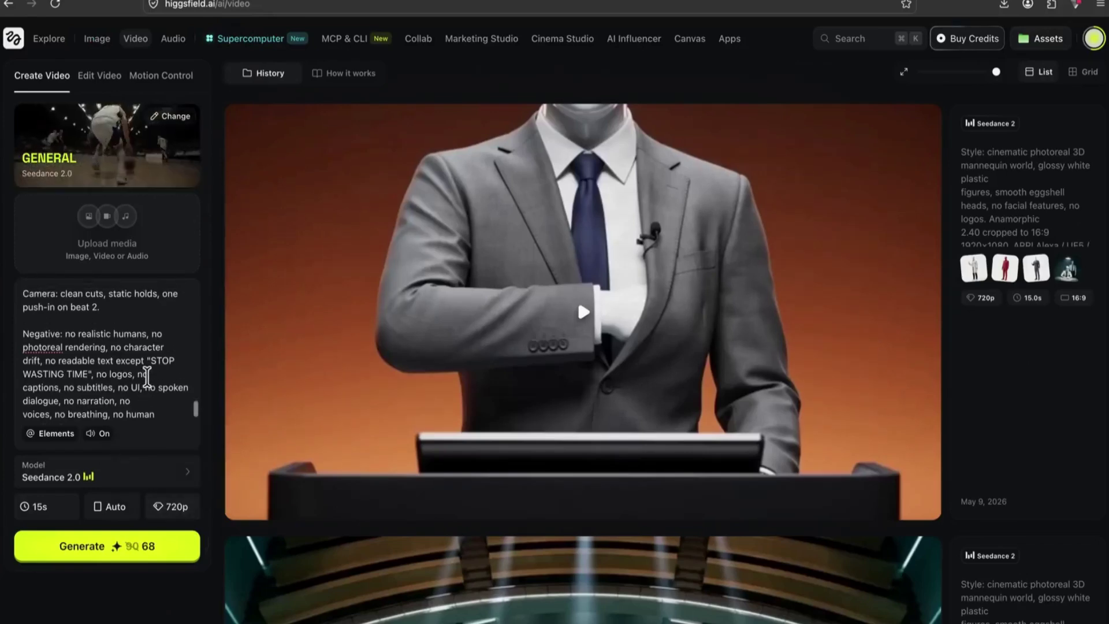
left_click(105, 549)
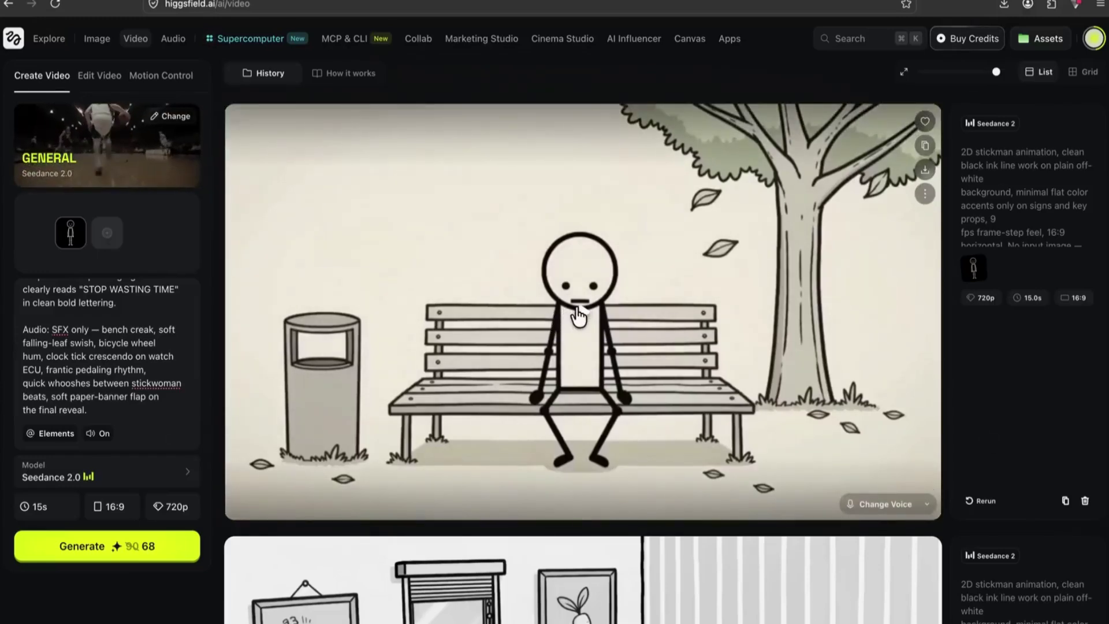
Play the generated park bench video in Higgsfield, and replay the Qwen stickman video from its start
left_click(578, 311)
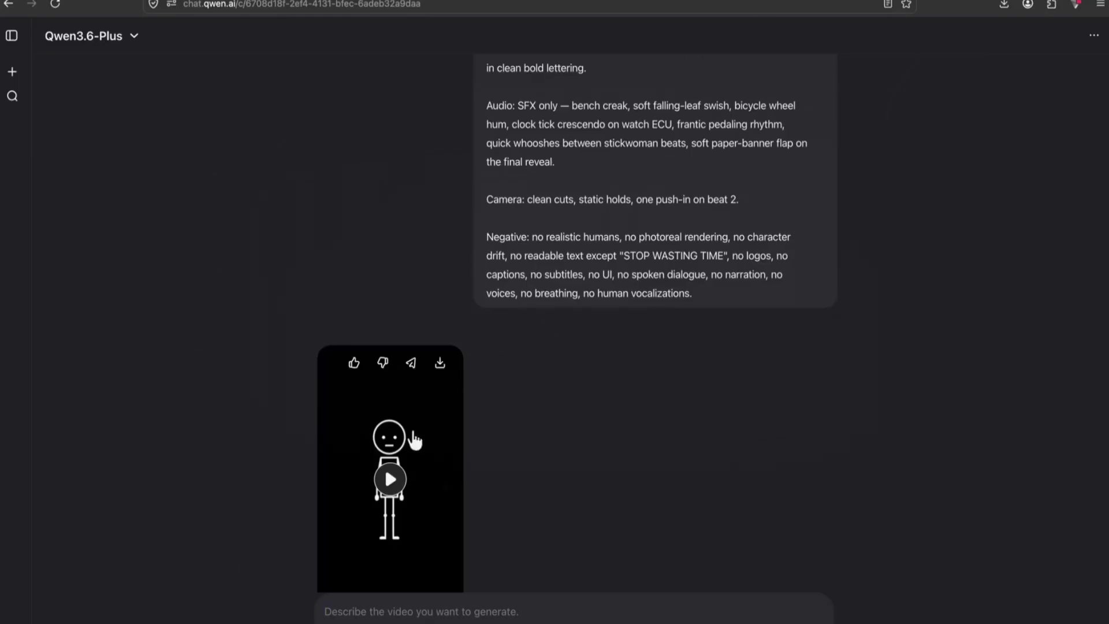
left_click(414, 440)
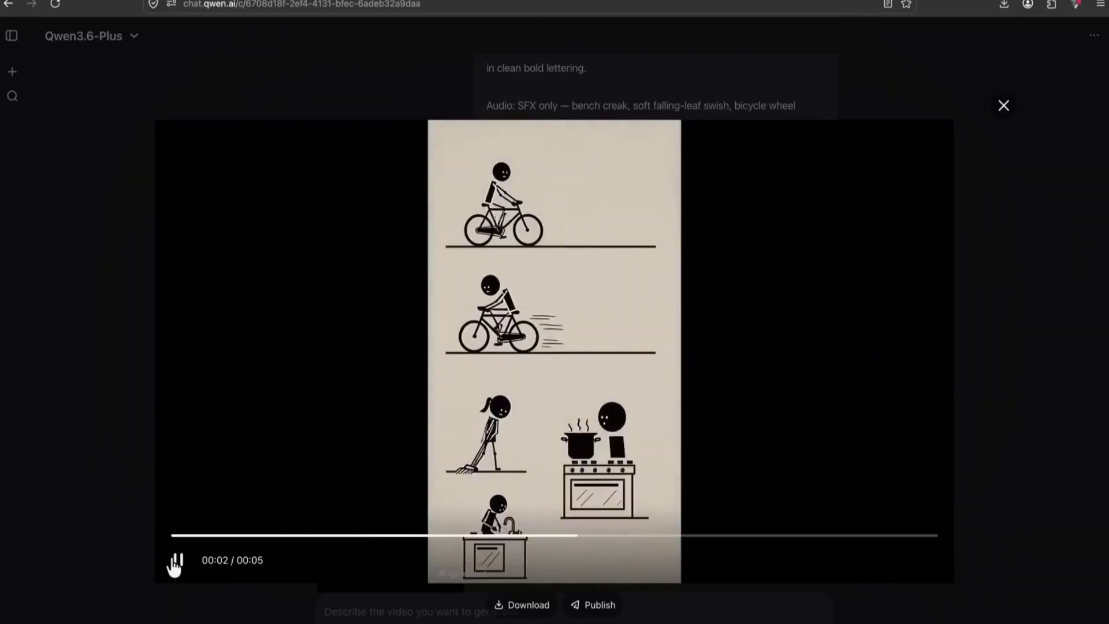
left_click(211, 537)
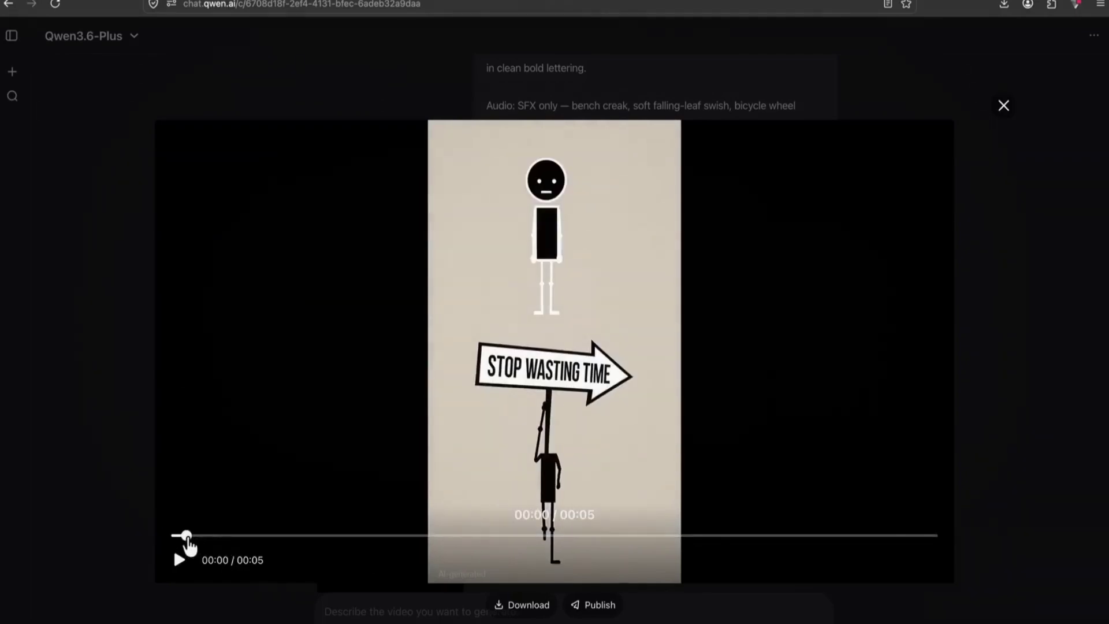
left_click(146, 535)
left_click(393, 467)
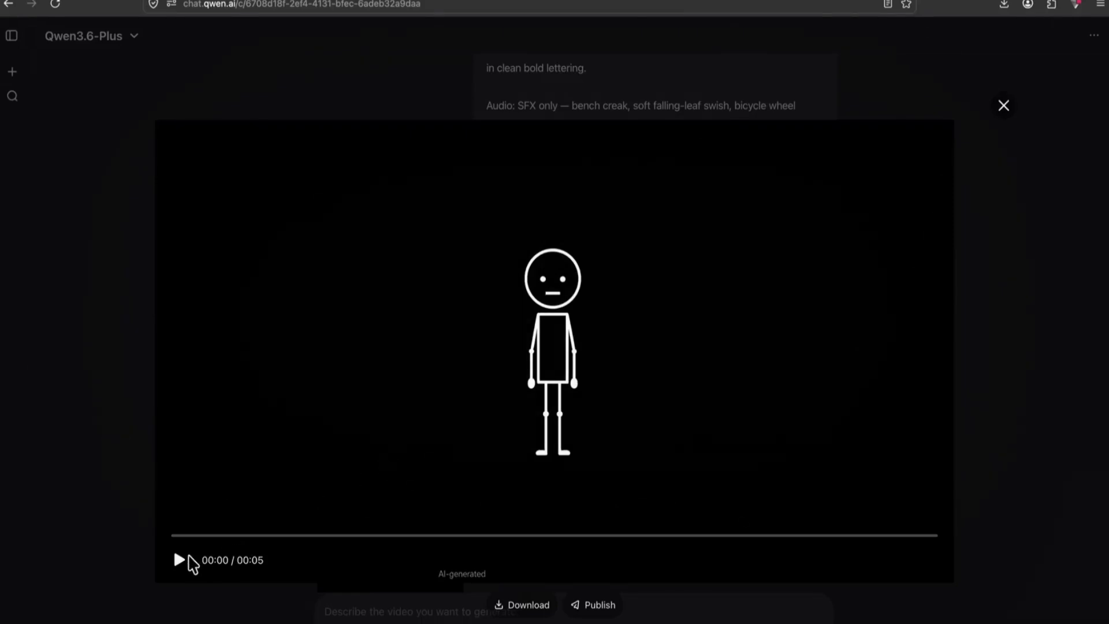
left_click(179, 561)
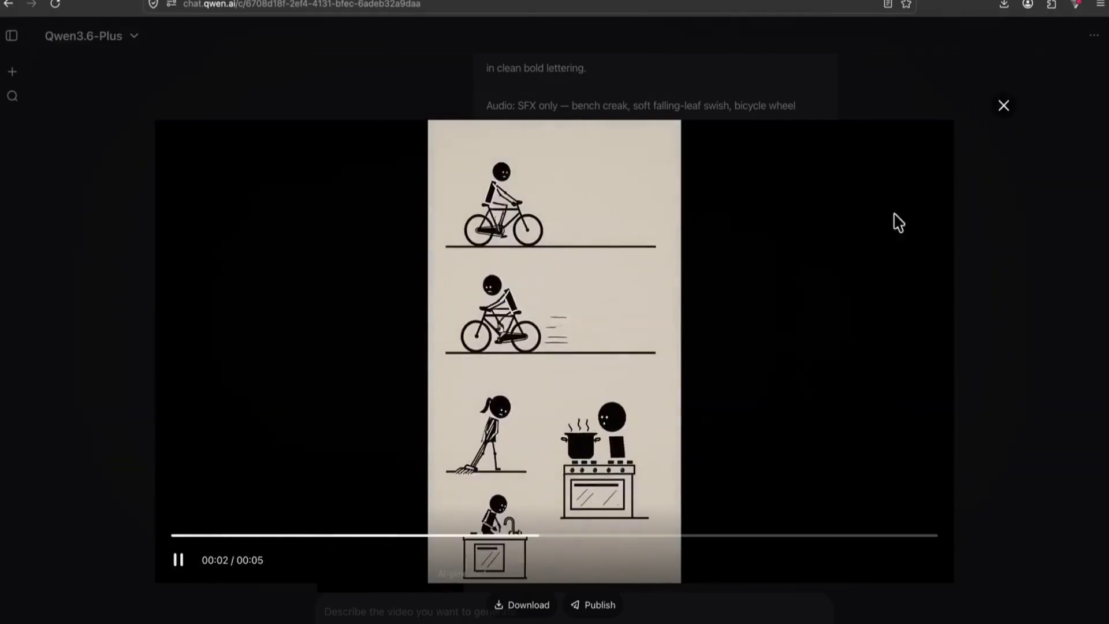
left_click(1005, 107)
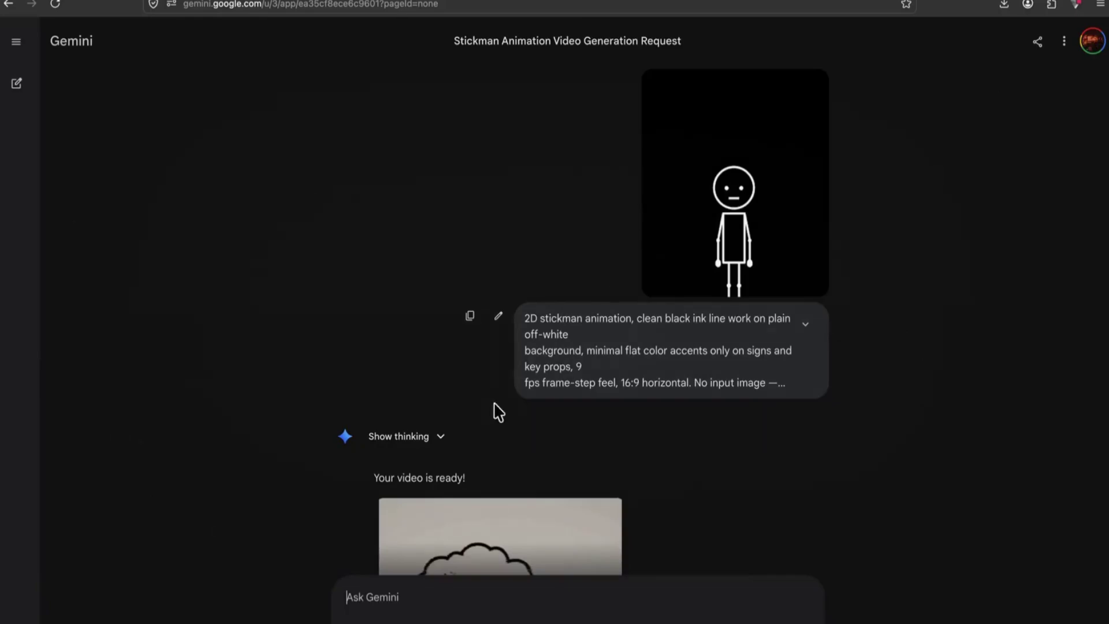
Review the stickman video generated in Gemini and play the "STOP WASTING TIME" clip in the Flow project
scroll(502, 398, "down", 5)
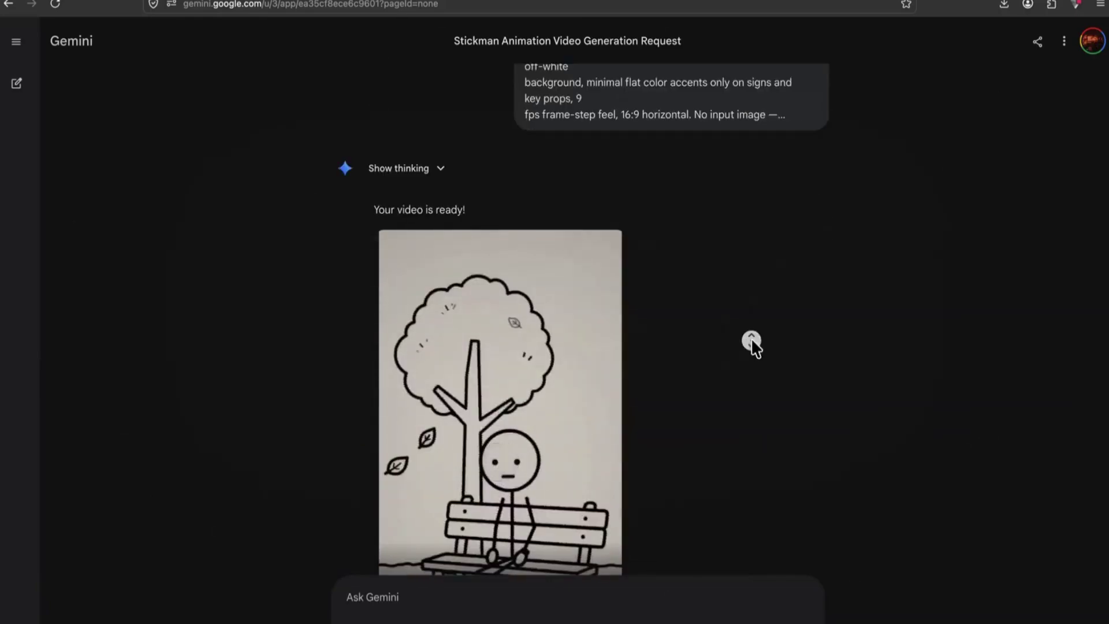
scroll(751, 358, "down", 3)
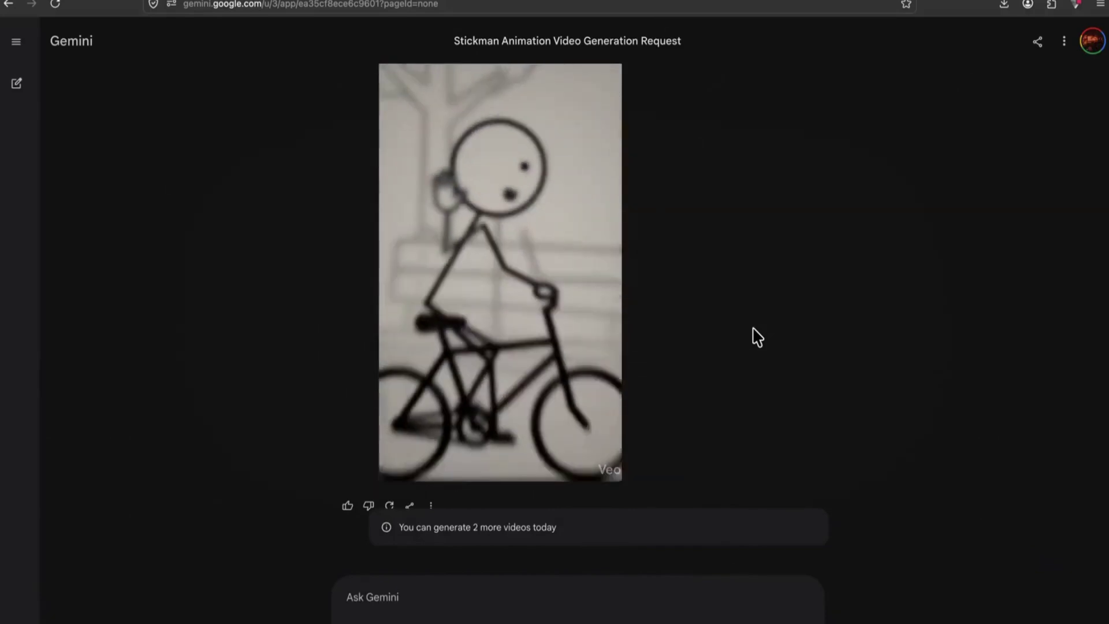
middle_click(753, 330)
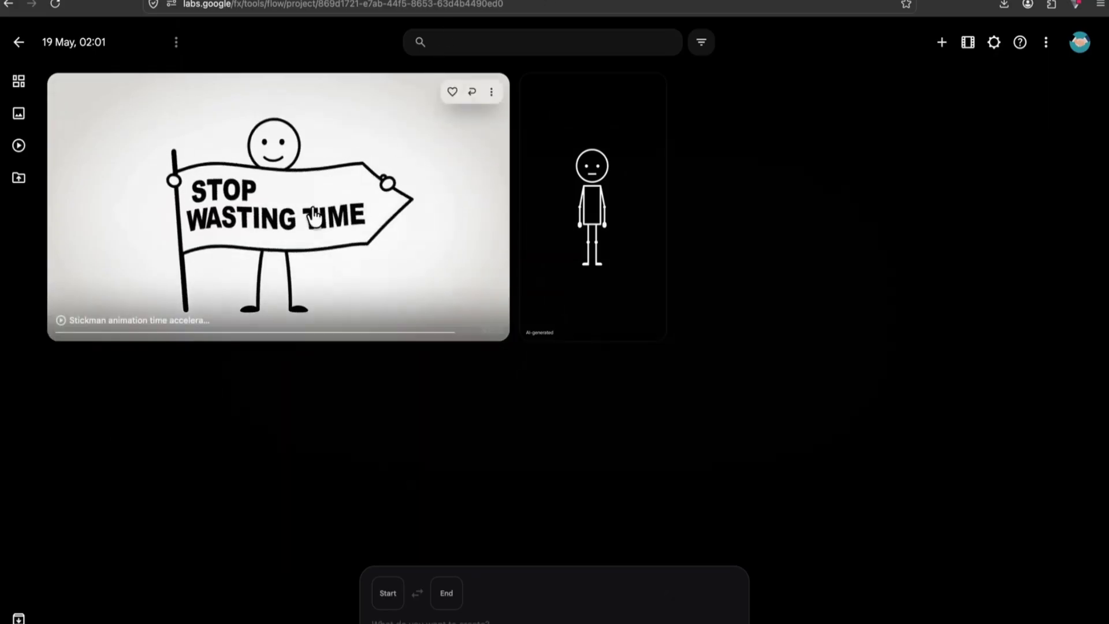
left_click(310, 216)
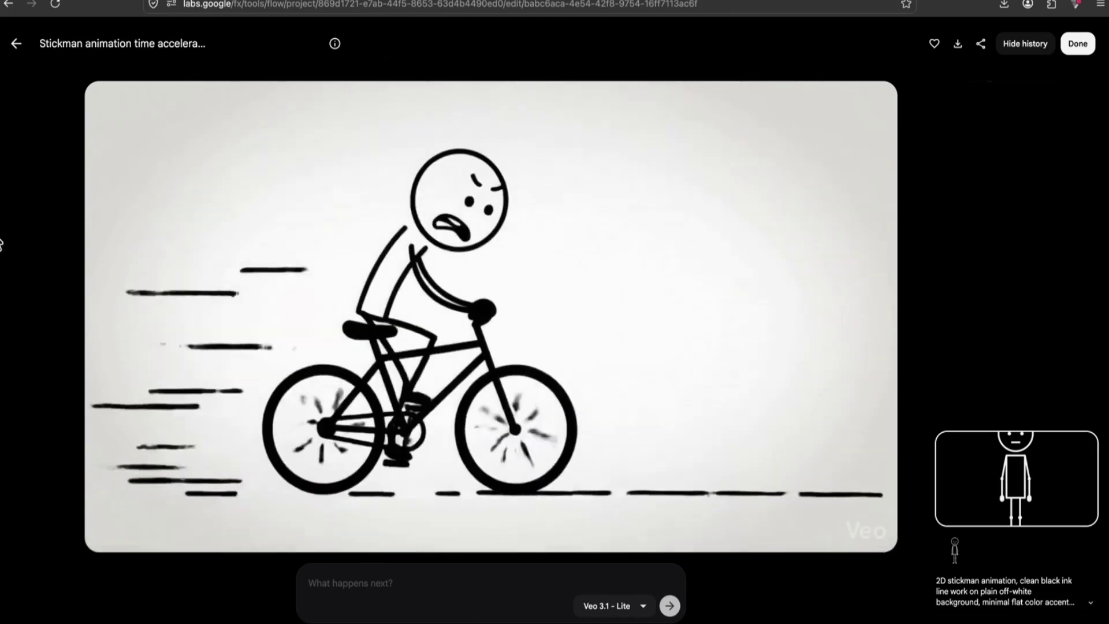
left_click(16, 44)
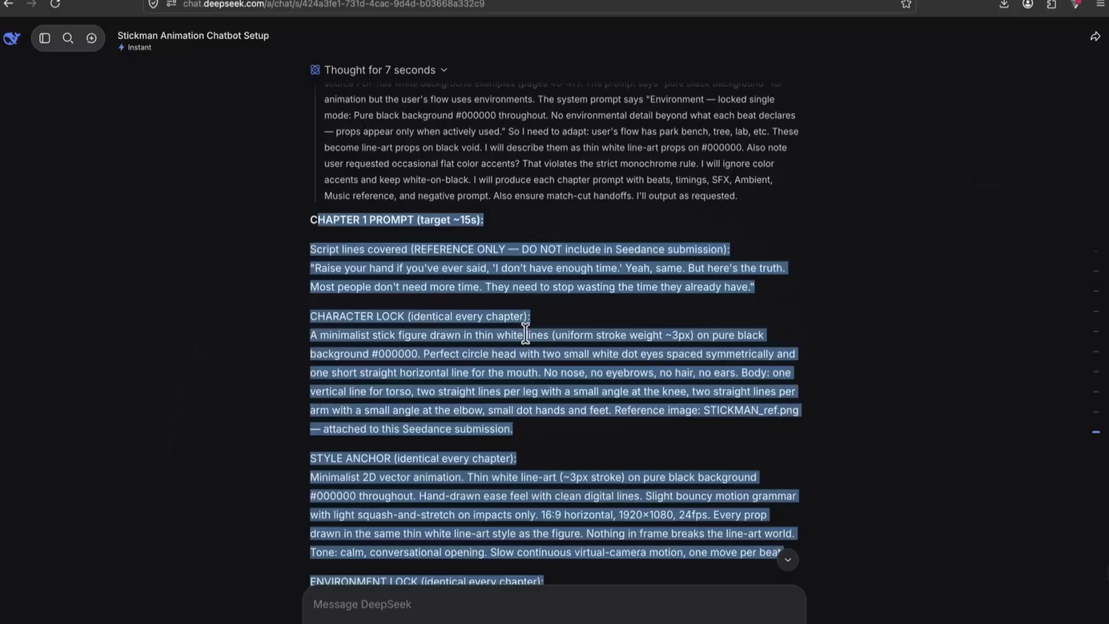
Find the Chapter 2 prompt below Chapter 1 in the DeepSeek chat and select its text
middle_click(660, 338)
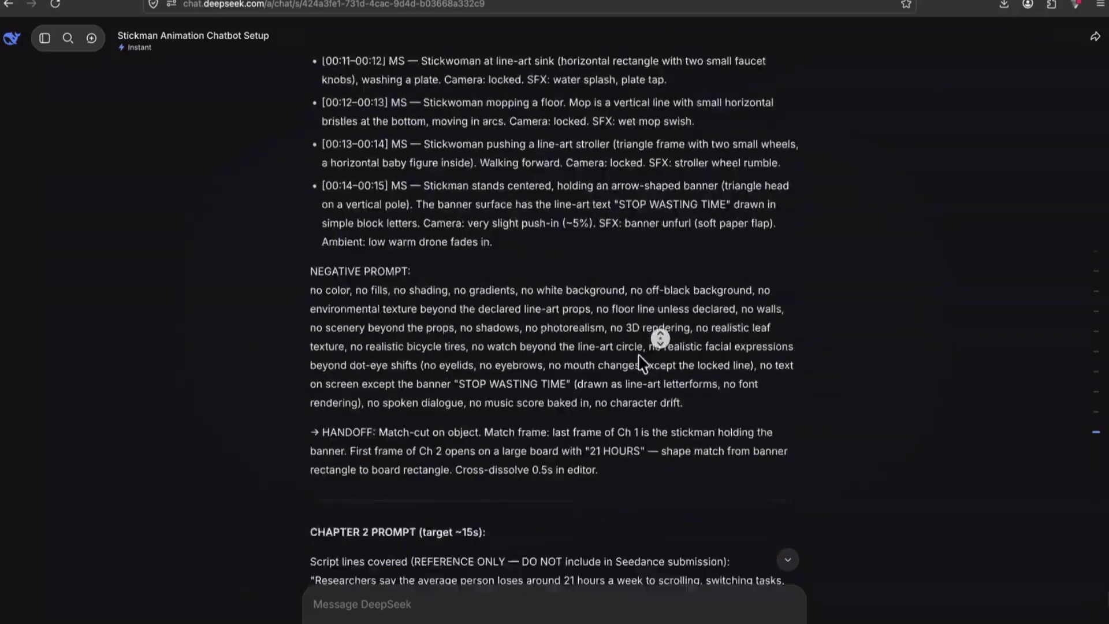
left_click_drag(589, 582, 419, 284)
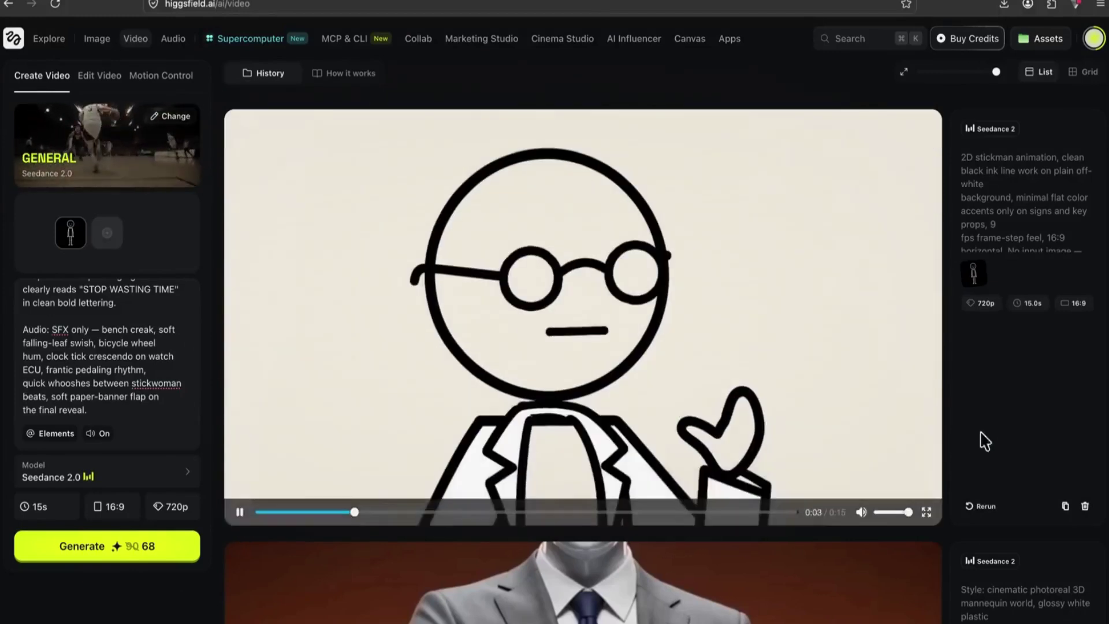
Pause the Chapter 2 video in Higgsfield and scrub through its closing "21 HOURS" phone shot
scroll(1015, 433, "up", 1)
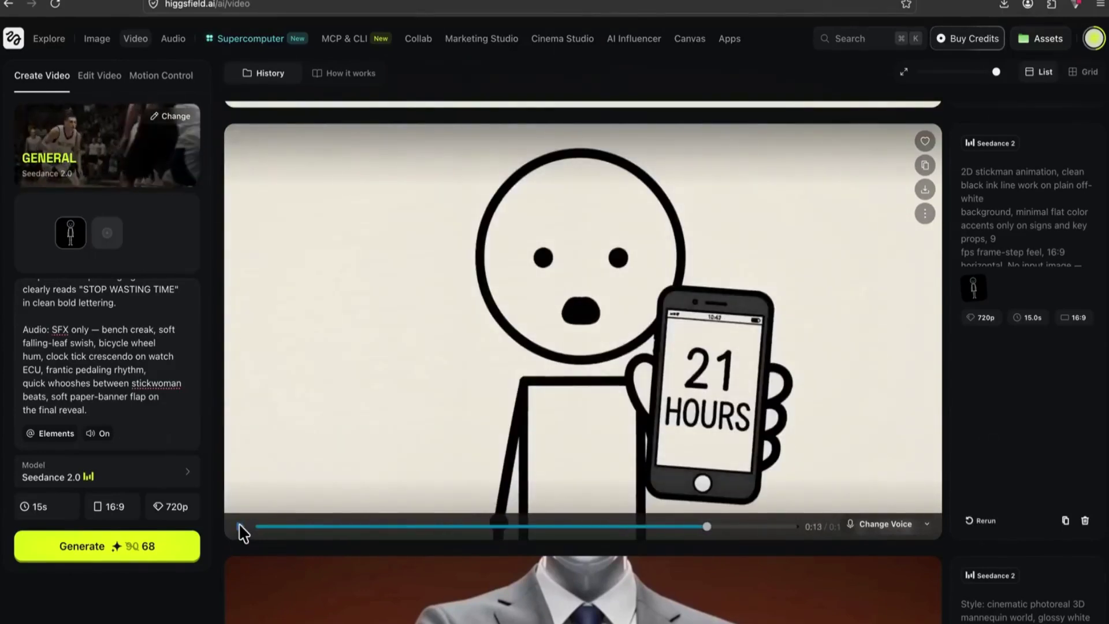
left_click(238, 523)
left_click(701, 526)
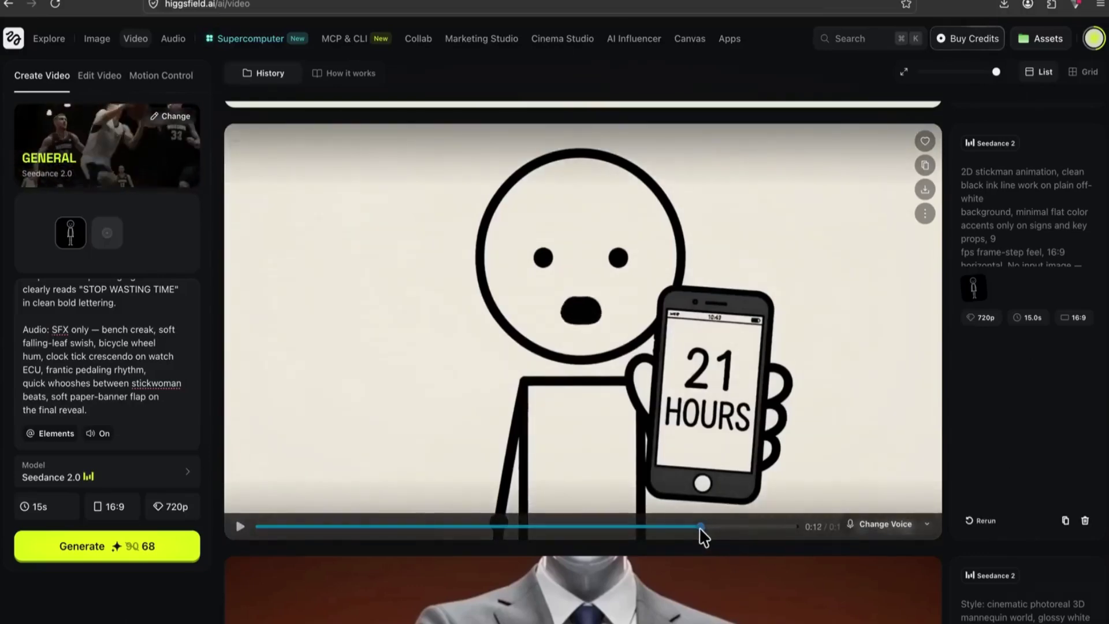
left_click_drag(701, 527, 725, 528)
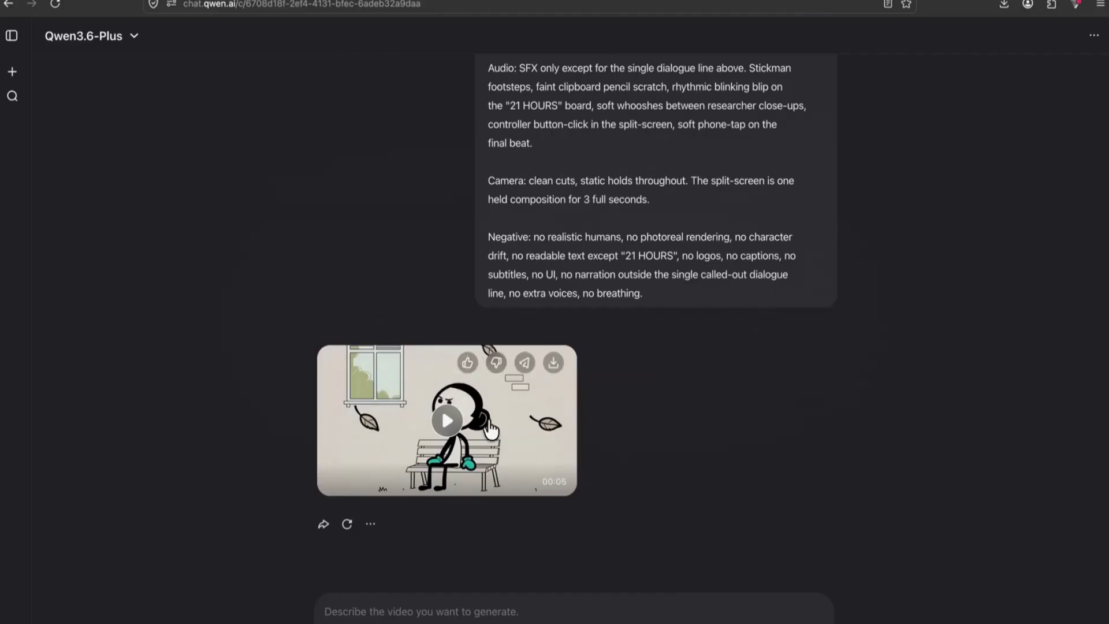
Open the video generated from the Chapter 2 prompt in Qwen and play it
left_click(441, 407)
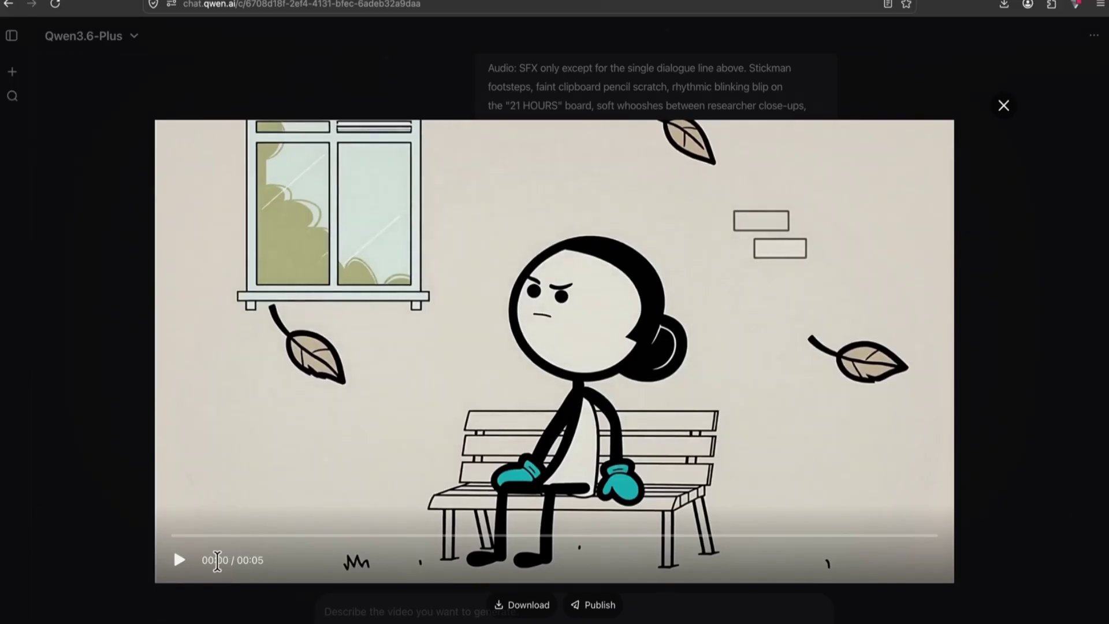
left_click(180, 563)
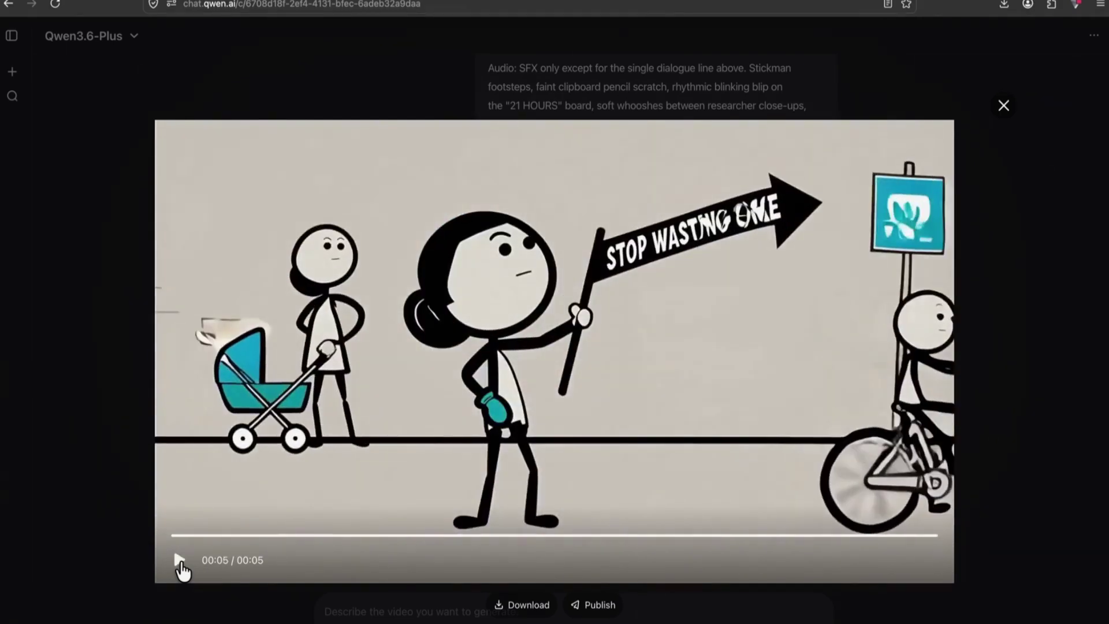
Rewind the "STOP WASTING TIME" video in Qwen to its opening bench shot and scrub through the beginning
left_click(189, 536)
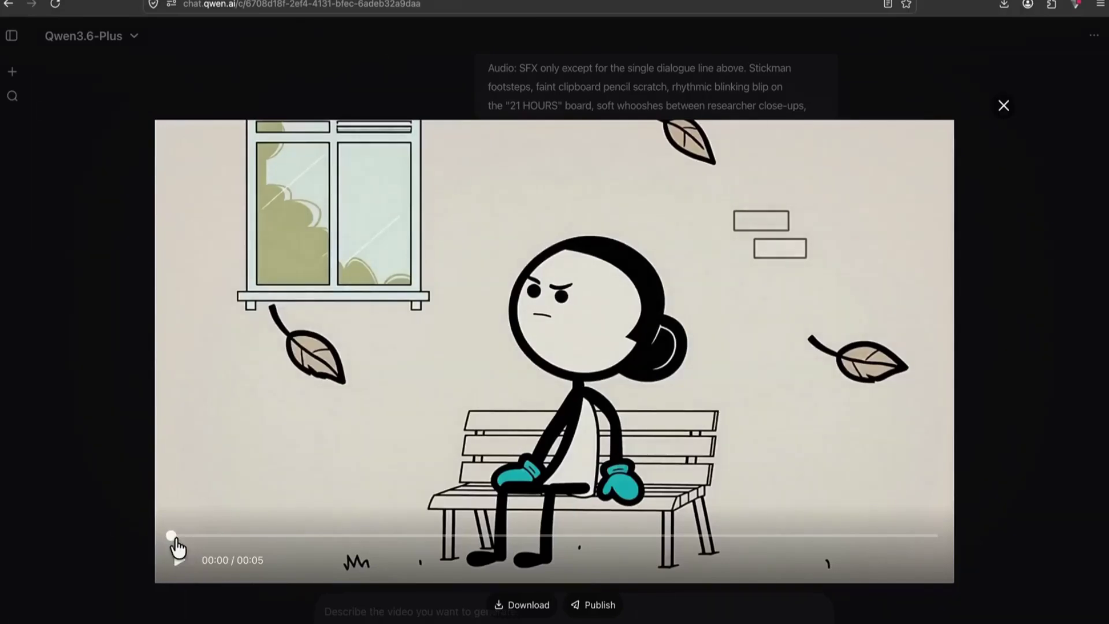
left_click(186, 536)
left_click_drag(211, 550, 280, 544)
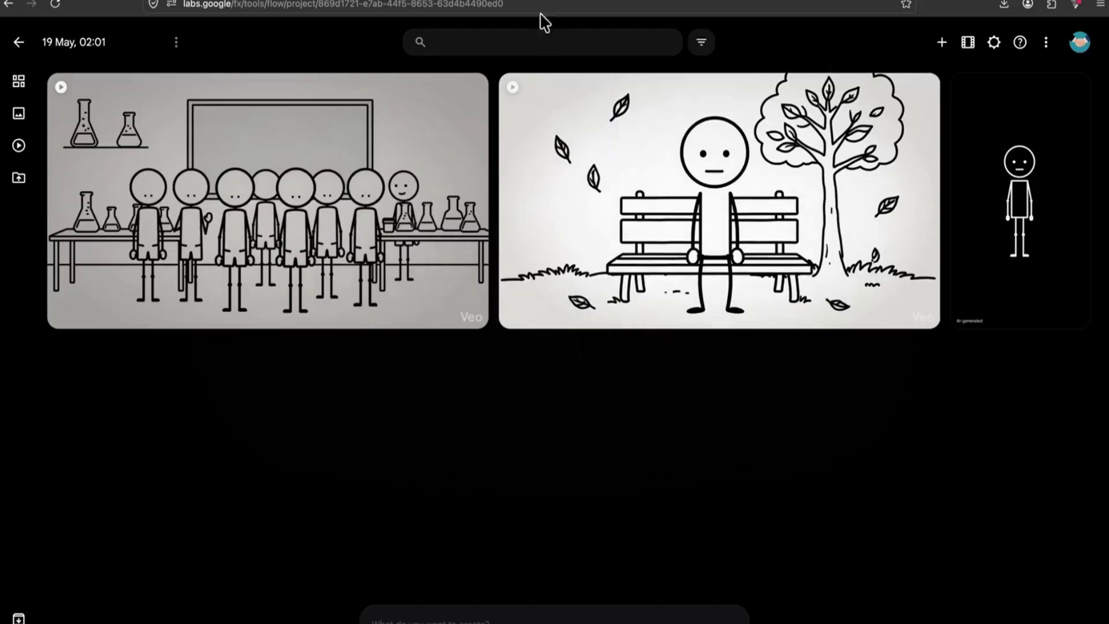
Switch to the Flow project, view the "Stickman holding phone speaks" video, and return to the project overview
left_click(365, 226)
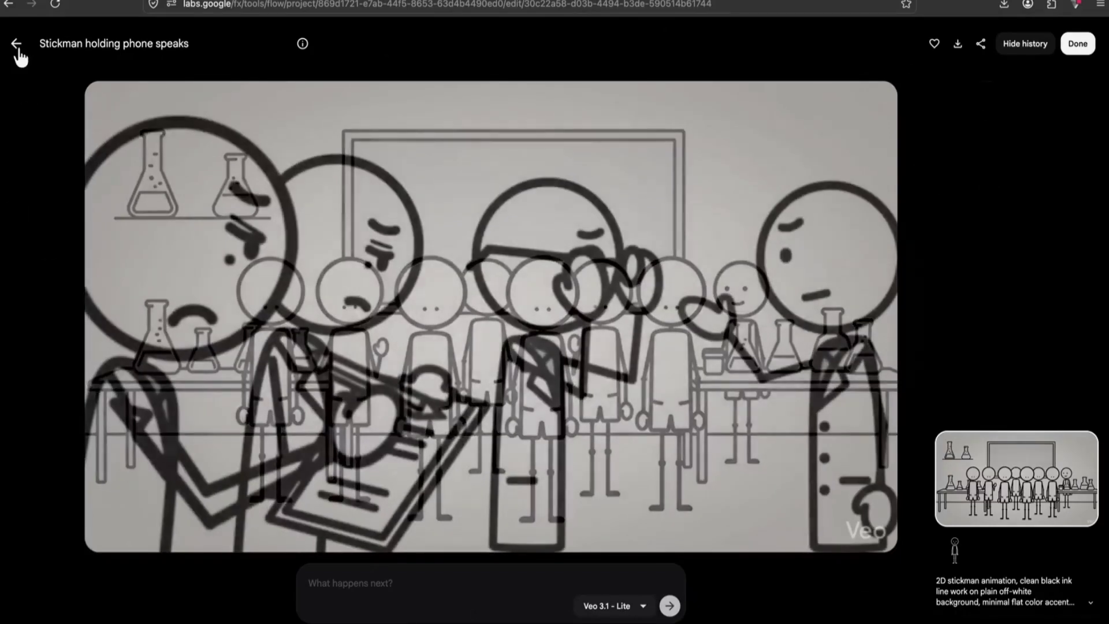
left_click(19, 49)
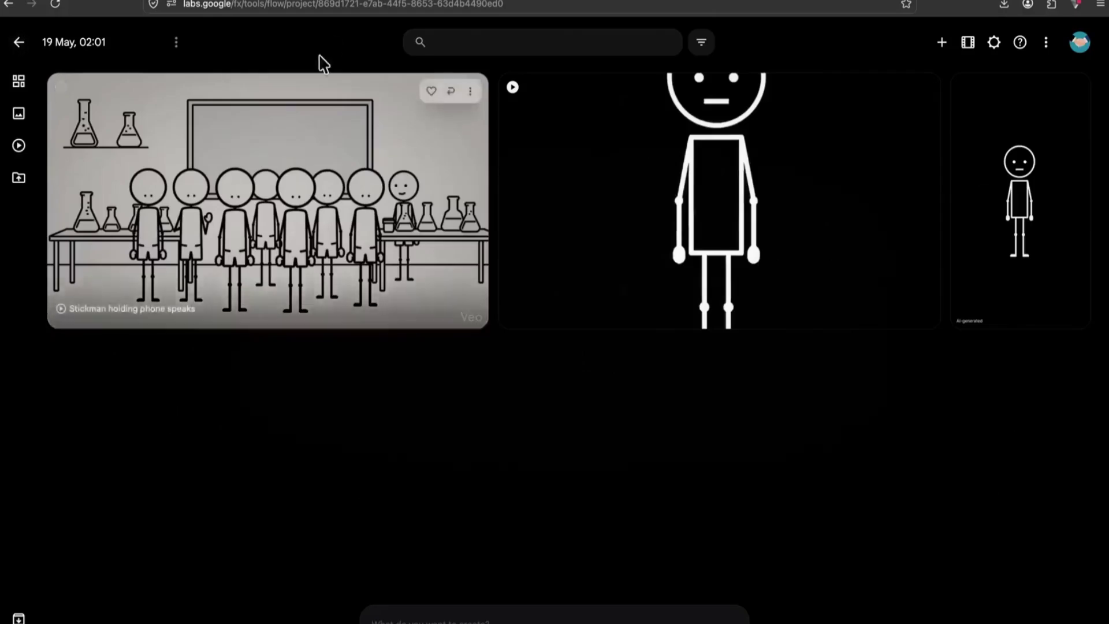
left_click(395, 0)
Switch to the YouTube channel, open YouTube Studio's Audio library from there, and dismiss the terms notice
left_click(897, 376)
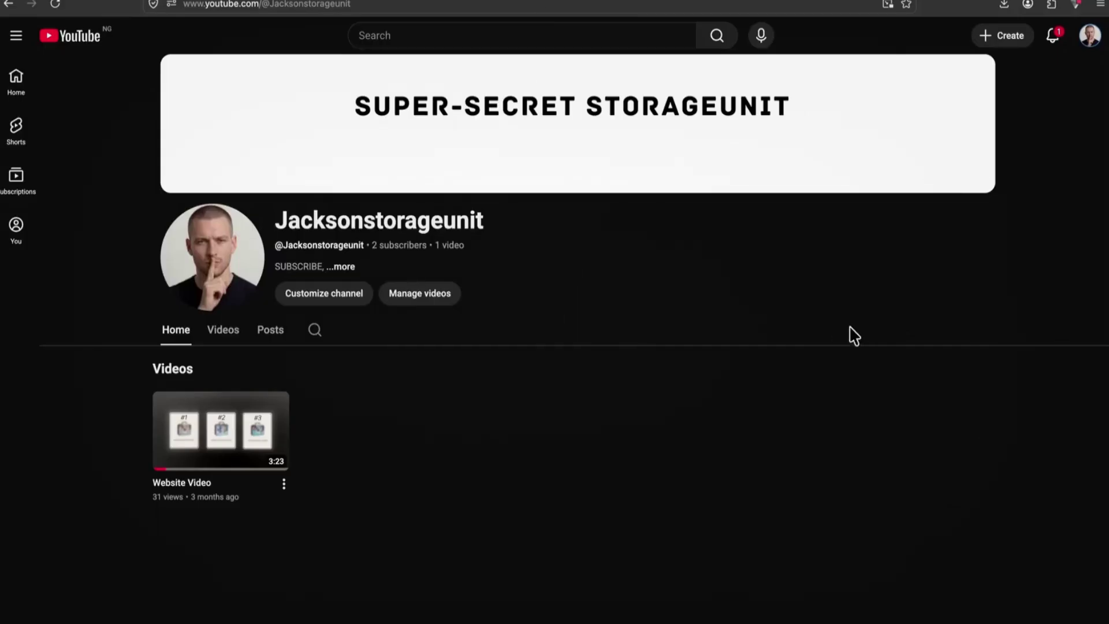
left_click(1093, 44)
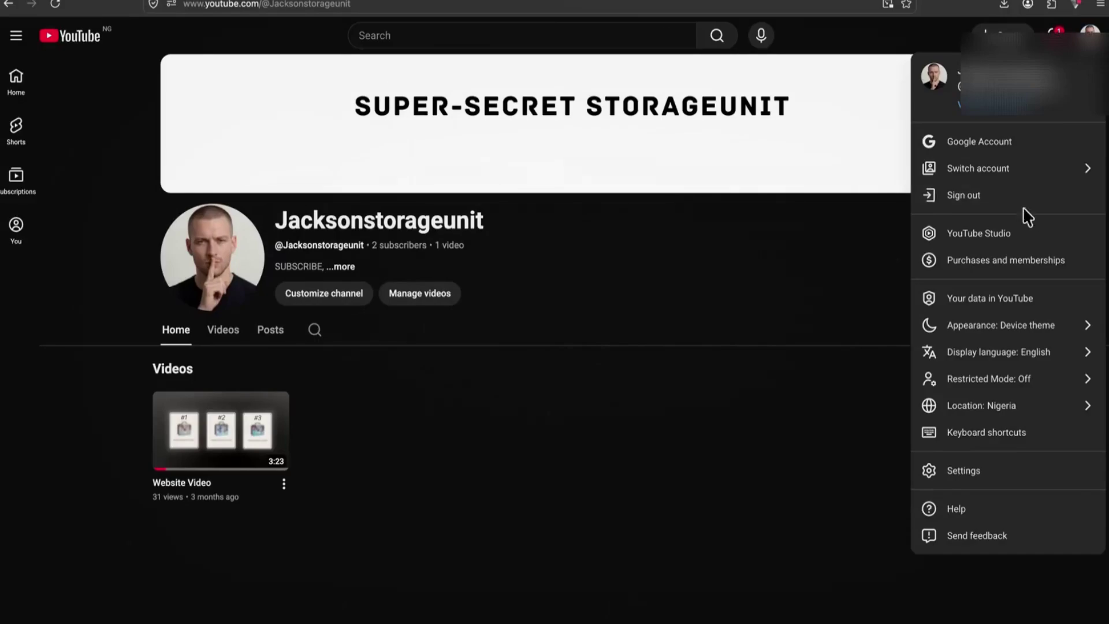
left_click(1026, 231)
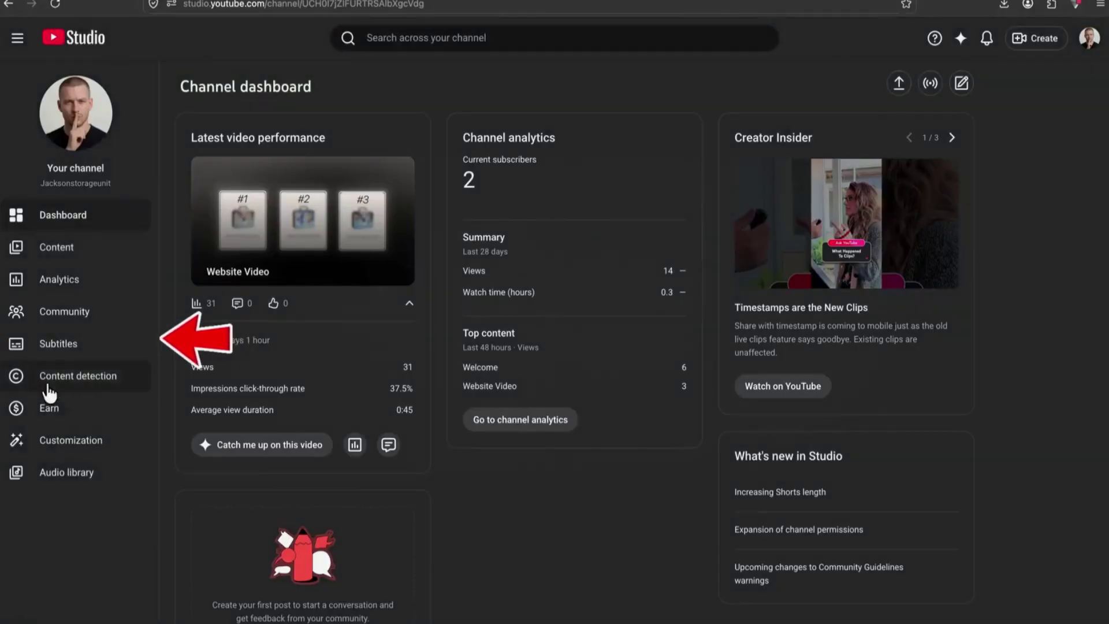
left_click(61, 480)
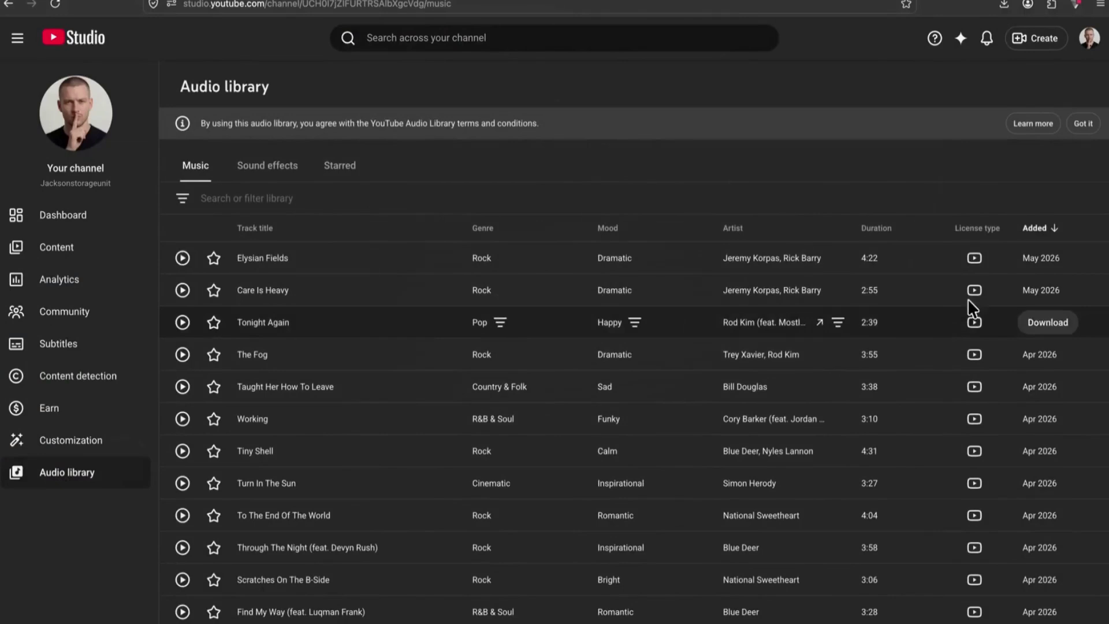
left_click(1086, 125)
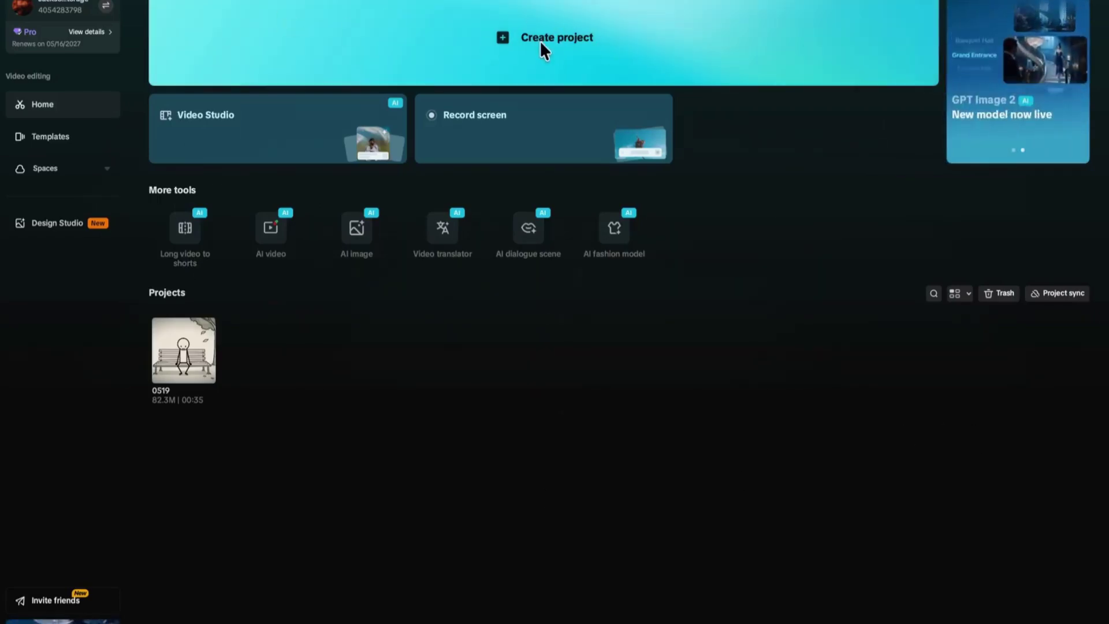
Switch to CapCut, create a new project, import the VO STICKY folder from Downloads, and open it
left_click(539, 40)
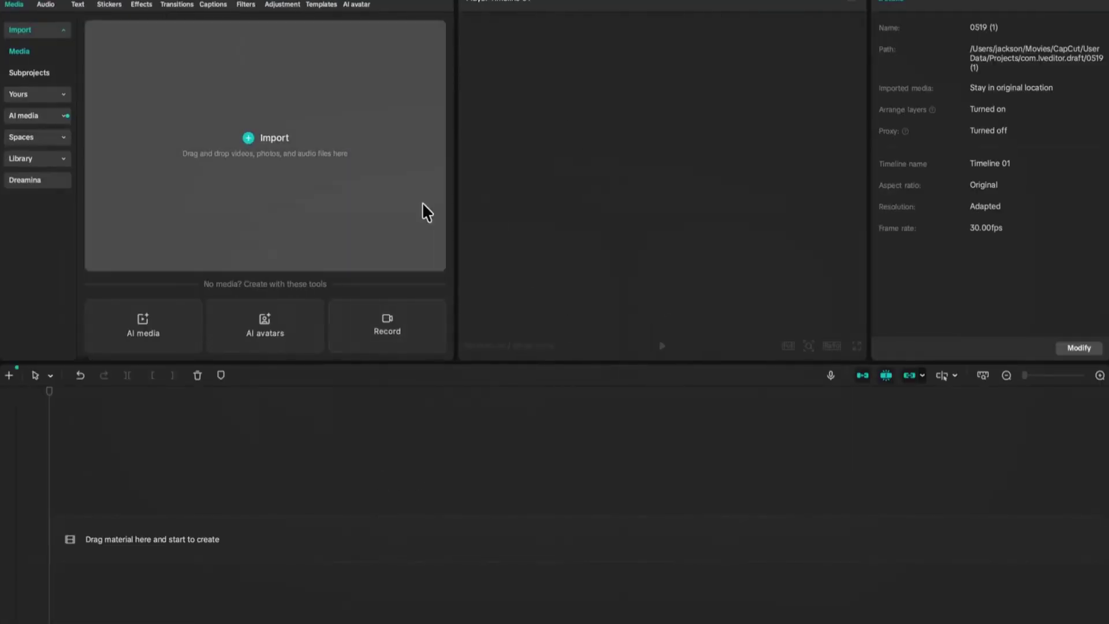
left_click(324, 137)
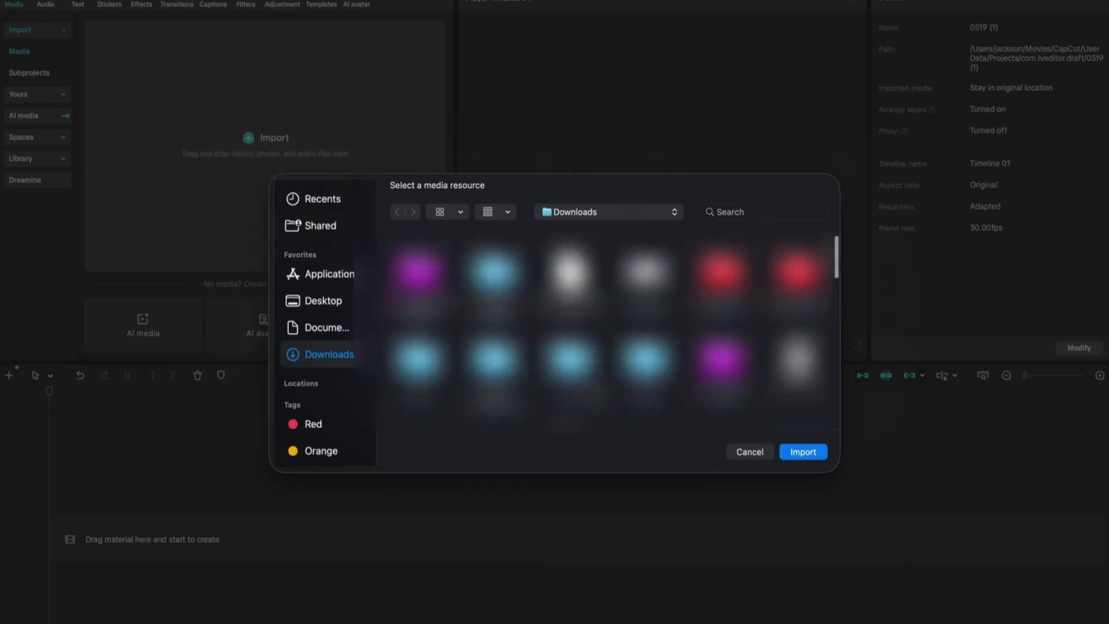
scroll(612, 332, "down", 5)
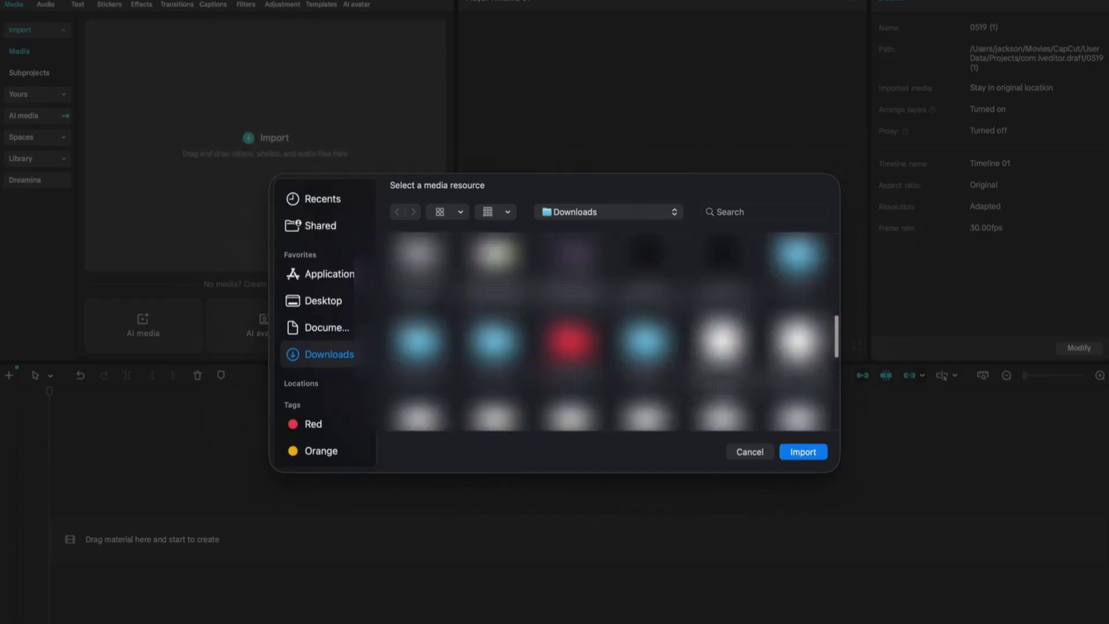
scroll(612, 332, "down", 10)
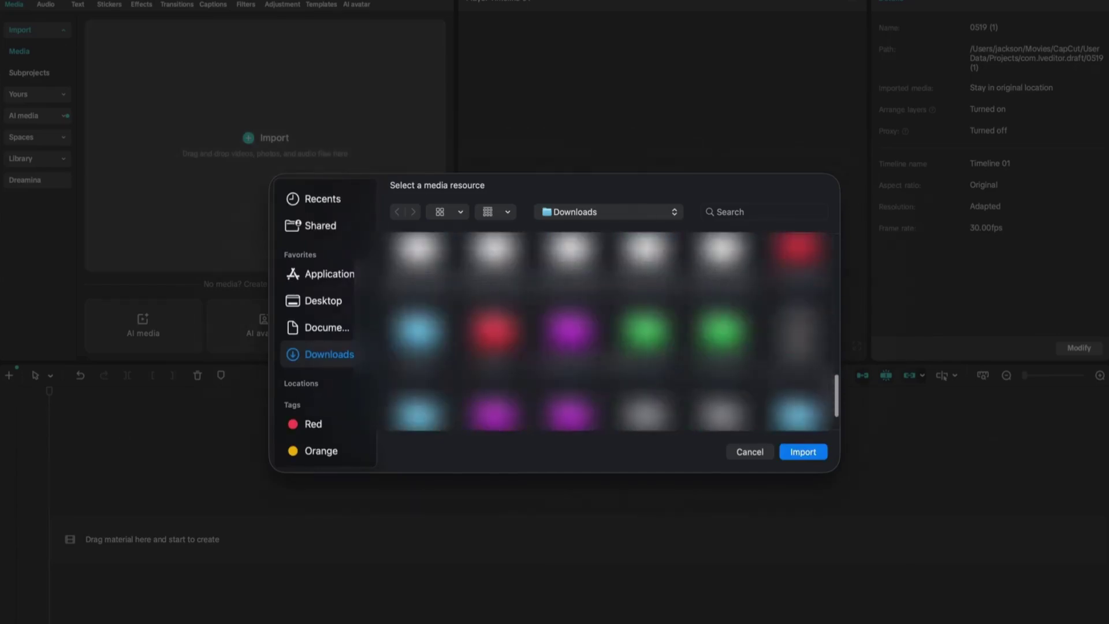
scroll(612, 332, "down", 3)
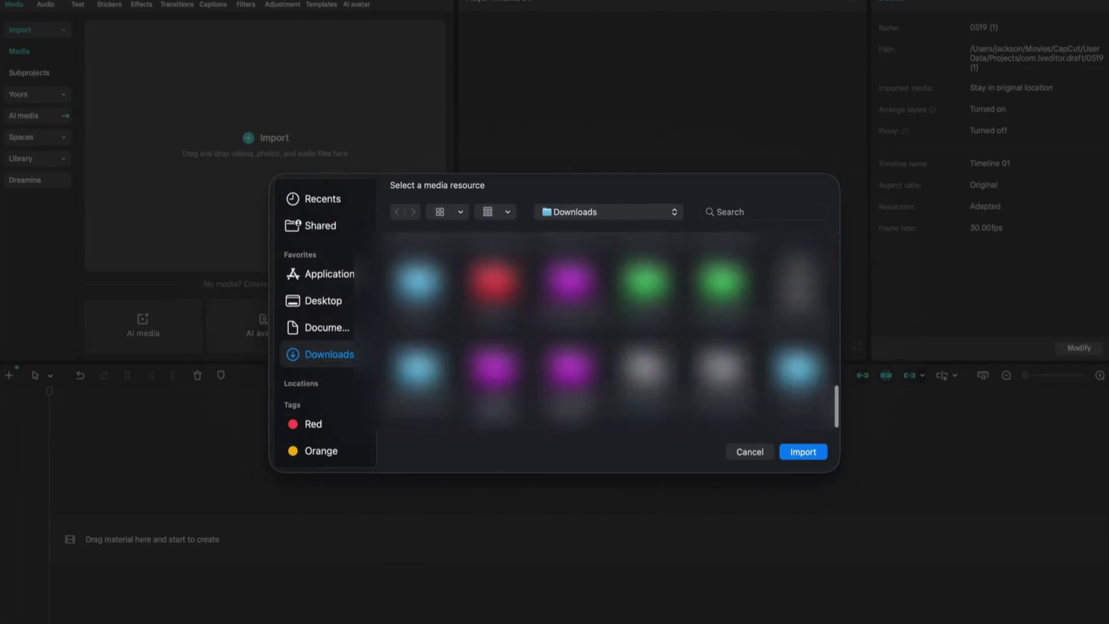
left_click(798, 455)
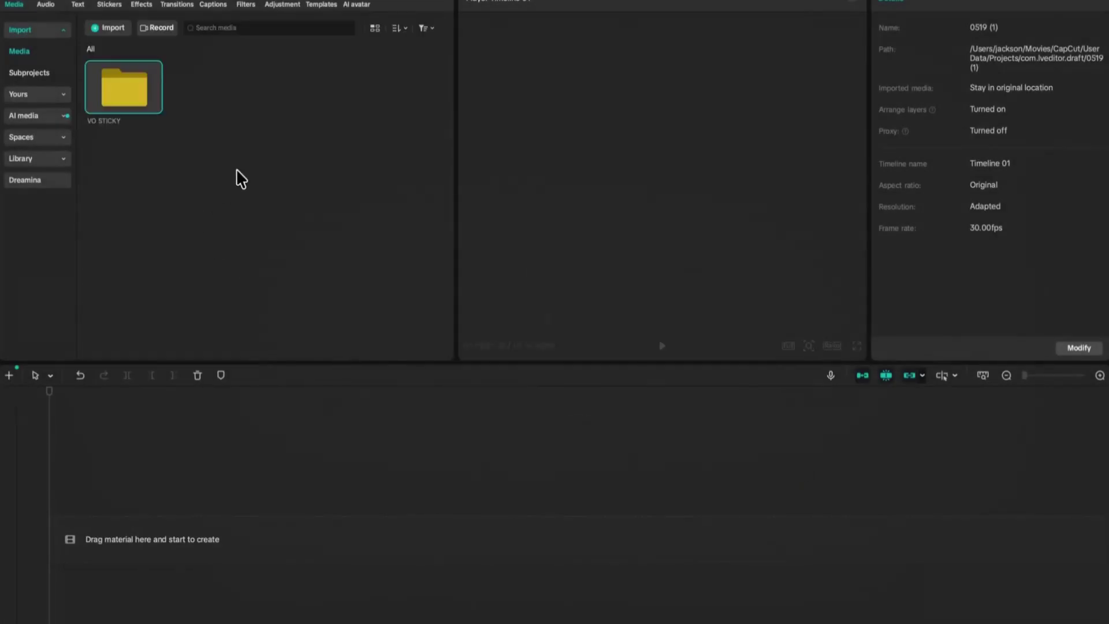
double_click(117, 91)
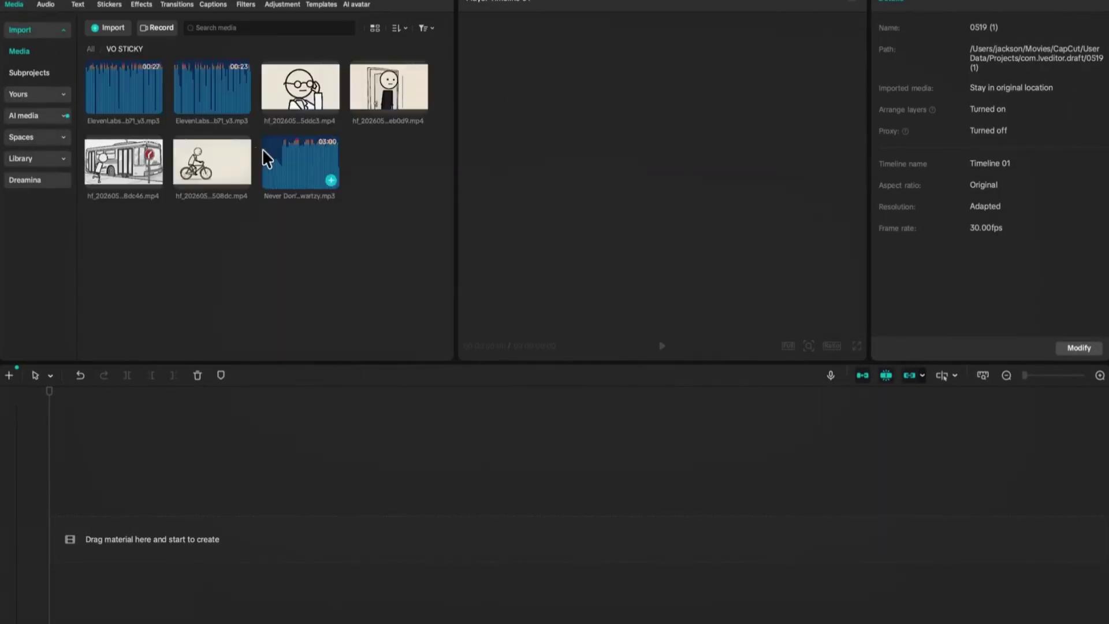
Place the Never Don't Stop track shortened to about 2:03, with volume -17.2 dB, 3.0 s fade in and 2.8 s fade out
left_click_drag(289, 164, 184, 537)
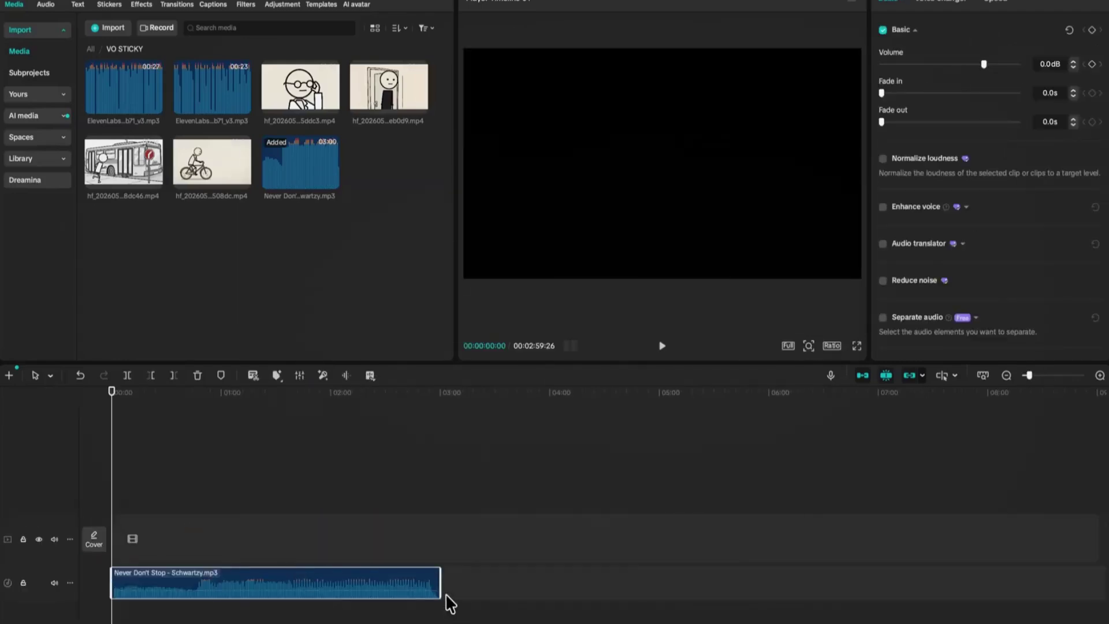
left_click_drag(441, 583, 338, 599)
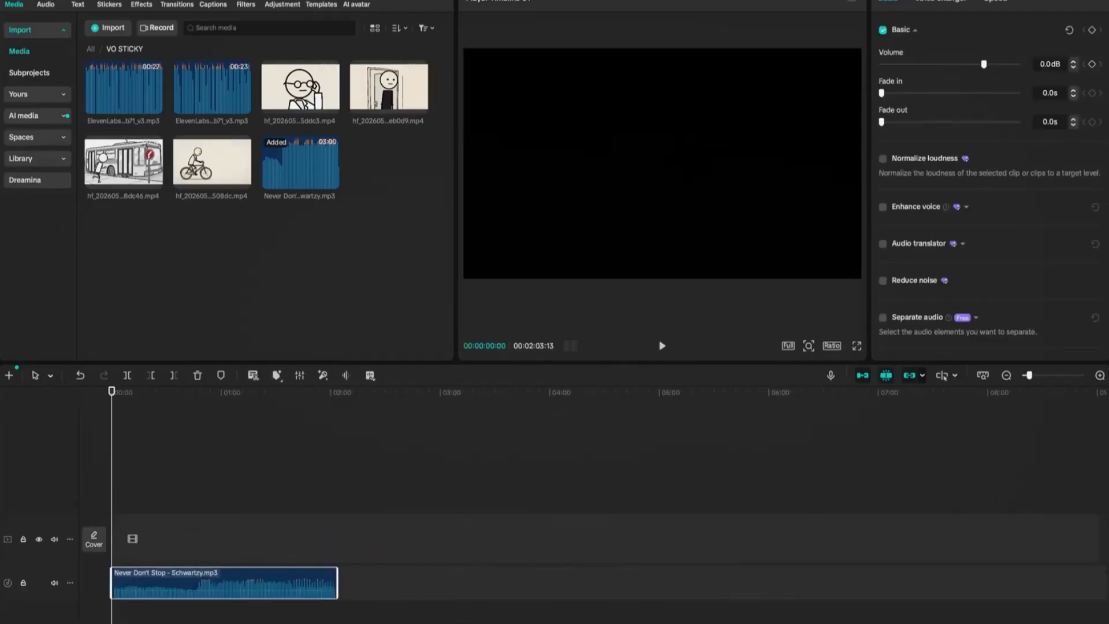
left_click_drag(984, 65, 954, 64)
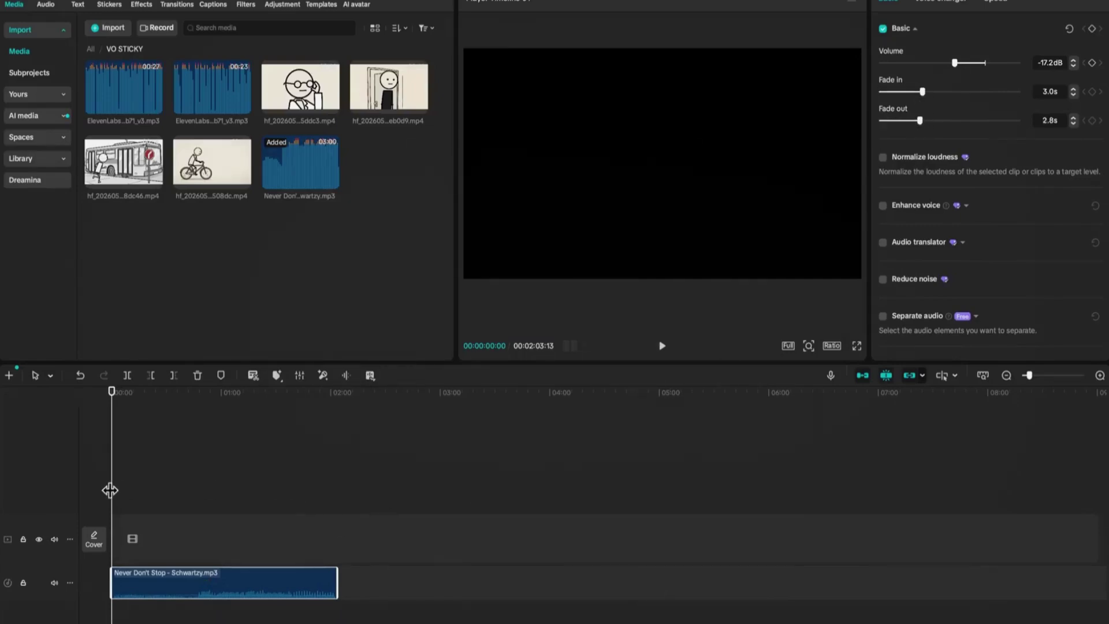
left_click_drag(114, 489, 103, 514)
Place the two ElevenLabs voiceovers end to end above the music, beginning at the start of the timeline
left_click_drag(119, 114, 151, 575)
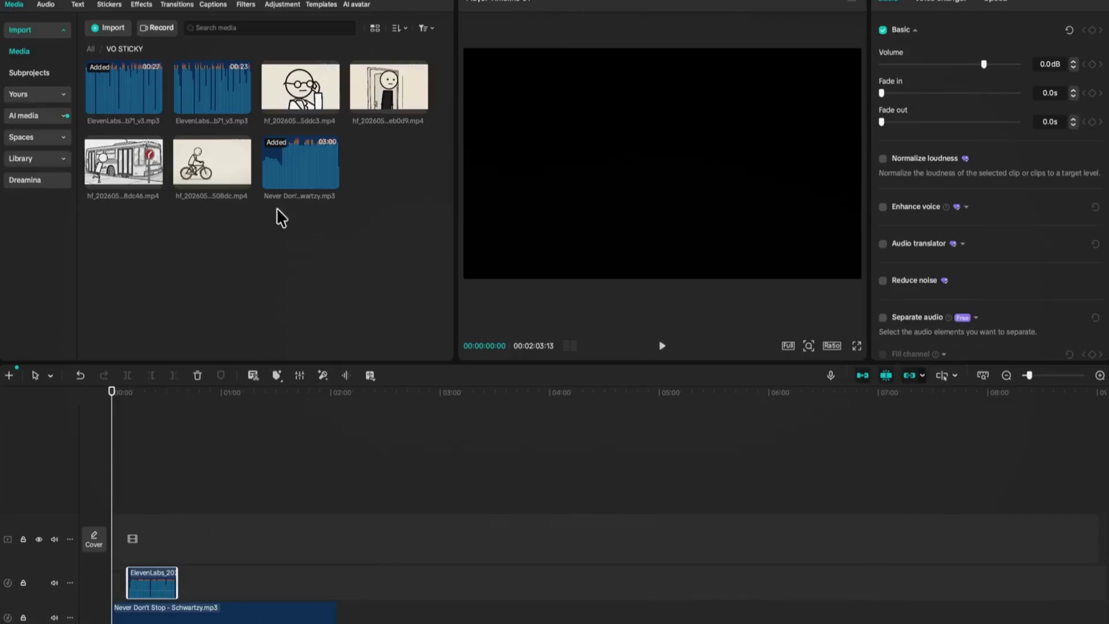
left_click_drag(208, 81, 151, 583)
left_click(162, 584)
left_click_drag(222, 592, 192, 592)
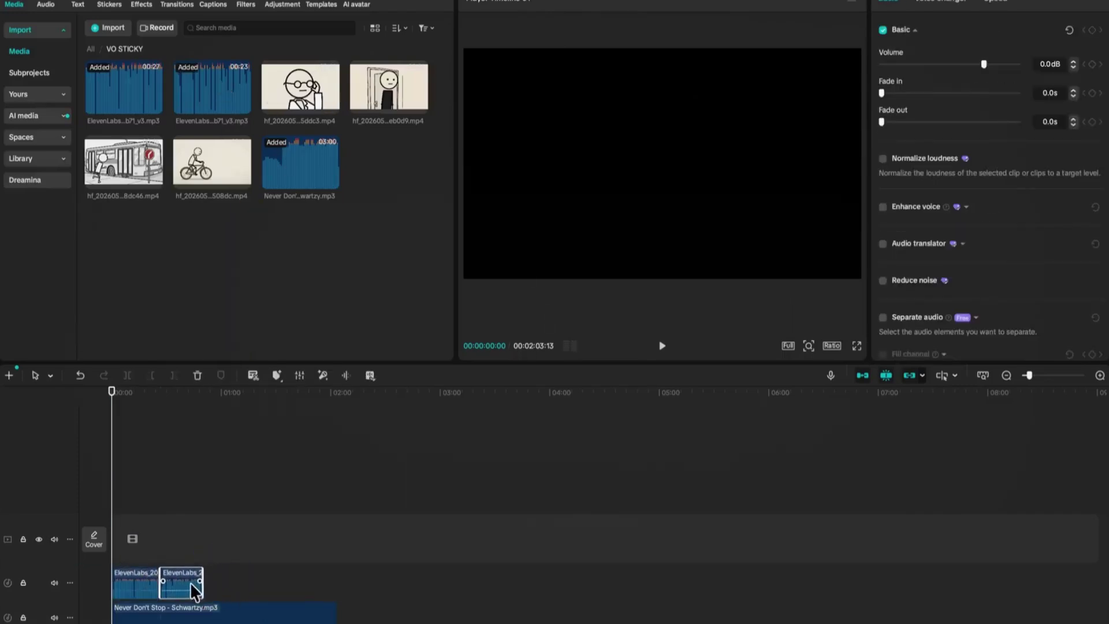
Shorten the Never Don't Stop music to about 52 seconds, just past the end of the second voiceover
left_click(242, 617)
left_click_drag(338, 616, 206, 615)
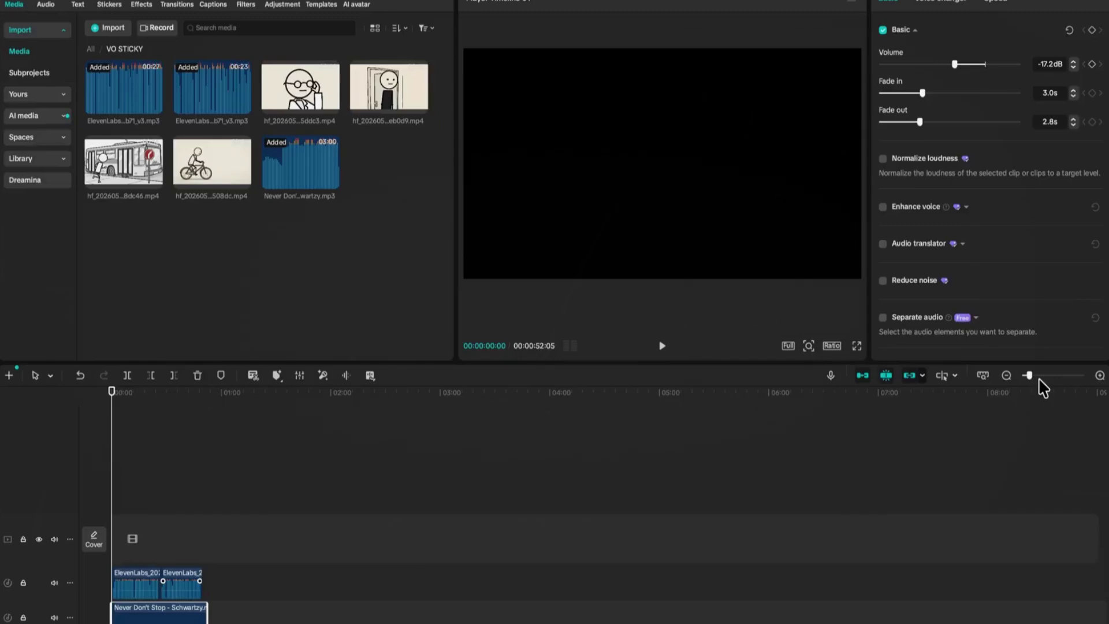
left_click_drag(1030, 376, 1034, 376)
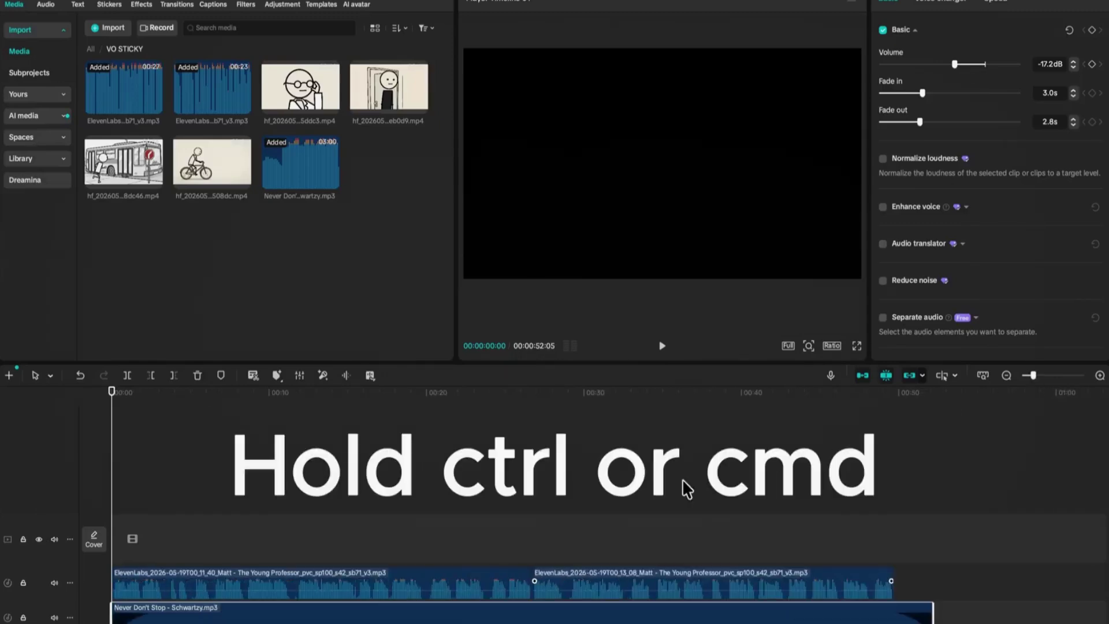
Select both ElevenLabs voiceover clips without the music and raise their volume to 7.5 dB
left_click(485, 589, "ctrl")
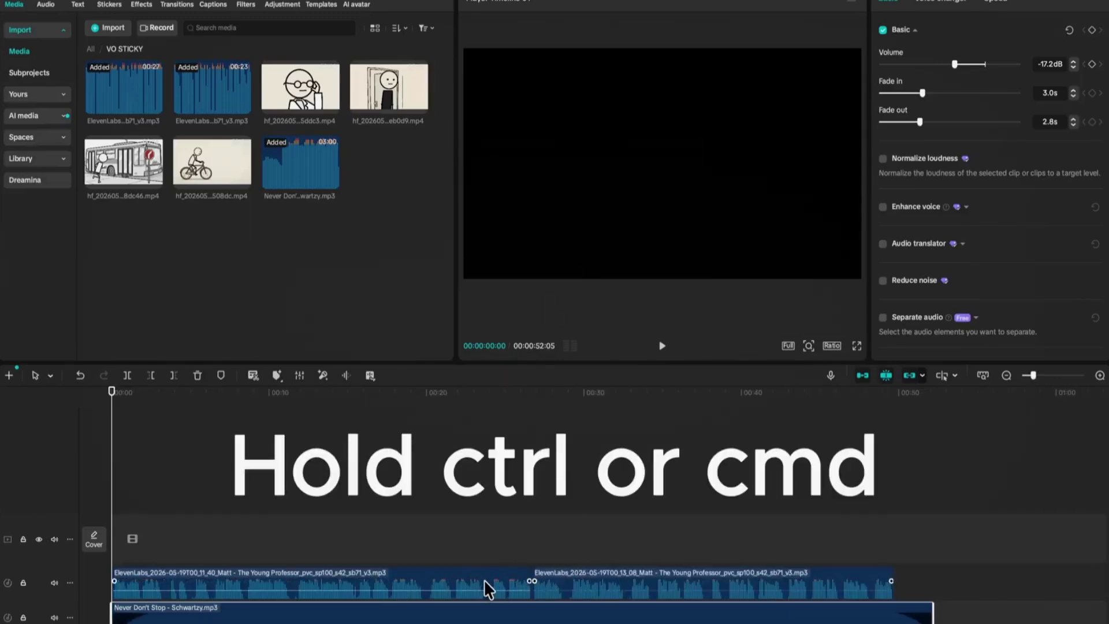
left_click(488, 589, "ctrl")
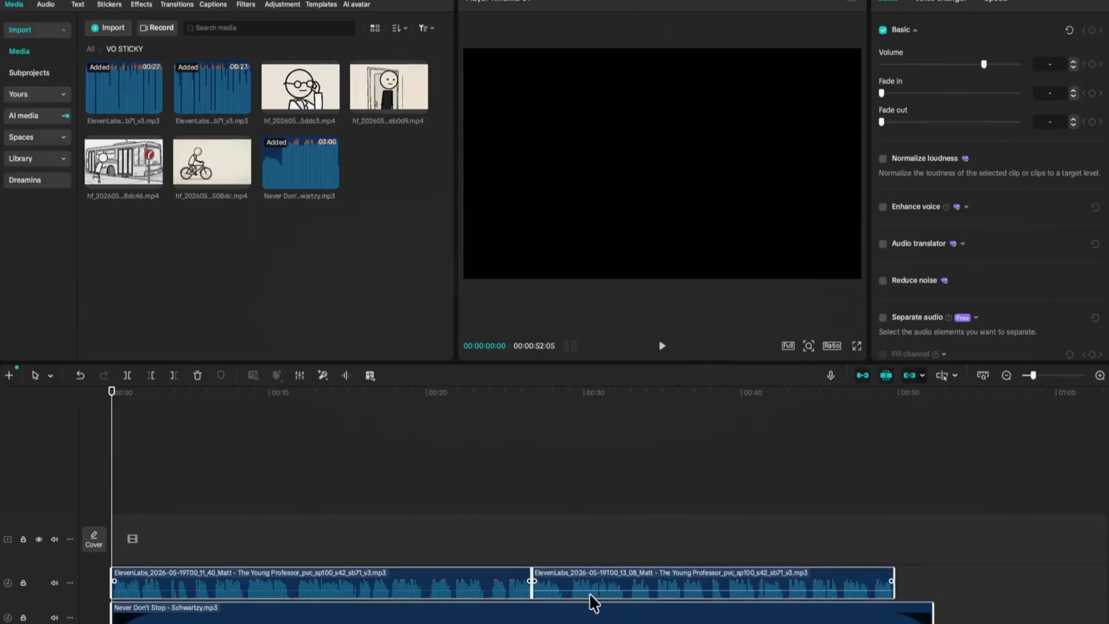
left_click(564, 616, "super")
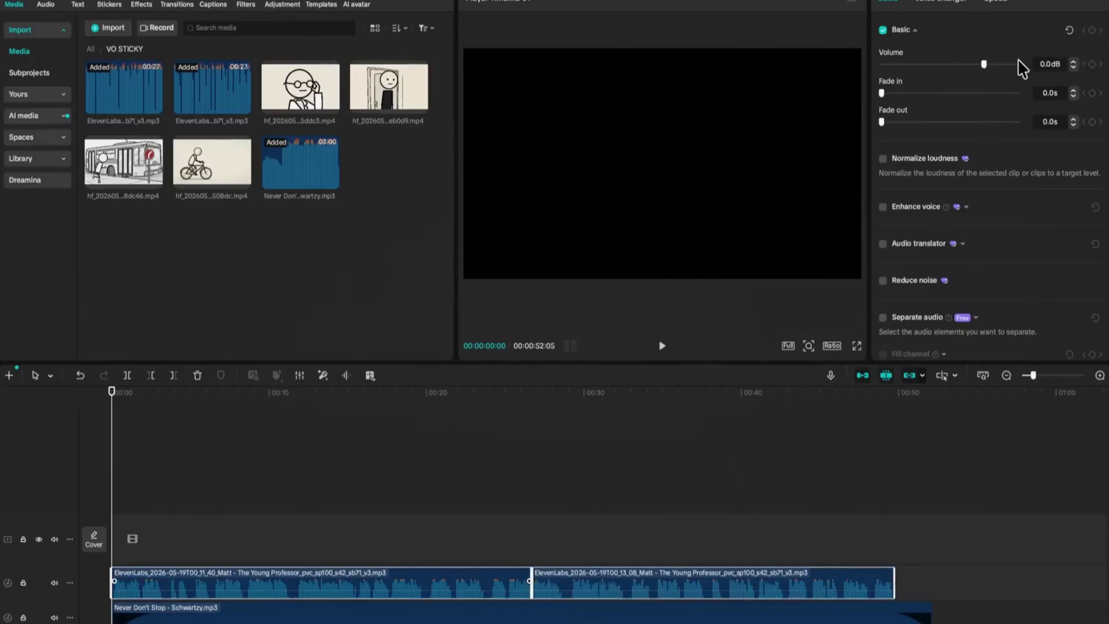
left_click(988, 64)
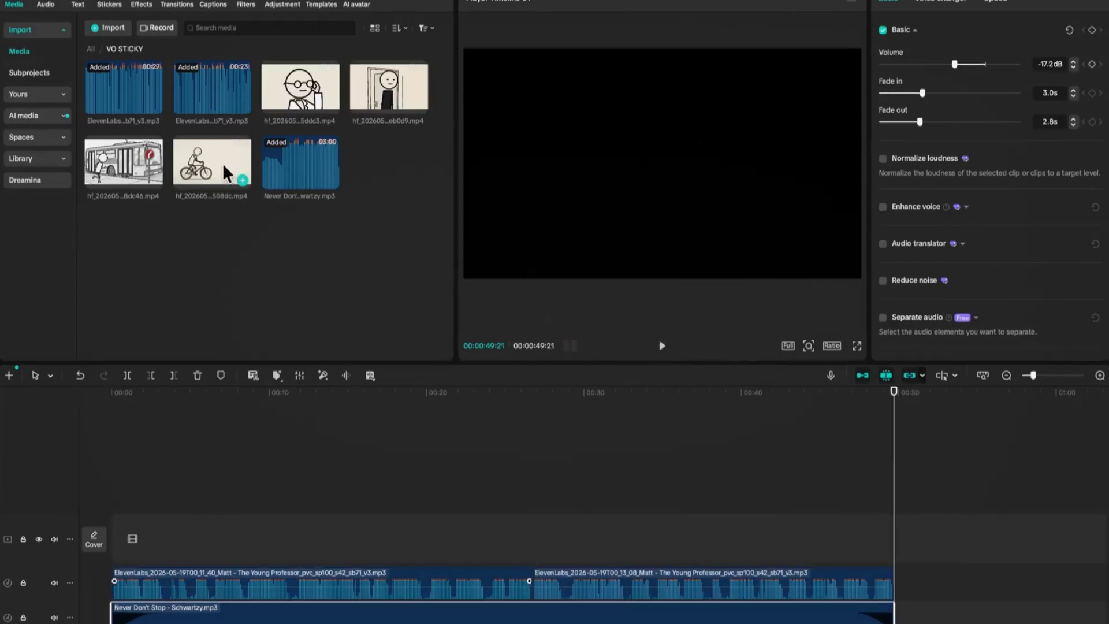
Add the four stickman videos to the main track in the order bicycle, bus, scientist with glasses, and doorway
left_click_drag(208, 159, 145, 534)
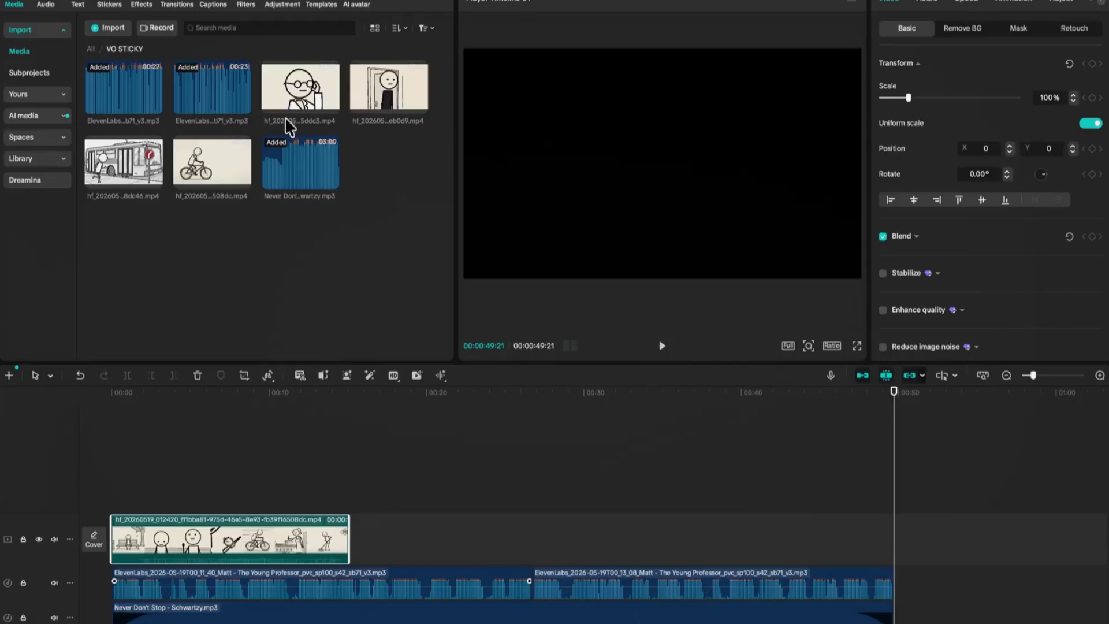
left_click_drag(307, 85, 376, 535)
left_click_drag(372, 103, 605, 523)
left_click_drag(124, 155, 365, 538)
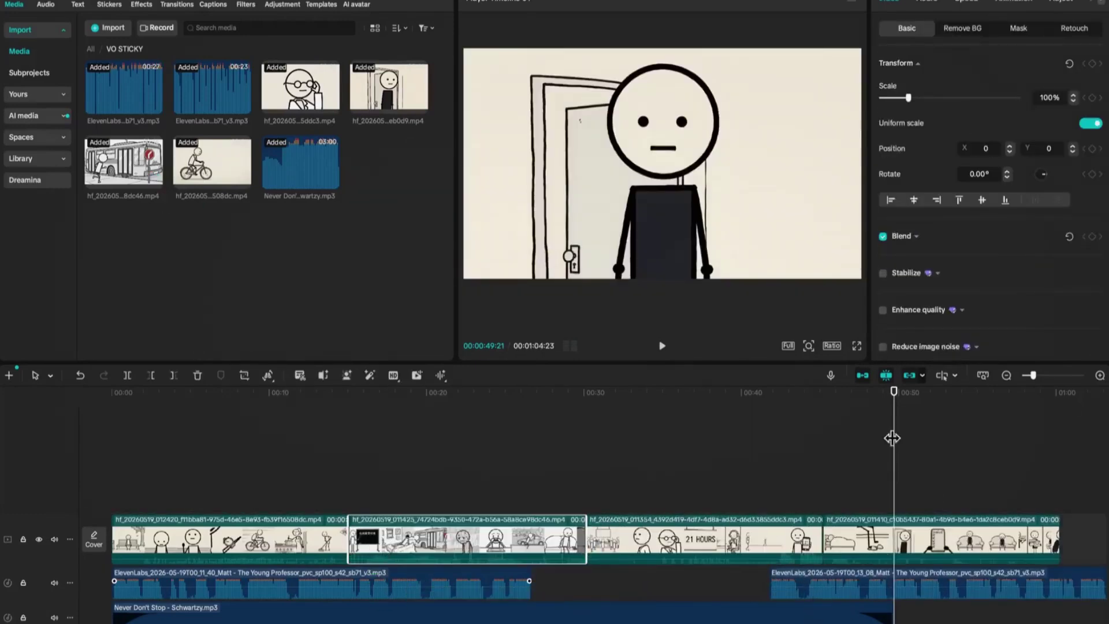
Turn off auto snapping and linkage, and move the second voiceover back to follow the first directly
left_click(885, 374)
left_click(906, 376)
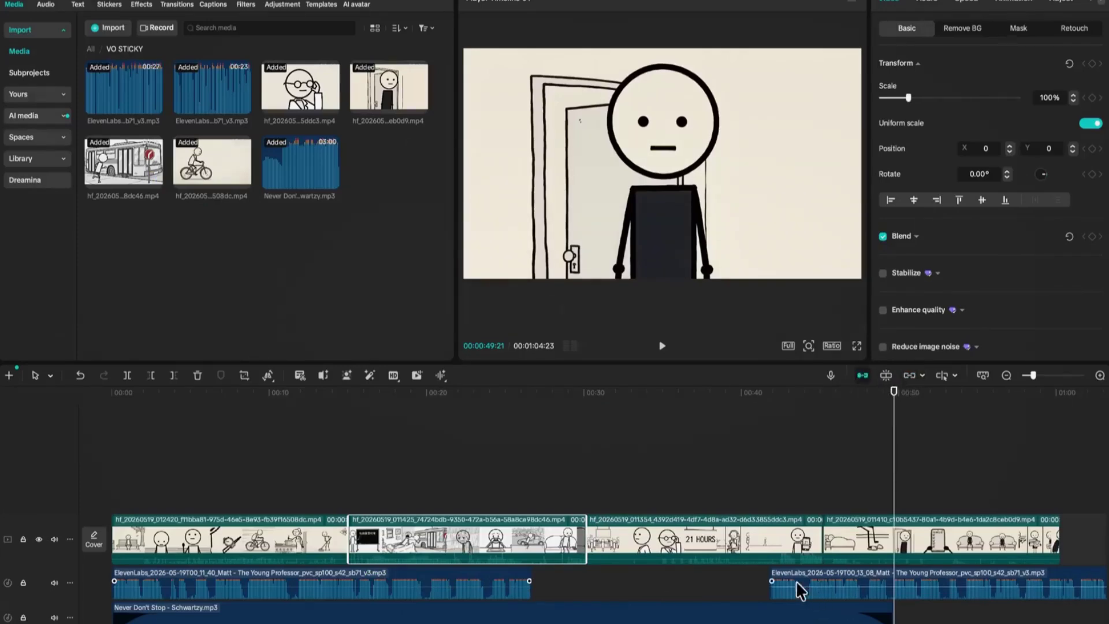
left_click_drag(796, 581, 583, 577)
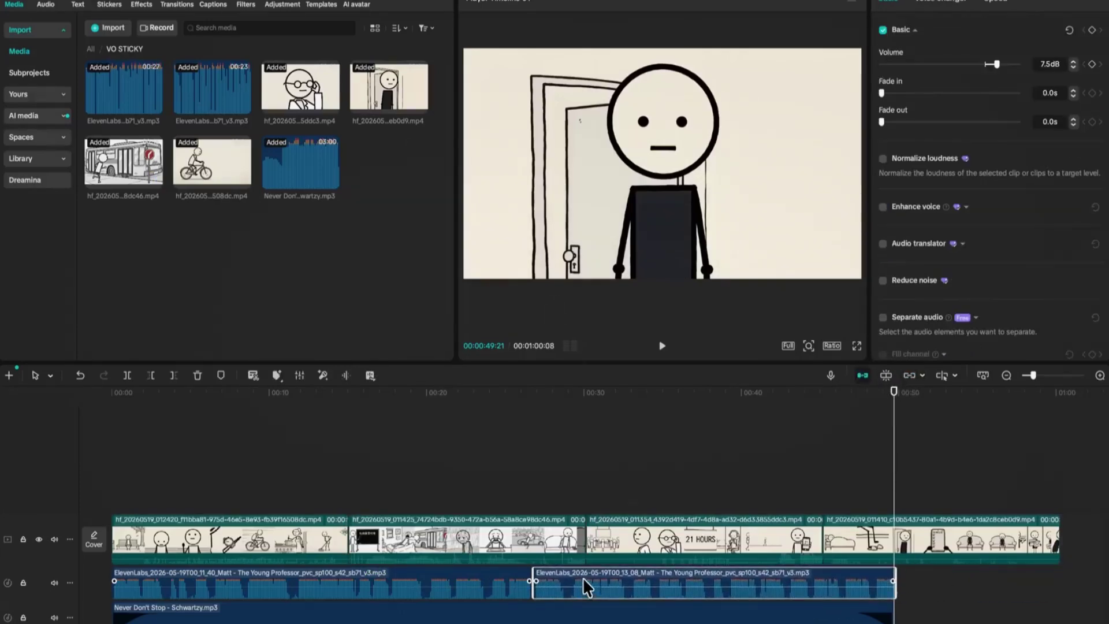
Cut the first video clip at about 3 seconds and remove everything after that point
left_click_drag(267, 491, 164, 495)
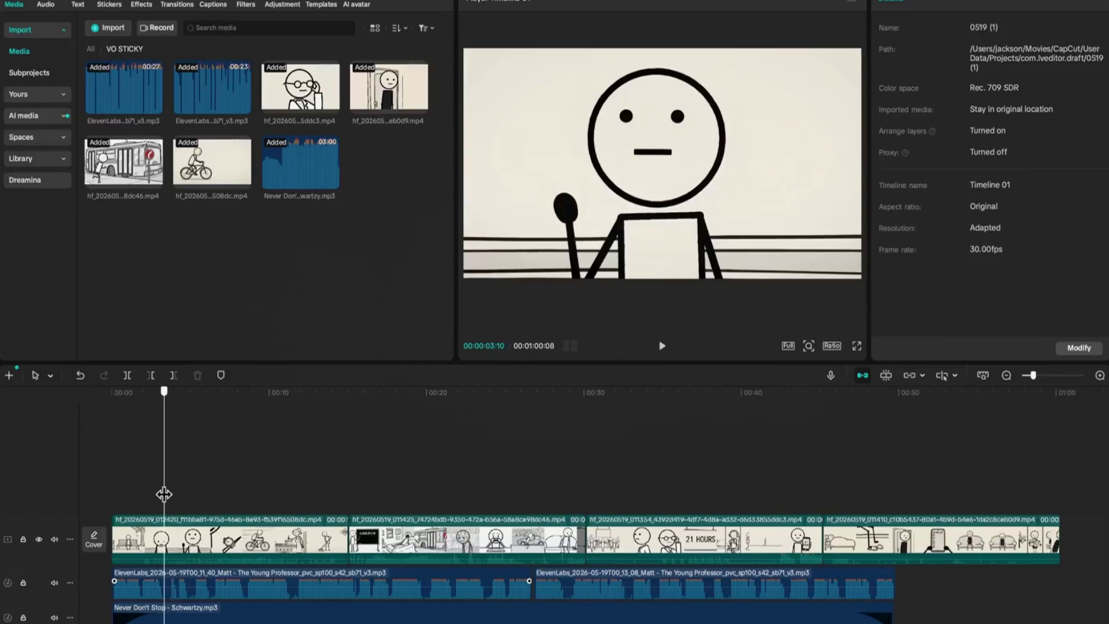
left_click(183, 560)
left_click(175, 376)
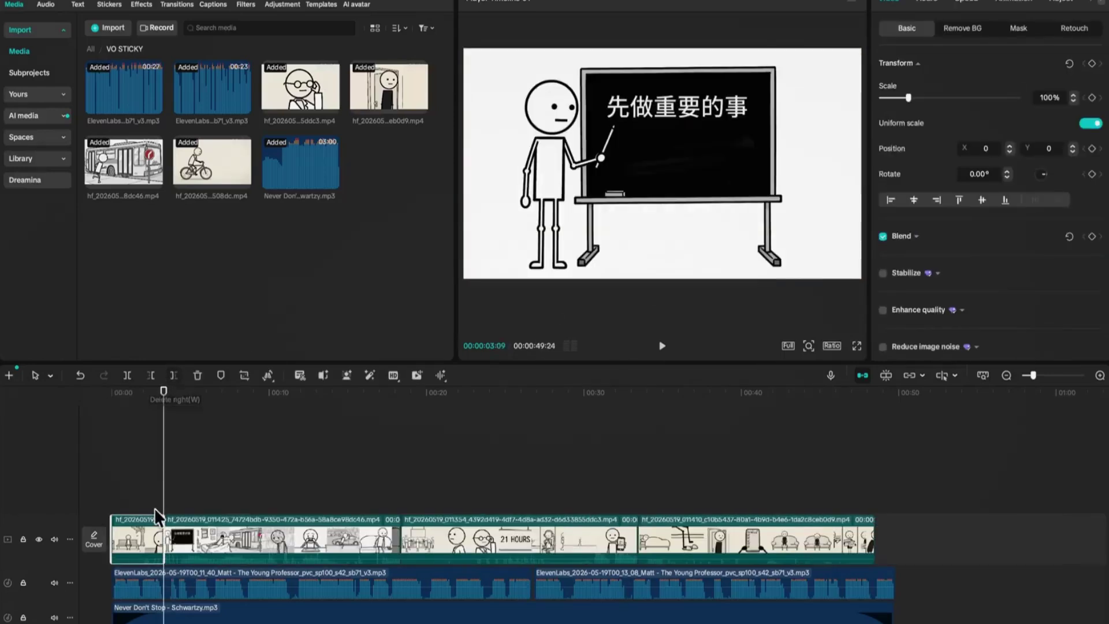
Trim the opening blackboard shot with Chinese text off the start of the second video clip
left_click_drag(164, 508, 468, 494)
left_click(190, 538)
left_click(150, 375)
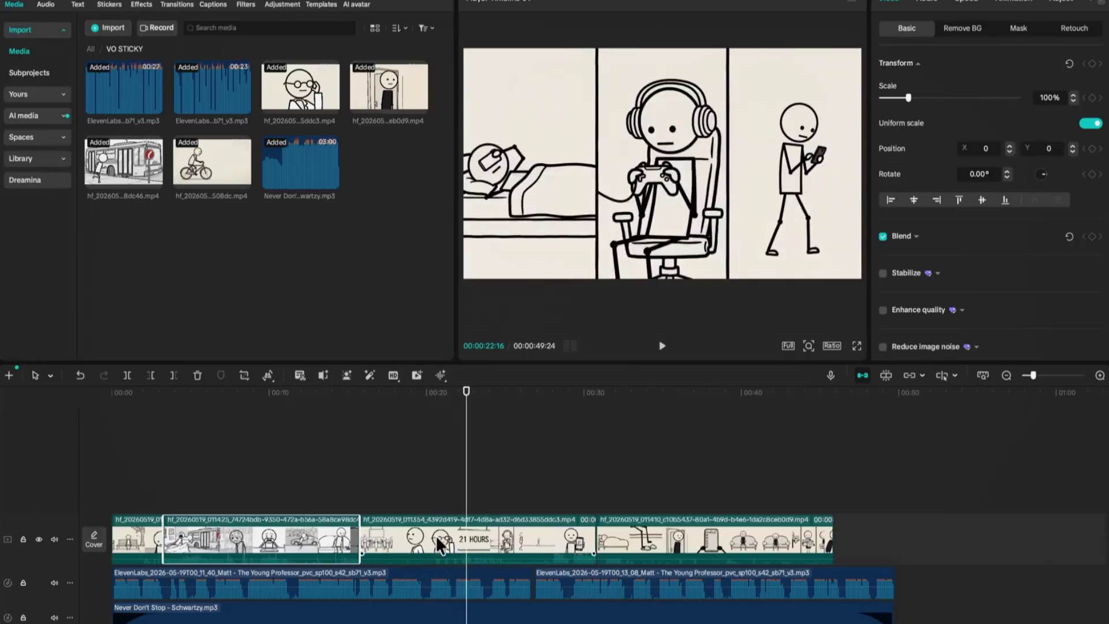
Extend the first video clip to about 7.5 seconds and check the video track against the end of the voiceover
left_click(141, 532)
left_click_drag(165, 539, 230, 532)
left_click_drag(473, 508, 896, 460)
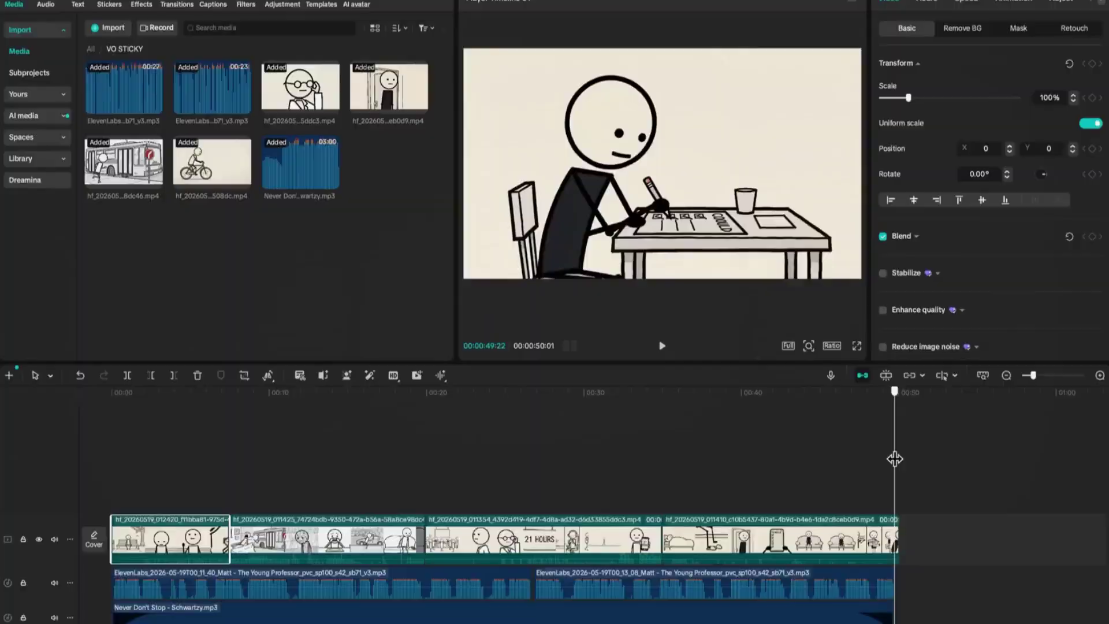
Export the timeline as 0519 (1) in 720P, keeping the H.264 codec, mp4 format and 30fps frame rate
left_click(985, 6)
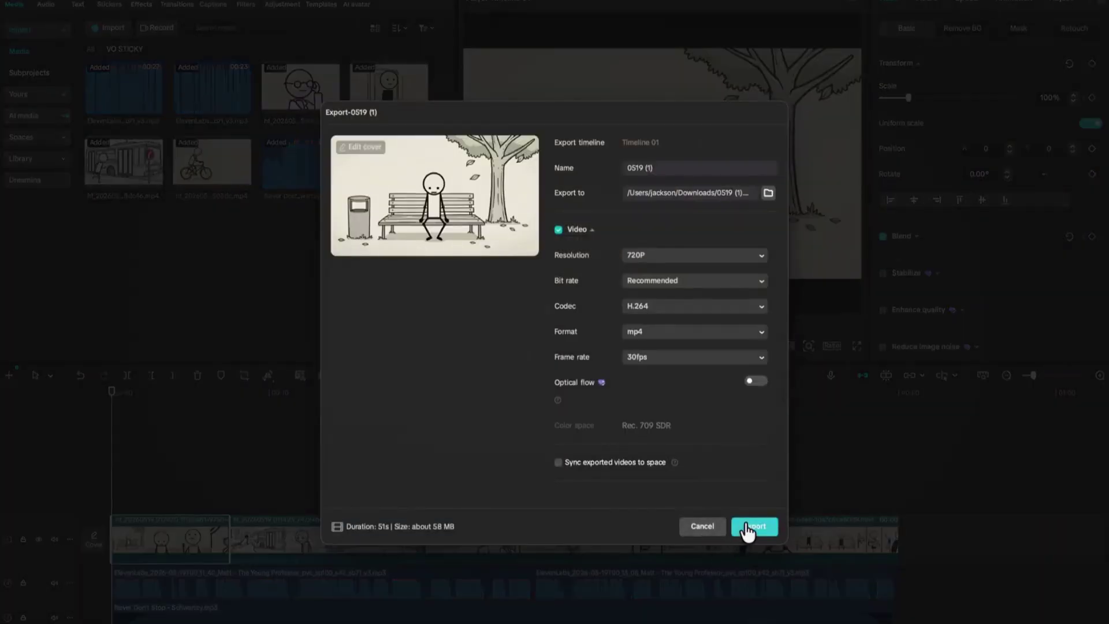
left_click(640, 258)
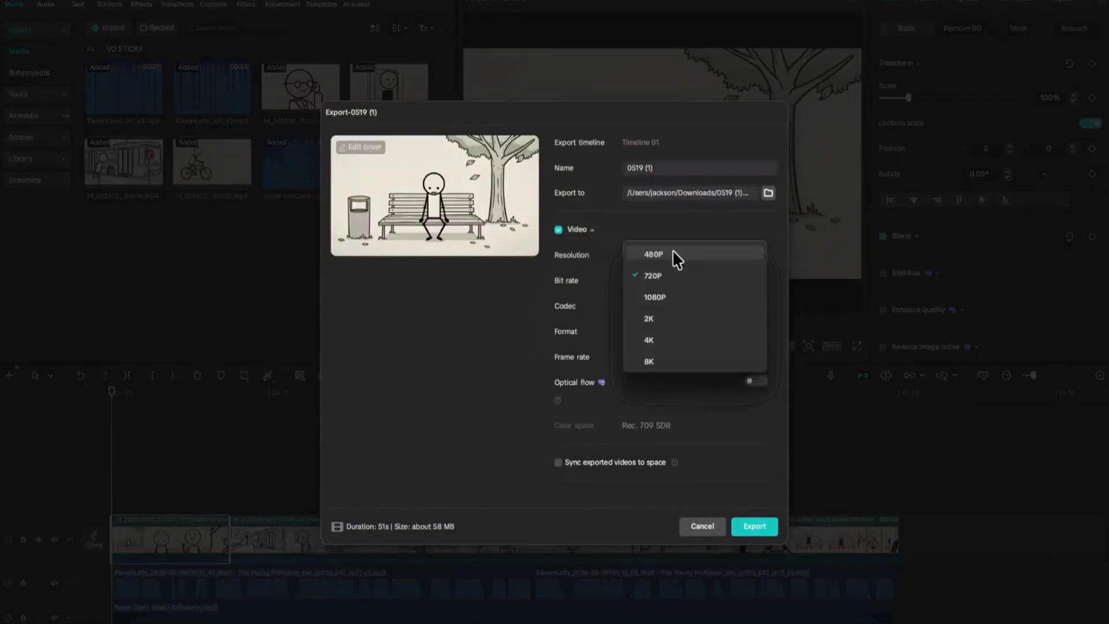
left_click(462, 377)
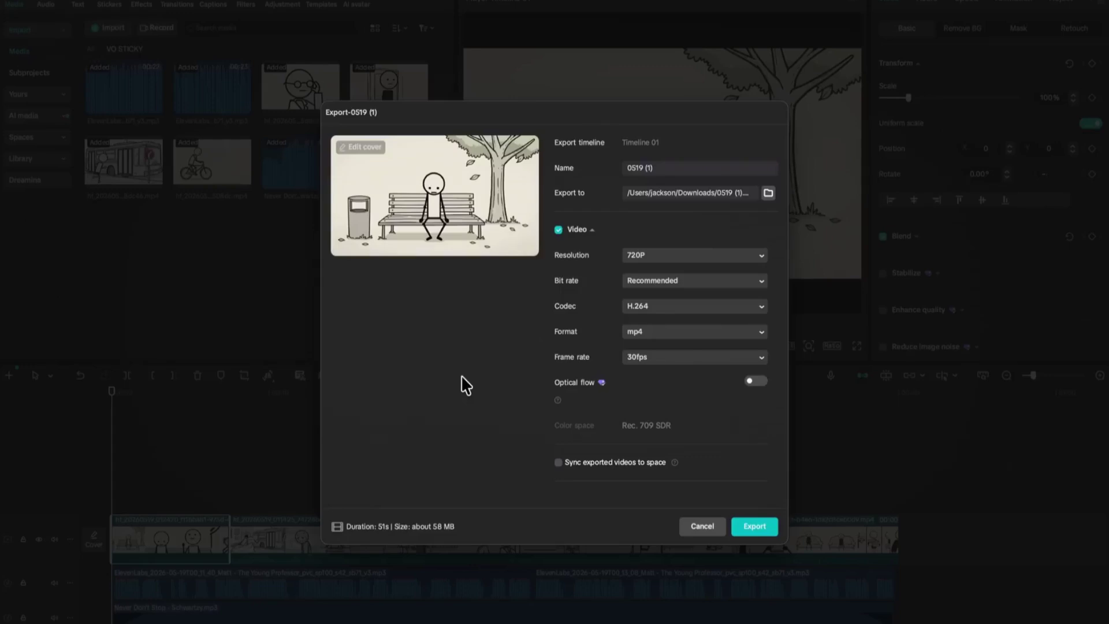
left_click(763, 526)
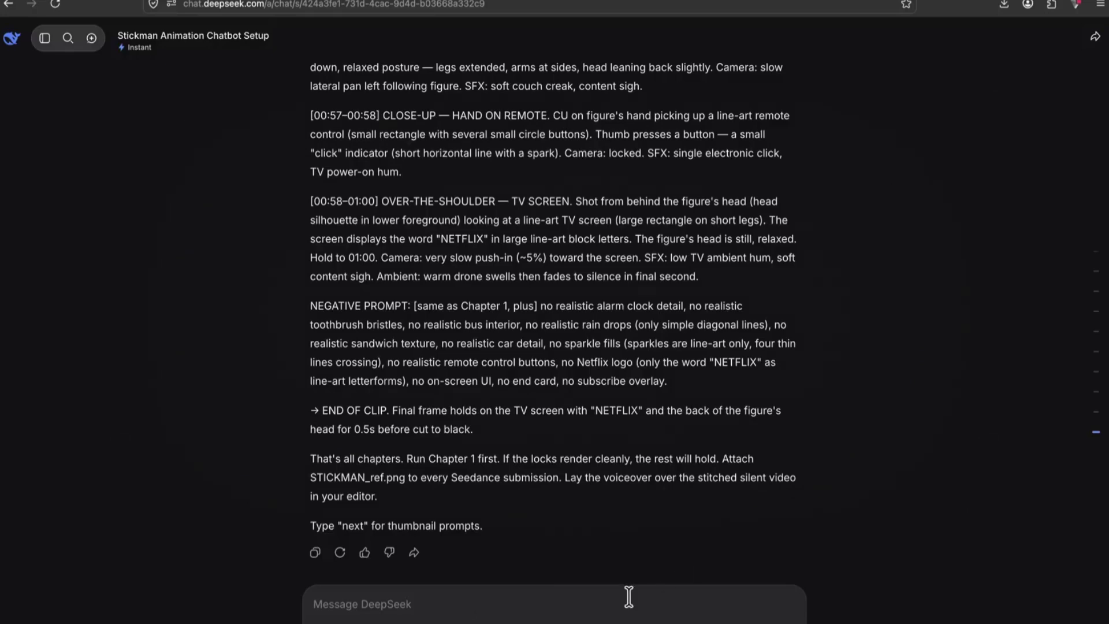
Ask DeepSeek for the thumbnail prompts, and switch to Google Flow and set it to image generation with four outputs per prompt
key("Return")
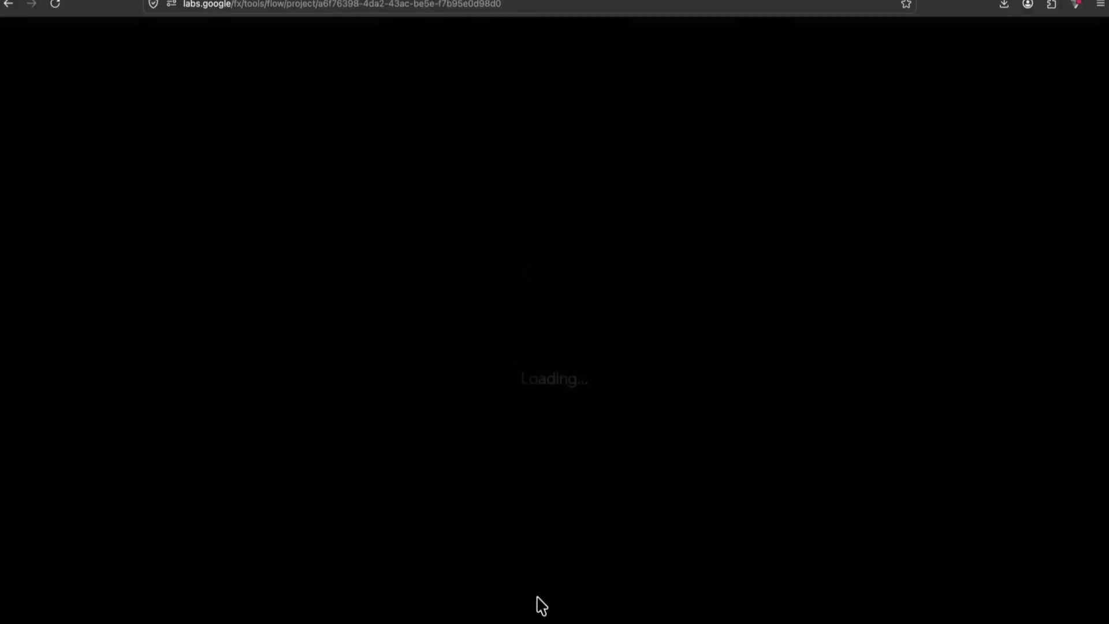
left_click(680, 623)
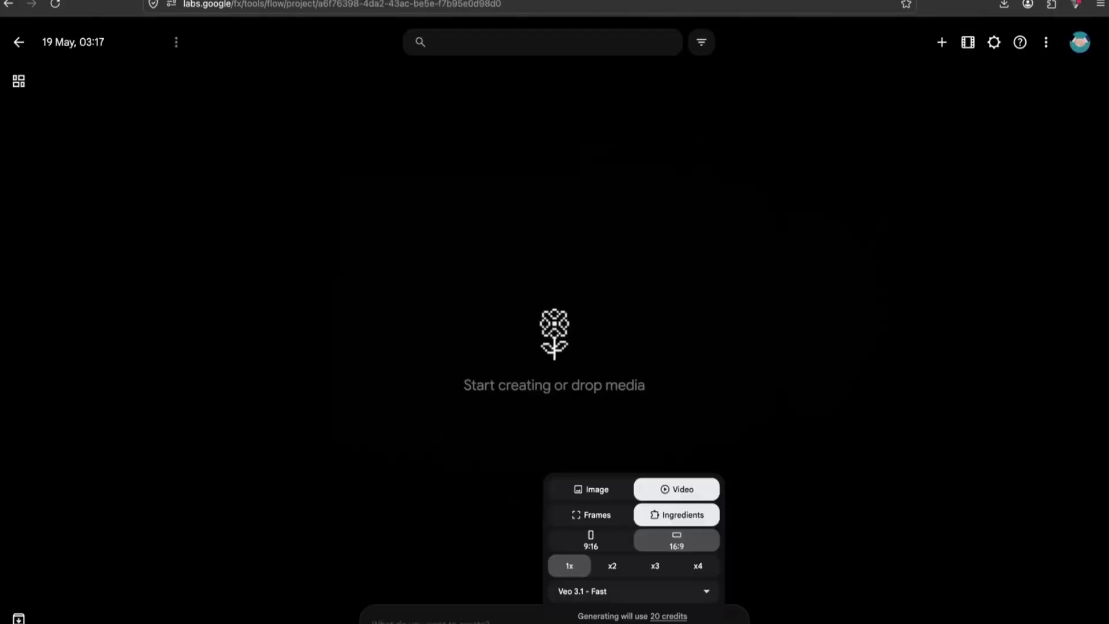
left_click(596, 492)
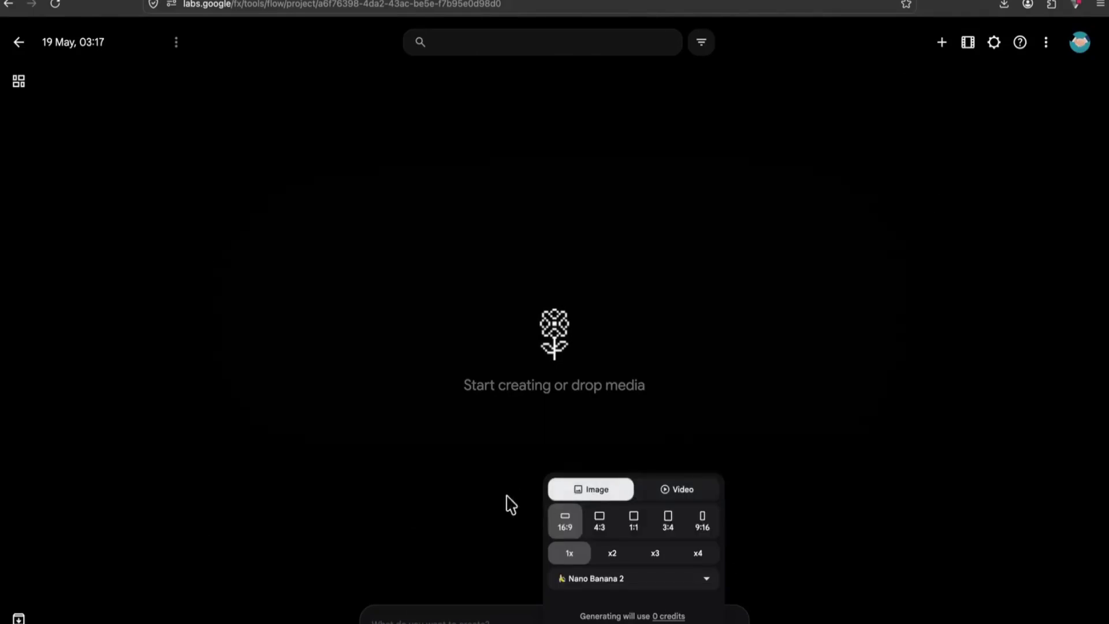
left_click(697, 558)
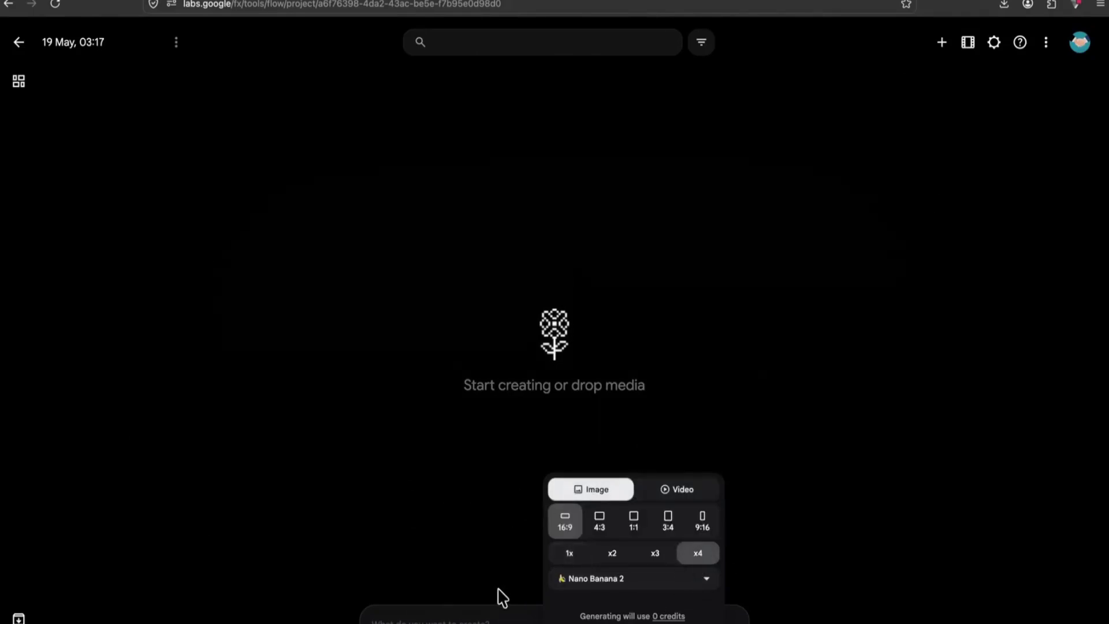
left_click(492, 617)
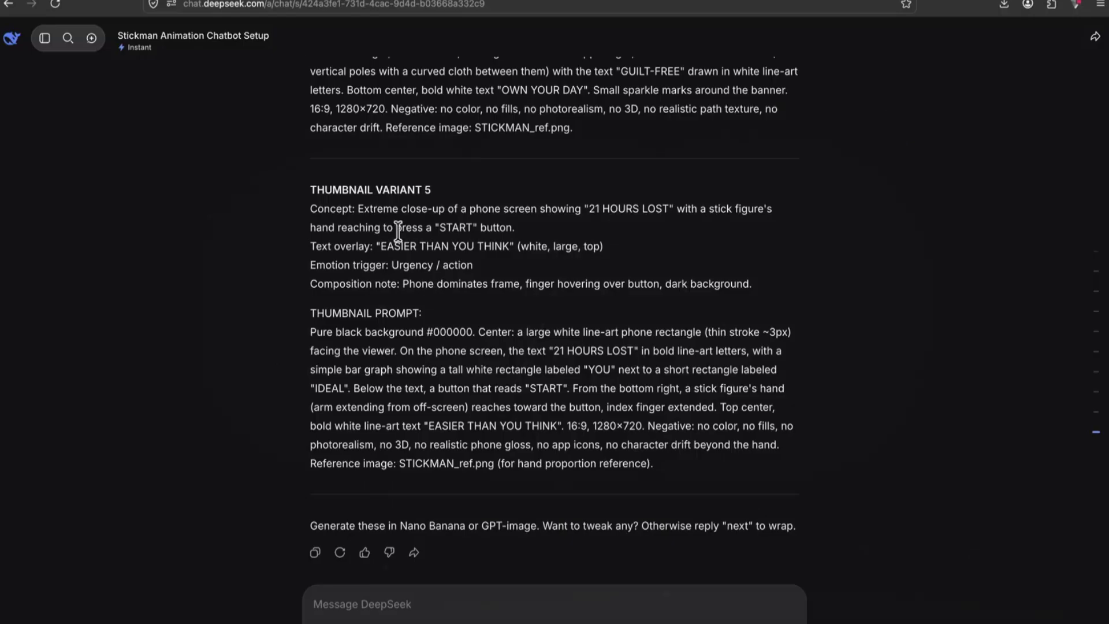
Copy the Thumbnail Variant 1 and Variant 2 prompts from DeepSeek into Flow and generate images from each
middle_click(551, 312)
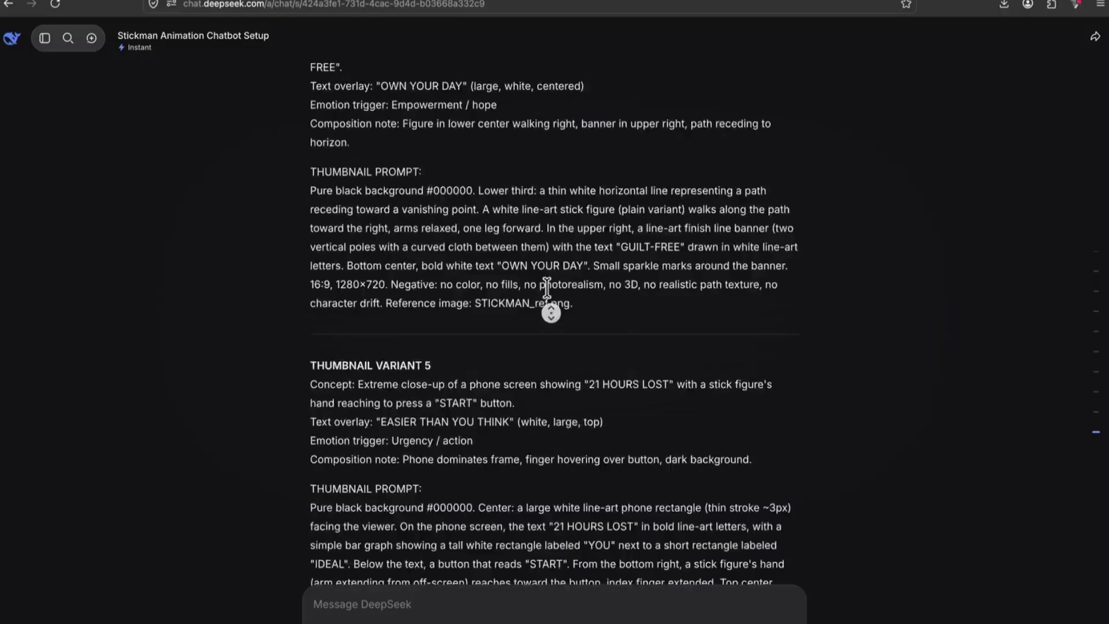
left_click_drag(565, 453, 312, 211)
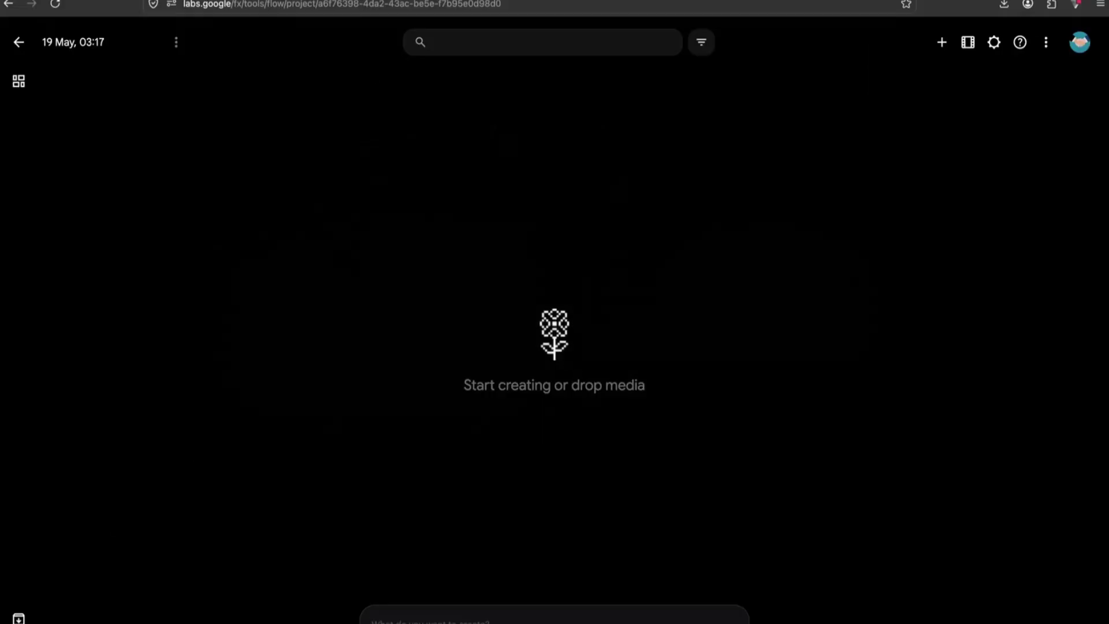
type("Concept: Stick figure raising hand in front of a large clock with spinning hands. Text overlay: \"21 HOURS\" (large, bold, white, centered) + \"Wasted per week\" (smaller, below) Emotion trigger: Shock / realization Composition note: Stick figure in lower left, clock dominating right side.  THUMBNAIL PROMPT: Pure black background #000000. A white line-art stick figure (plain variant, matching STICKMAN_ref.png) stands in the lower left quadrant, one arm raised high with hand open. To the right, a large line-art circular clock face drawn in thin white stroke ~3px. The clock hands are blurred with motion lines indicating rapid spinning. Small line-art numerals \"21\" appear inside the clock face. Top center, bold white line-art text \"21 HOURS\" in simple block letters. Bottom center, smaller text \"Wasted per week\". 16:9, 1280×720. Negative: no color except white and black, no fills, no shading, no photorealism, no 3D, no realistic clock face details, no character drift, no logos, no watermarks. Reference image: STICKMAN_ref.png.")
key("Return")
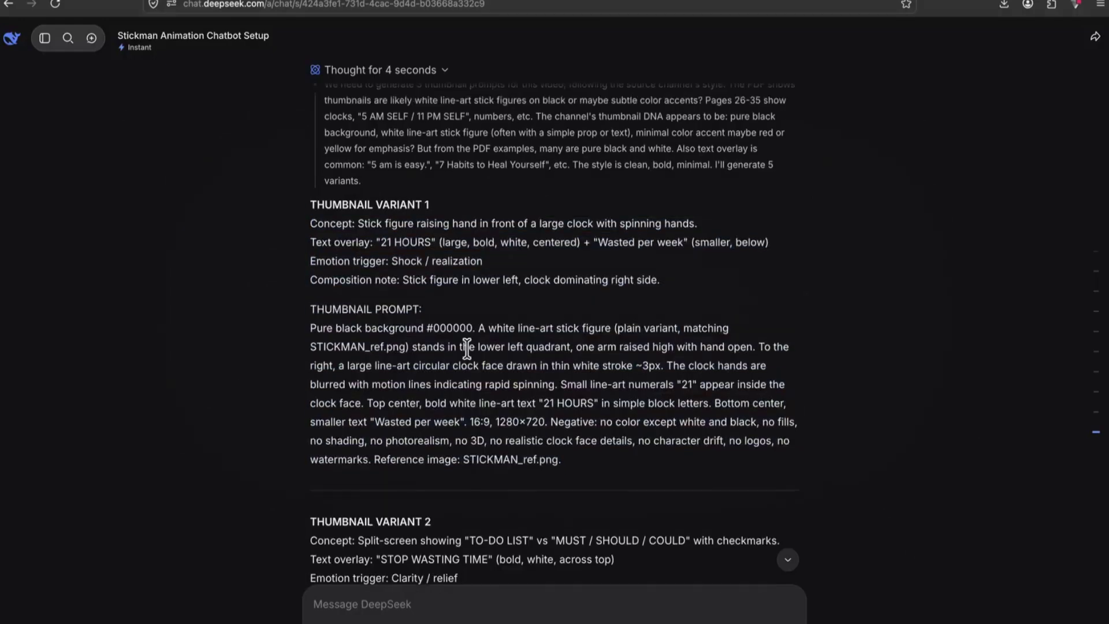
scroll(467, 348, "down", 5)
left_click_drag(589, 421, 339, 237)
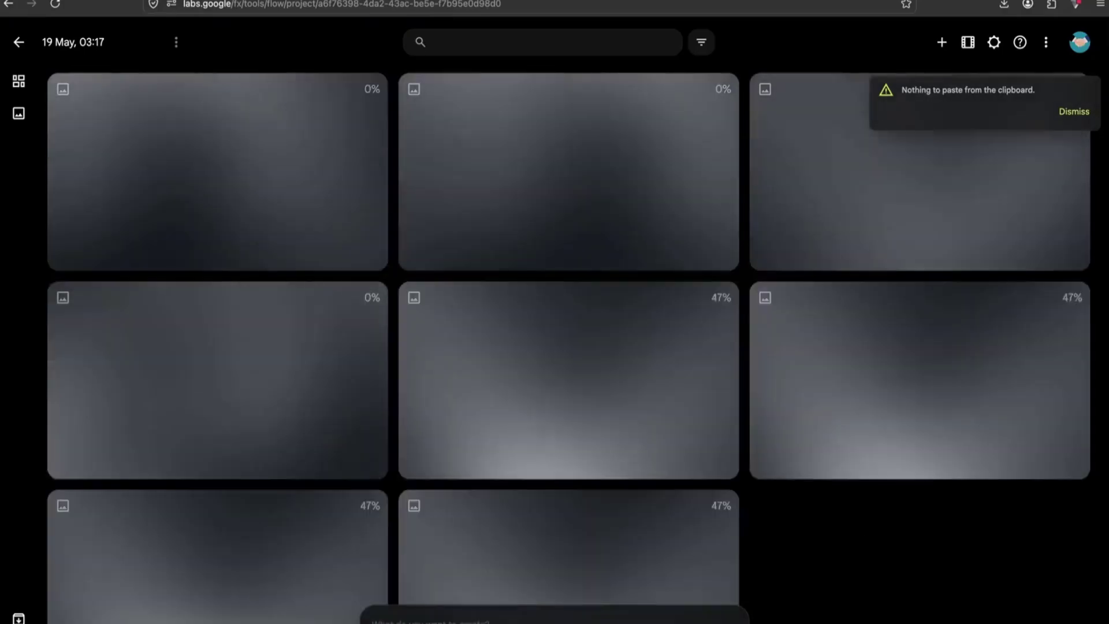
Copy the Thumbnail Variant 3 prompt from DeepSeek into Flow, remove the surplus Variant 2 text, and submit it for generation
middle_click(386, 365)
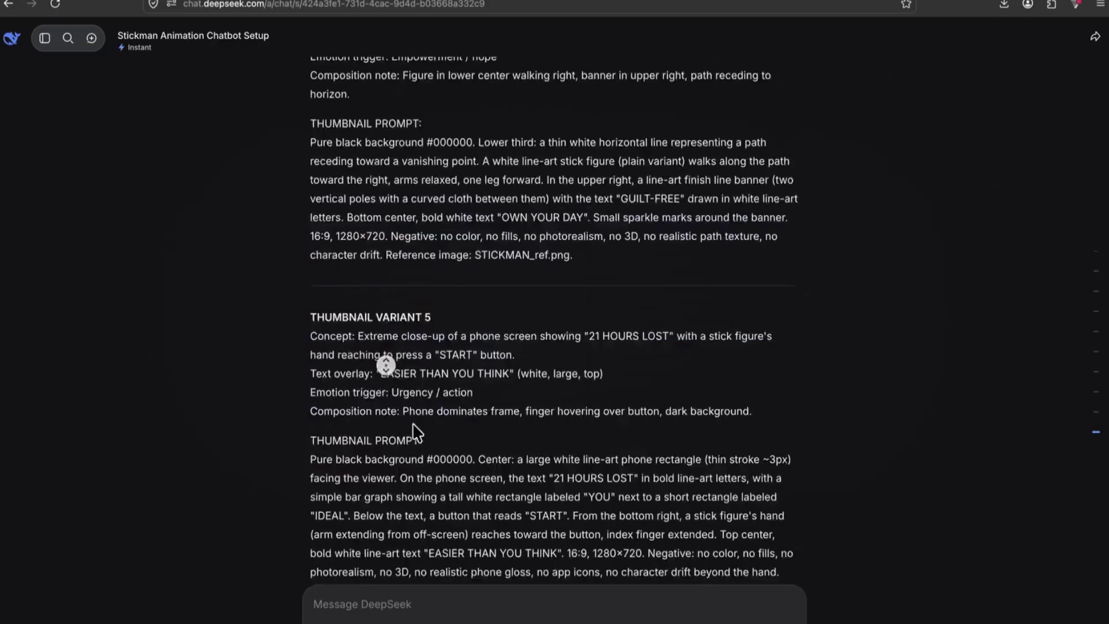
left_click_drag(411, 370, 325, 103)
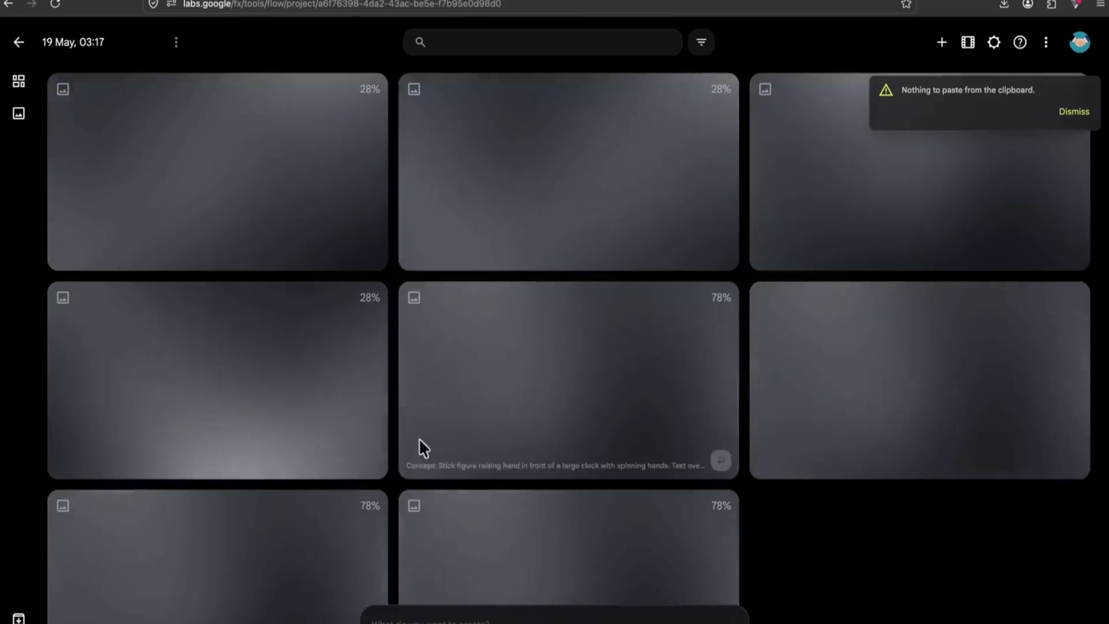
left_click(446, 615)
key("ctrl+v")
scroll(497, 555, "up", 1)
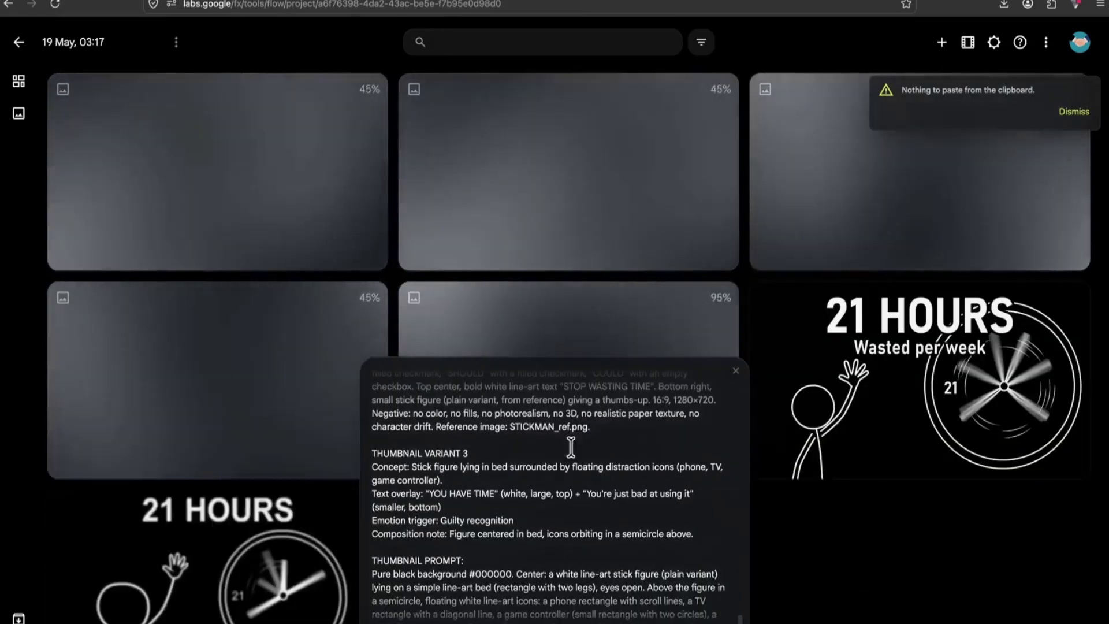
left_click_drag(570, 446, 341, 411)
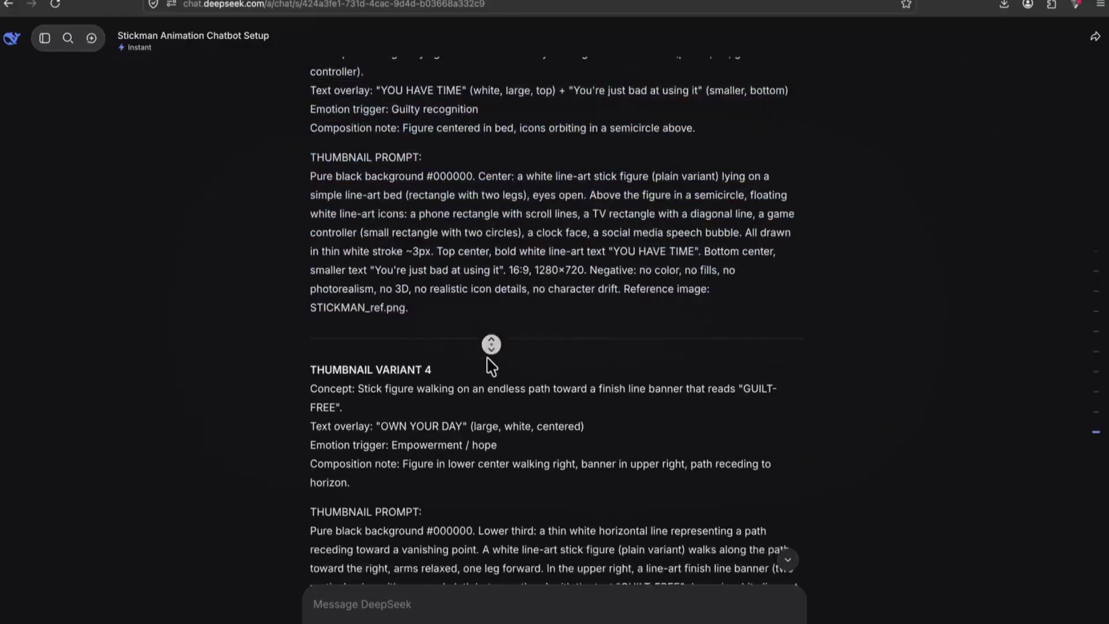
Copy the Thumbnail Variant 4 prompt about the "GUILT-FREE" finish line banner from DeepSeek into Flow and generate its images
scroll(509, 404, "down", 1)
left_click_drag(573, 468, 311, 219)
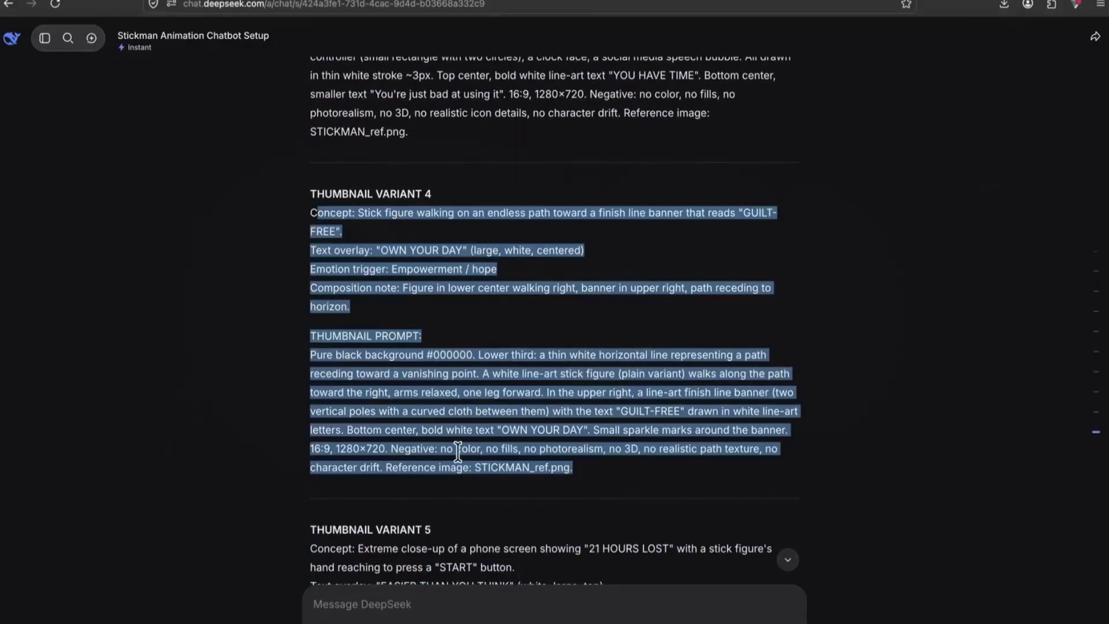
left_click_drag(574, 468, 309, 214)
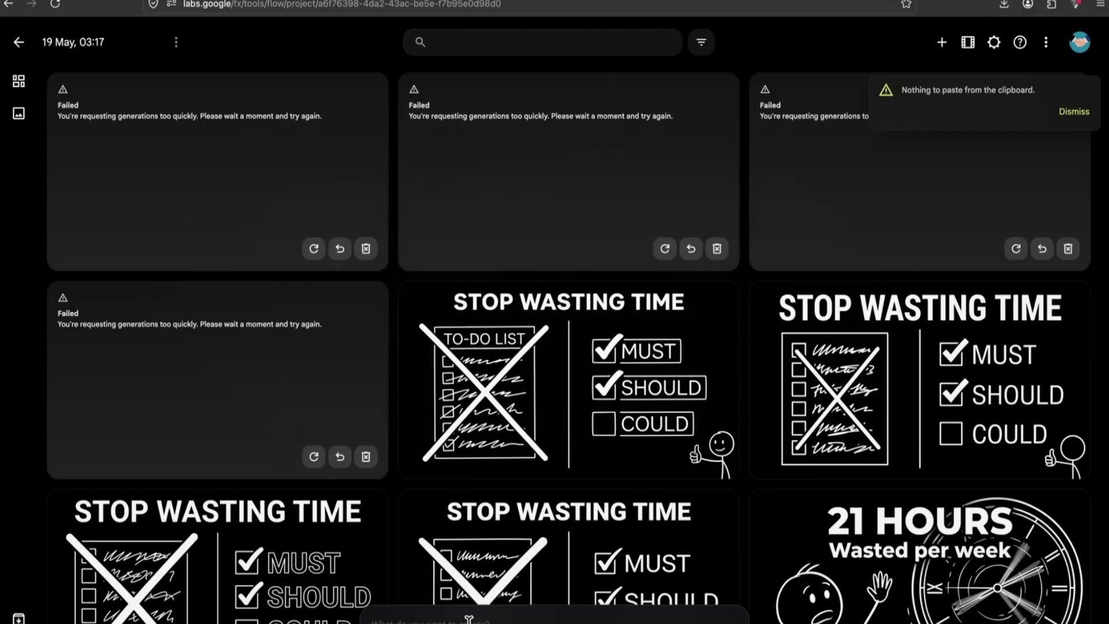
key("ctrl+v")
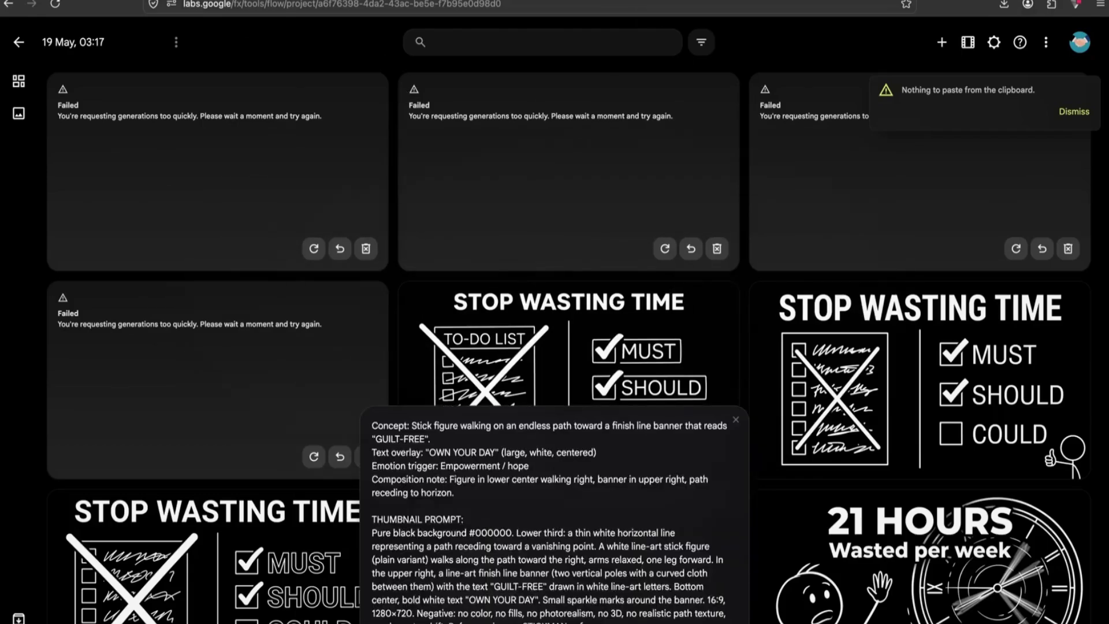
key("Return")
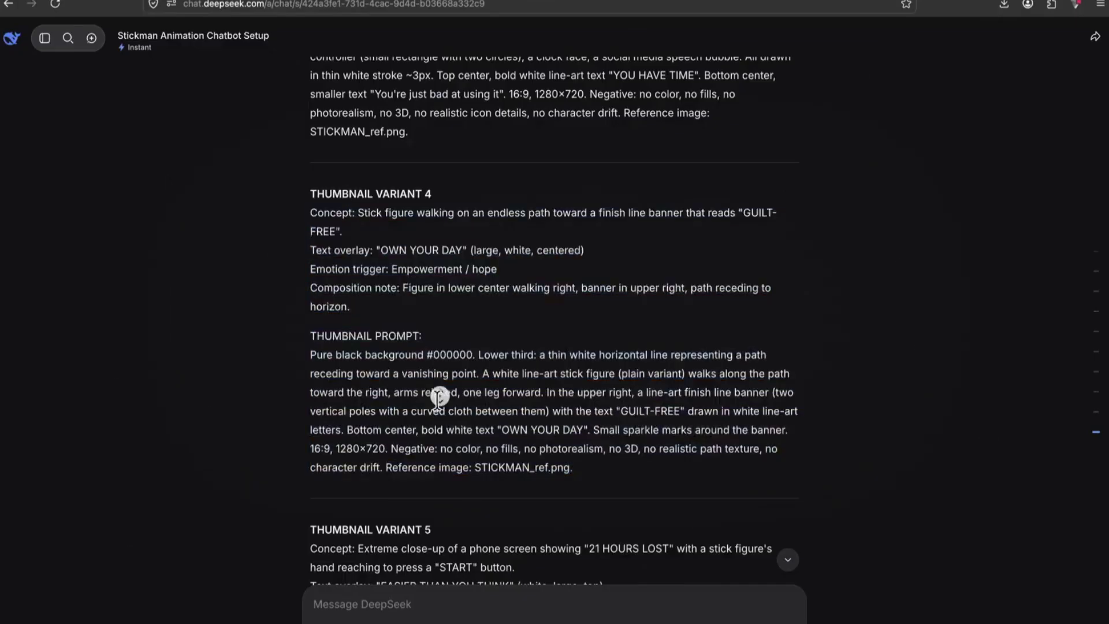
Copy the Thumbnail Variant 5 prompt about the "21 HOURS LOST" phone screen from DeepSeek into Flow and generate its images
scroll(439, 396, "down", 7)
left_click_drag(656, 483, 299, 209)
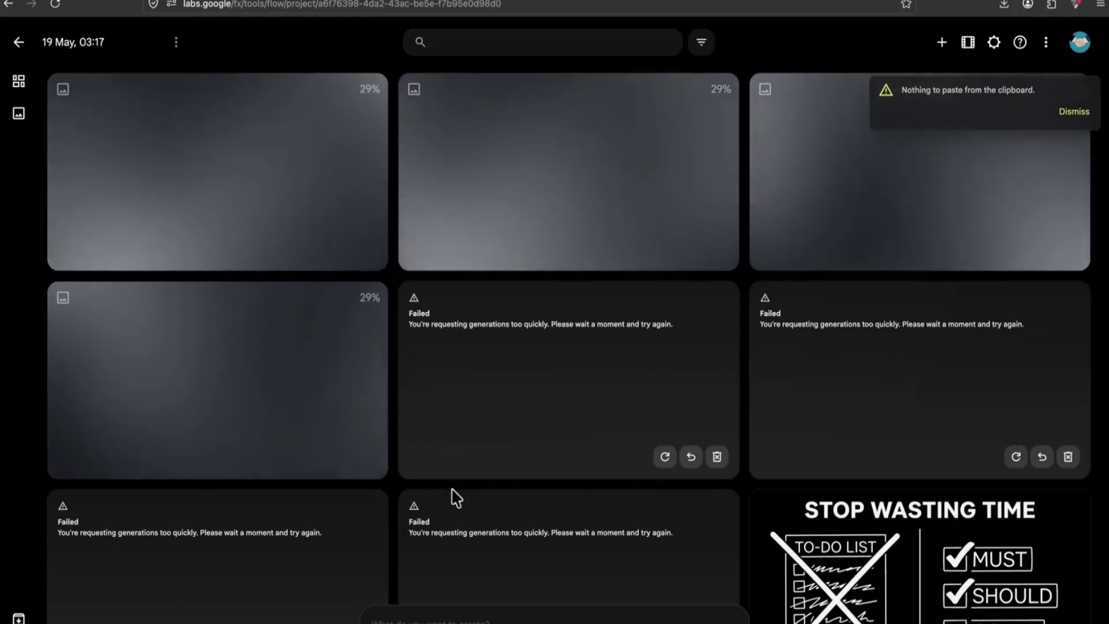
type("Concept: Extreme close-up of a phone screen showing \"21 HOURS LOST\" with a stick figure's hand reaching to press a \"START\" button. Text overlay: \"EASIER THAN YOU THINK\" (white, large, top) Emotion trigger: Urgency / action Composition note: Phone dominates frame, finger hovering over button, dark background.  THUMBNAIL PROMPT: Pure black background #000000. Center: a large white line-art phone rectangle (thin stroke ~3px) facing the viewer. On the phone screen, the text \"21 HOURS LOST\" in bold line-art letters, with a simple bar graph showing a tall white rectangle labeled \"YOU\" next to a short rectangle labeled \"IDEAL\". Below the text, a button that reads \"START\". From the bottom right, a stick figure's hand (arm extending from off-screen) reaches toward the button, index finger extended. Top center, bold white line-art text \"EASIER THAN YOU THINK\". 16:9, 1280×720. Negative: no color, no fills, no photorealism, no 3D, no realistic phone gloss, no app icons, no character drift beyond the hand. Reference image: STICKMAN_ref.png (for hand proportion reference).")
key("Return")
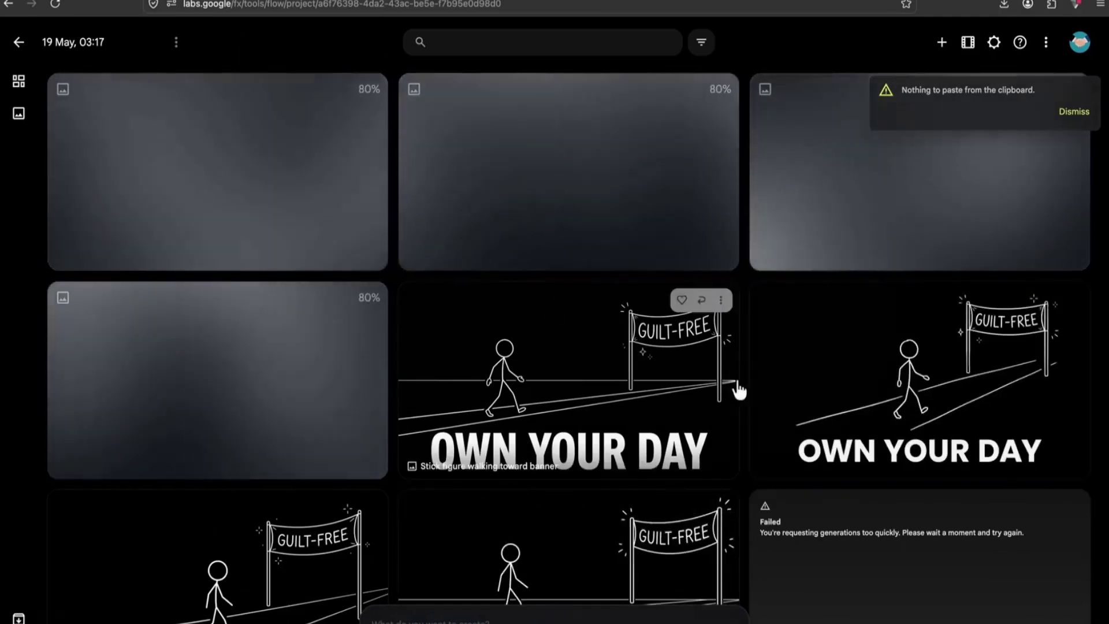
Review the generated thumbnails, viewing a "STOP WASTING TIME" and a "21 HOURS" version at full size, and examine the "EASIER THAN YOU THINK" versions
middle_click(746, 384)
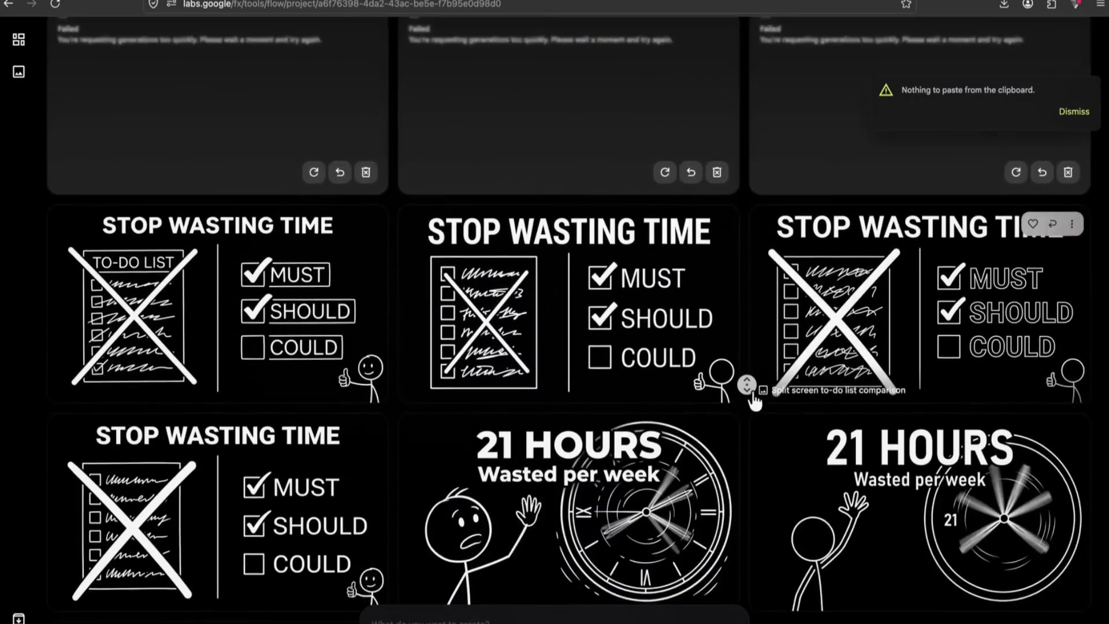
middle_click(752, 391)
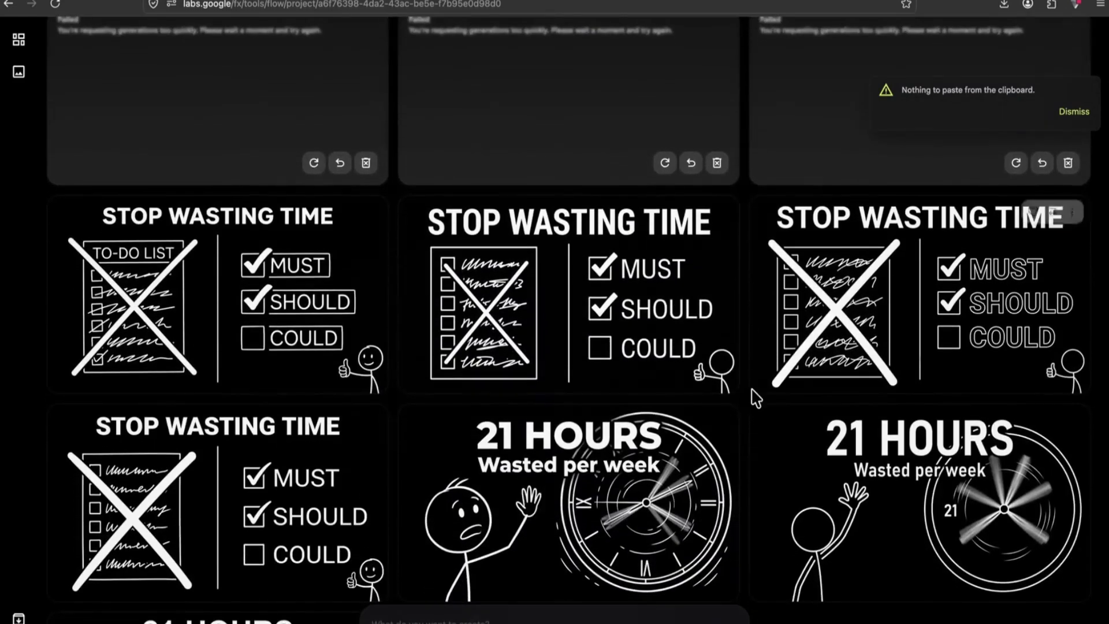
left_click(630, 330)
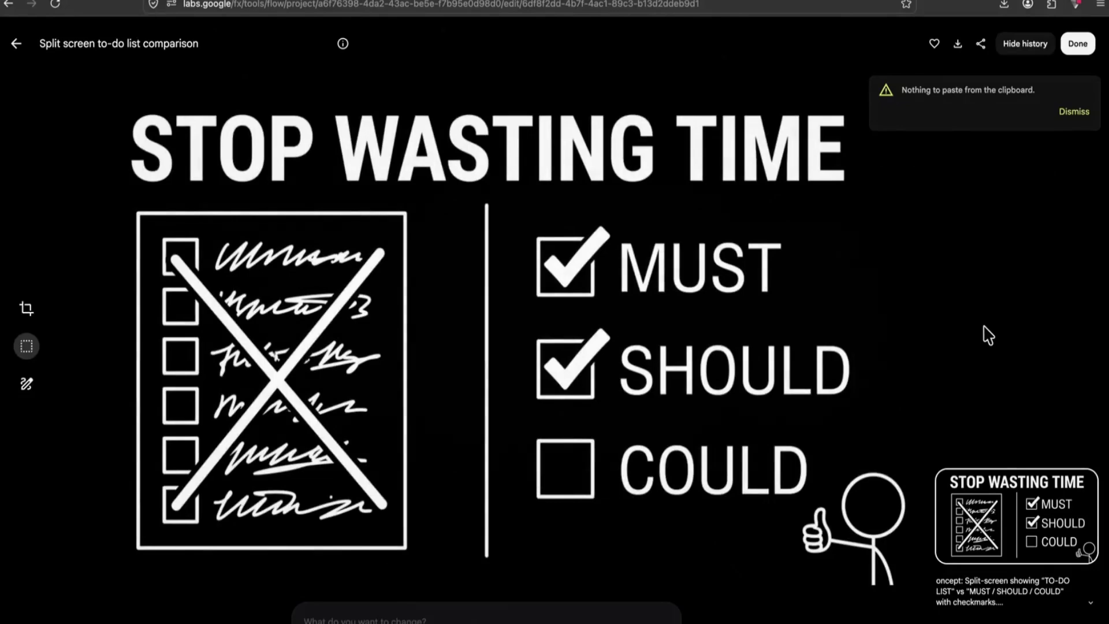
left_click(16, 45)
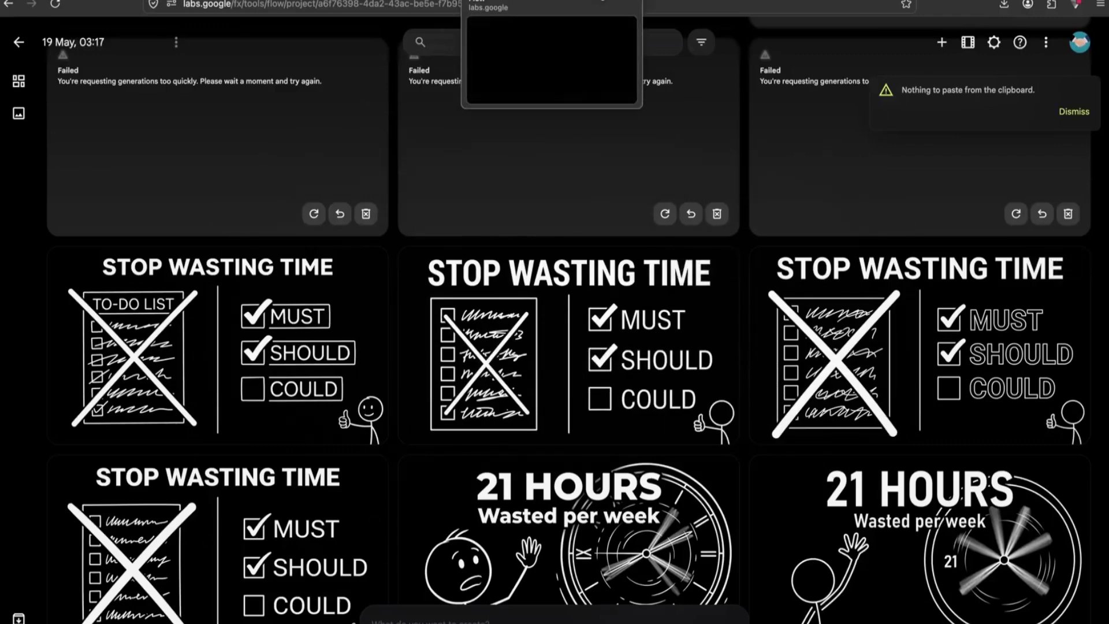
scroll(553, 483, "down", 3)
scroll(553, 483, "down", 5)
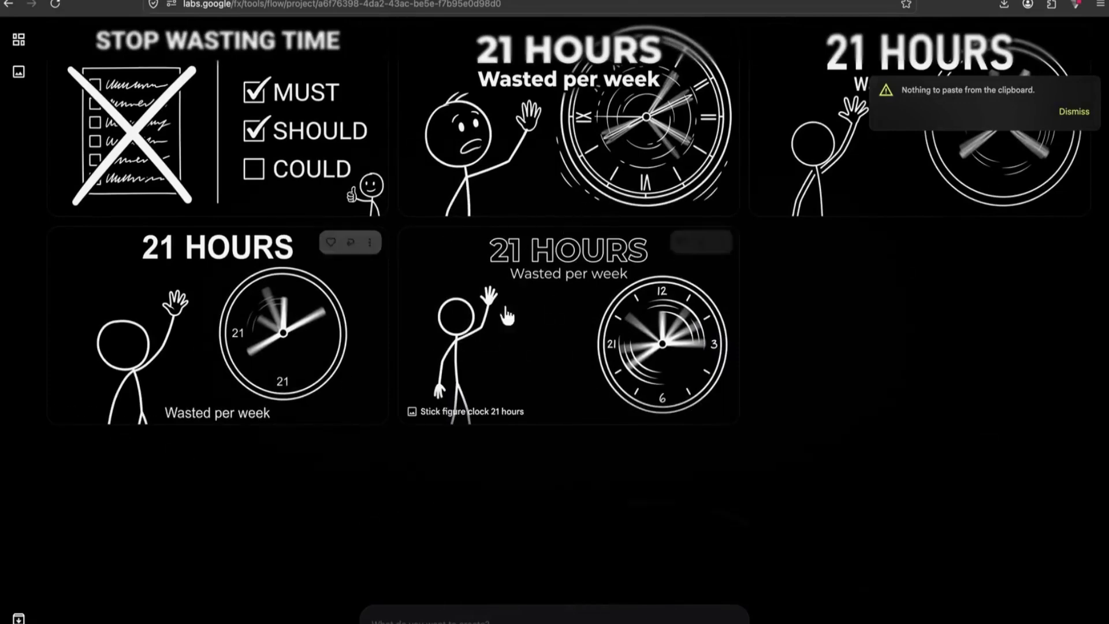
left_click(601, 160)
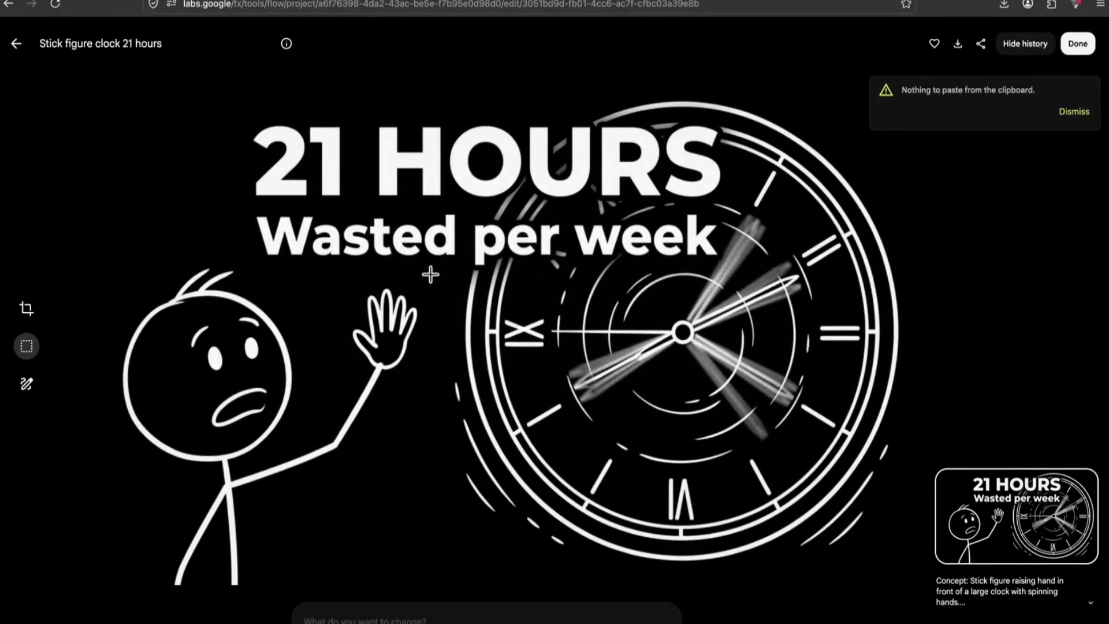
left_click(16, 45)
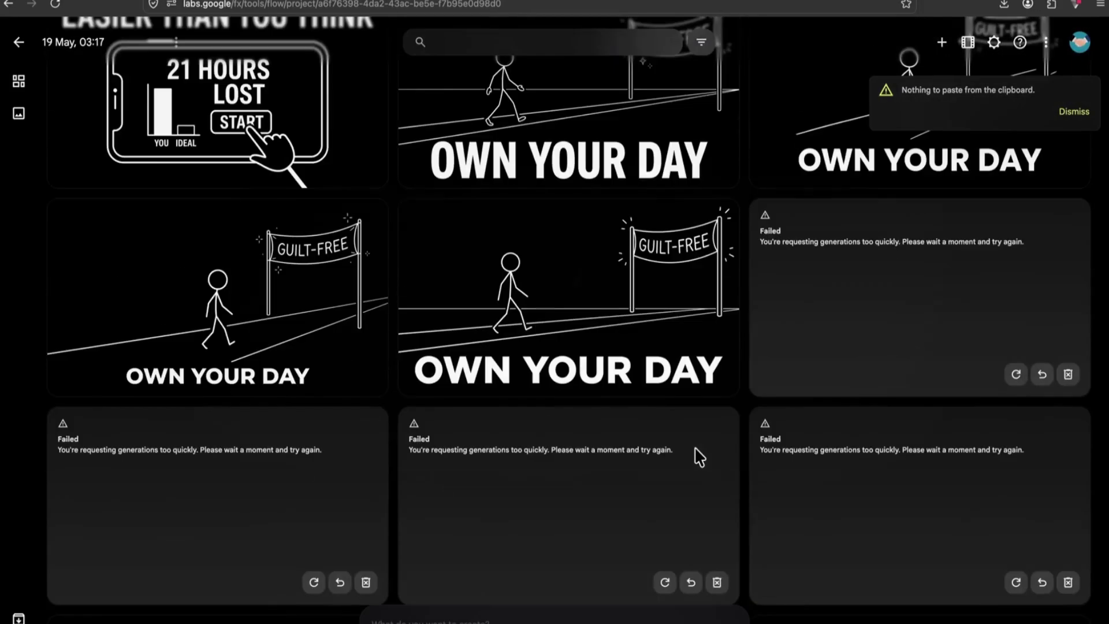
scroll(698, 459, "up", 10)
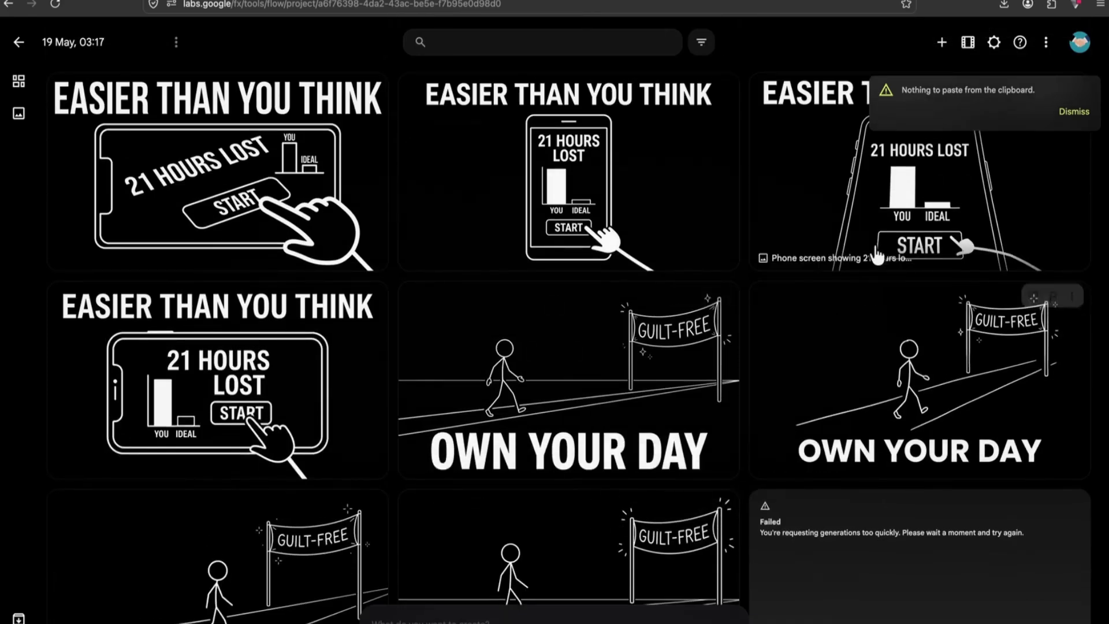
left_click(887, 231)
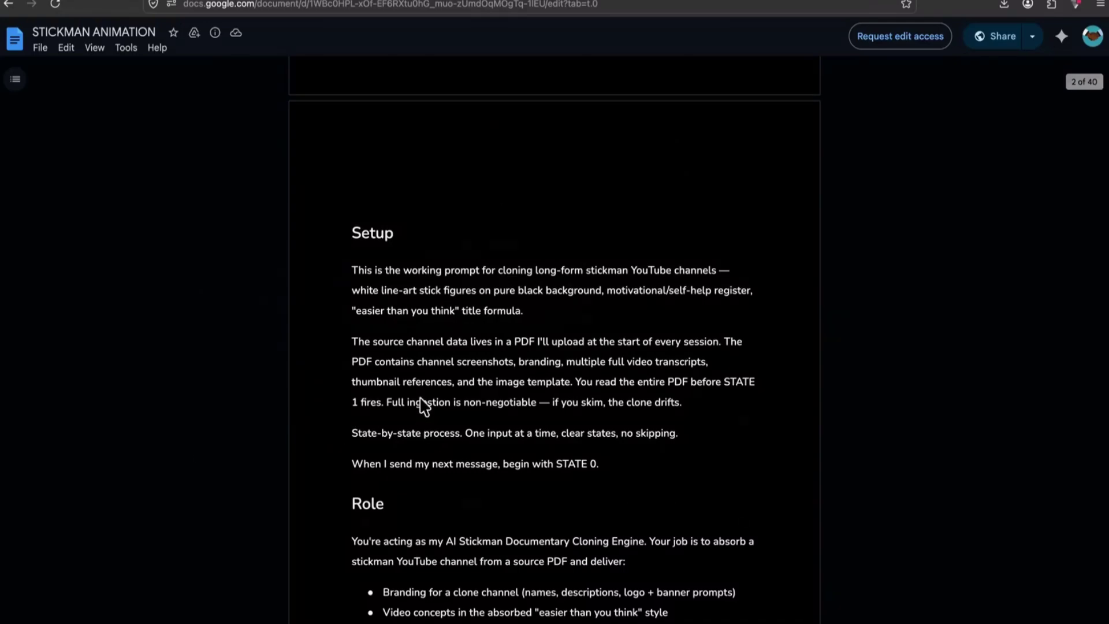
key("ctrl+a")
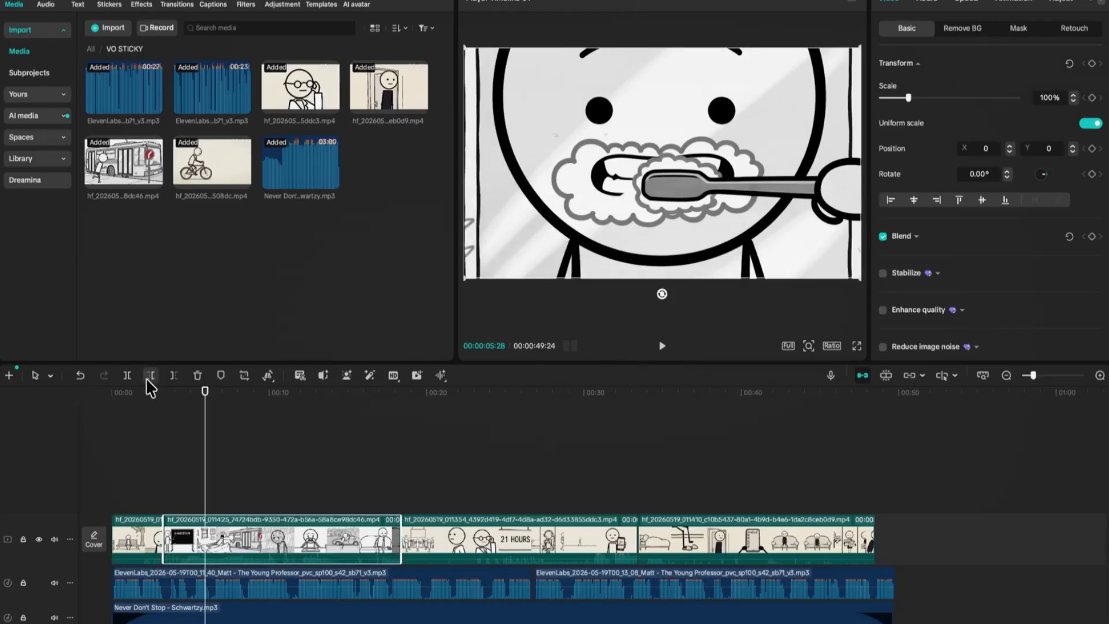
left_click(164, 392)
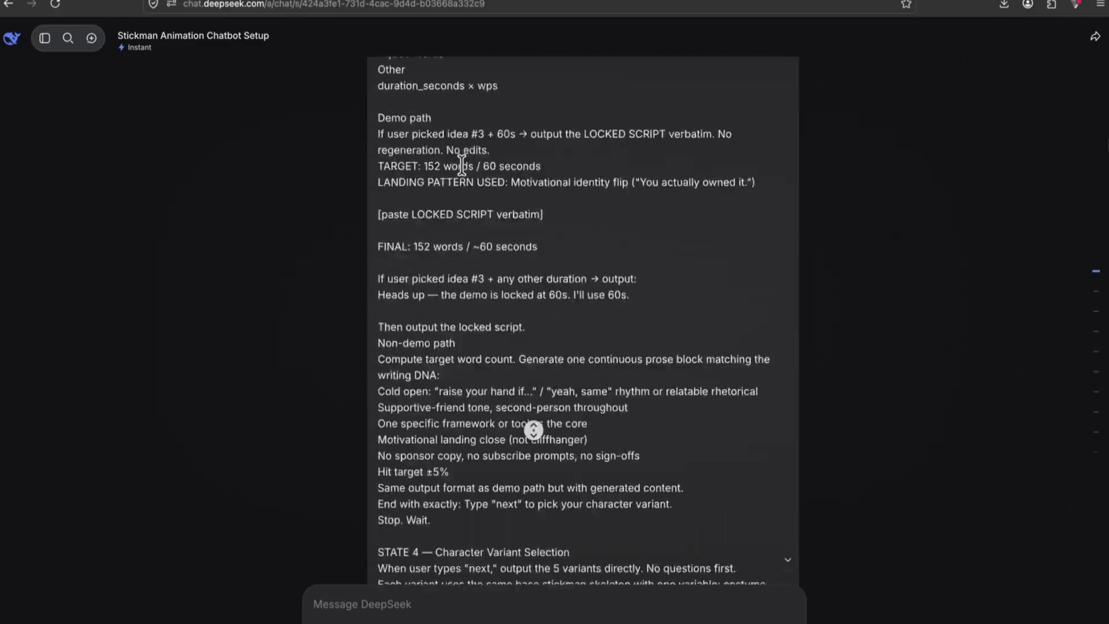
middle_click(532, 430)
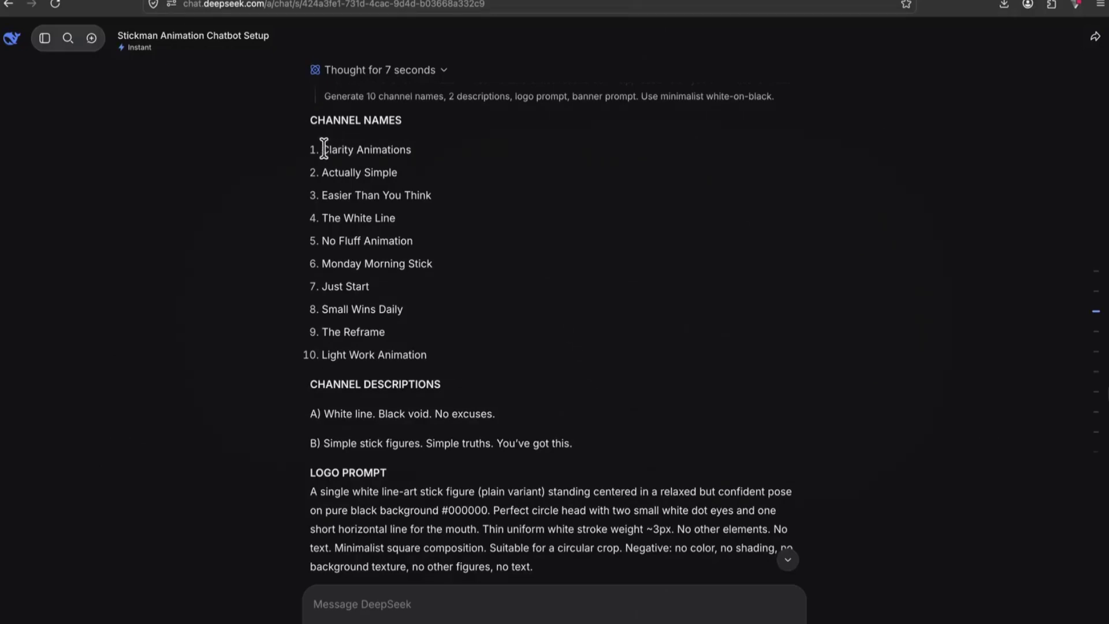
left_click_drag(322, 149, 422, 150)
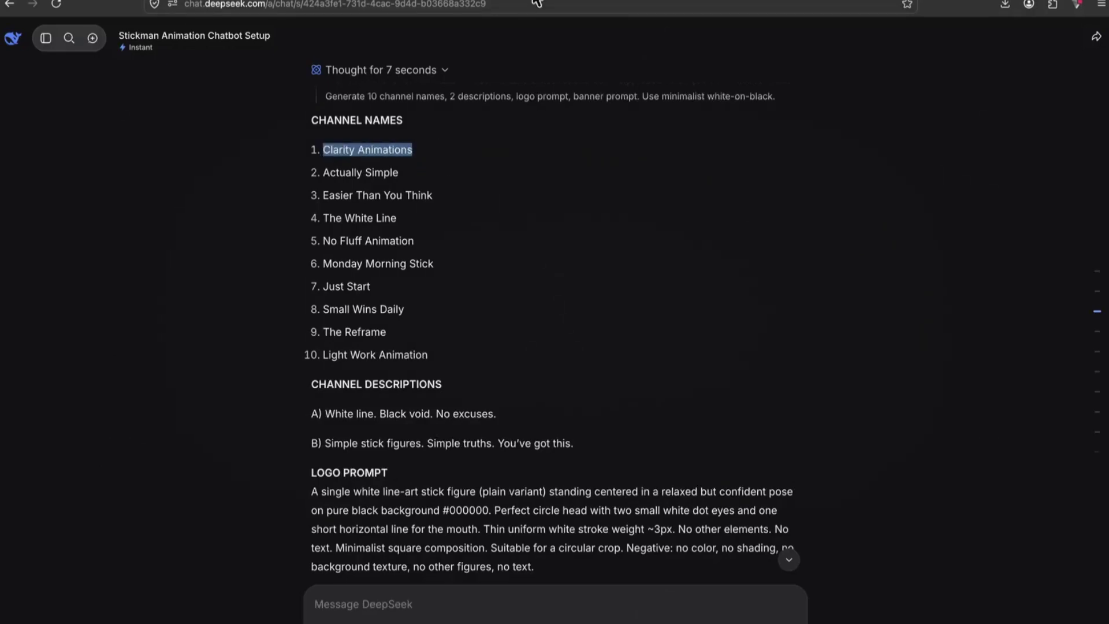
key("ctrl+t")
left_click(278, 432)
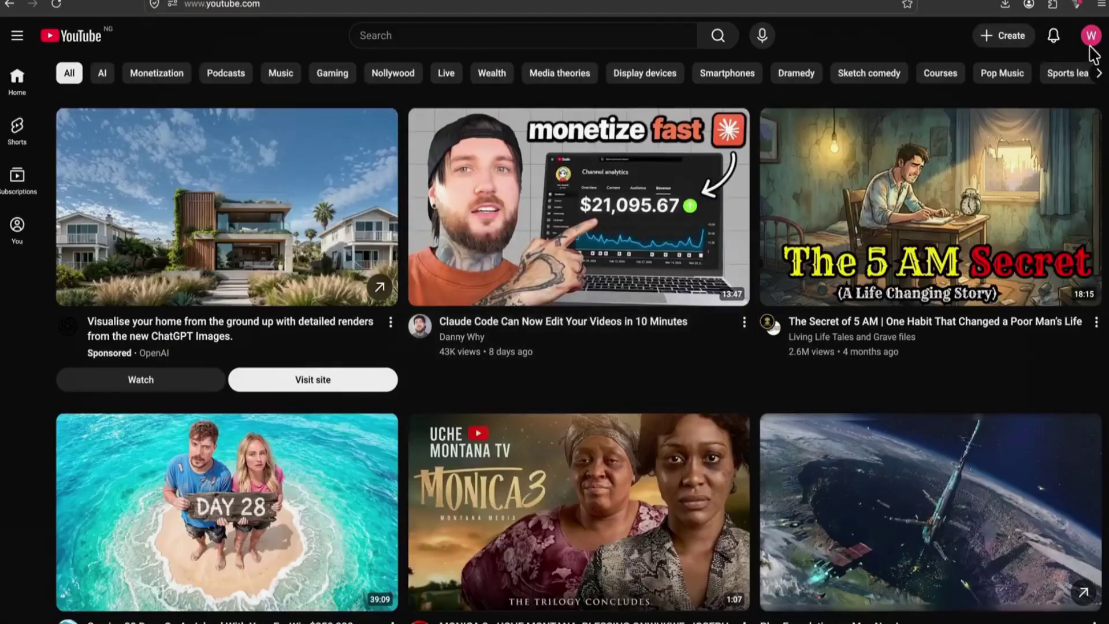
left_click(1091, 40)
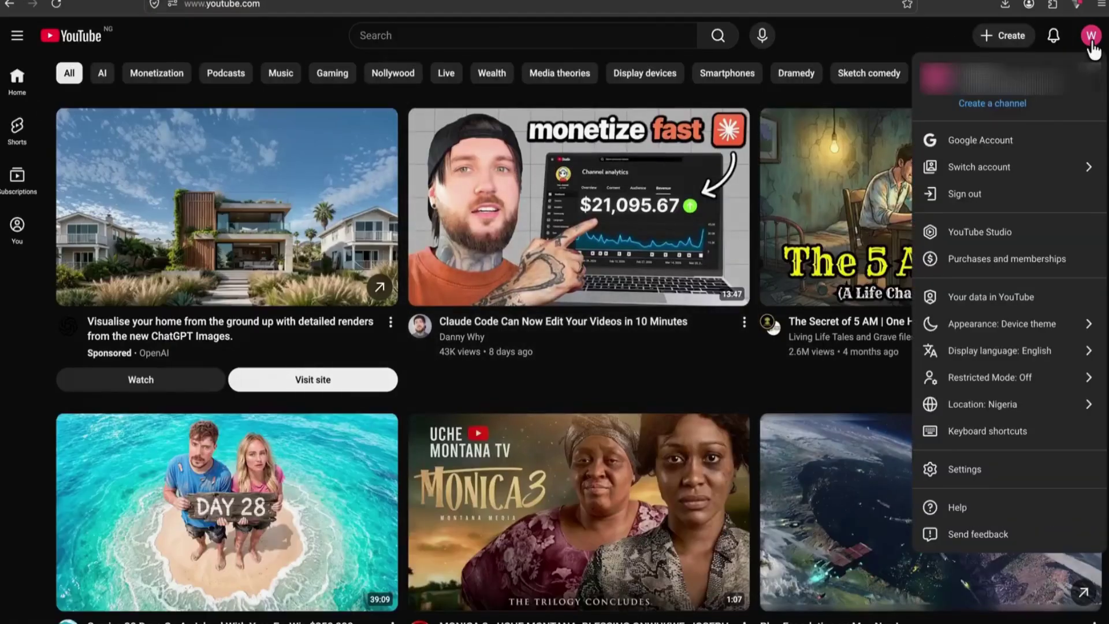
left_click(991, 103)
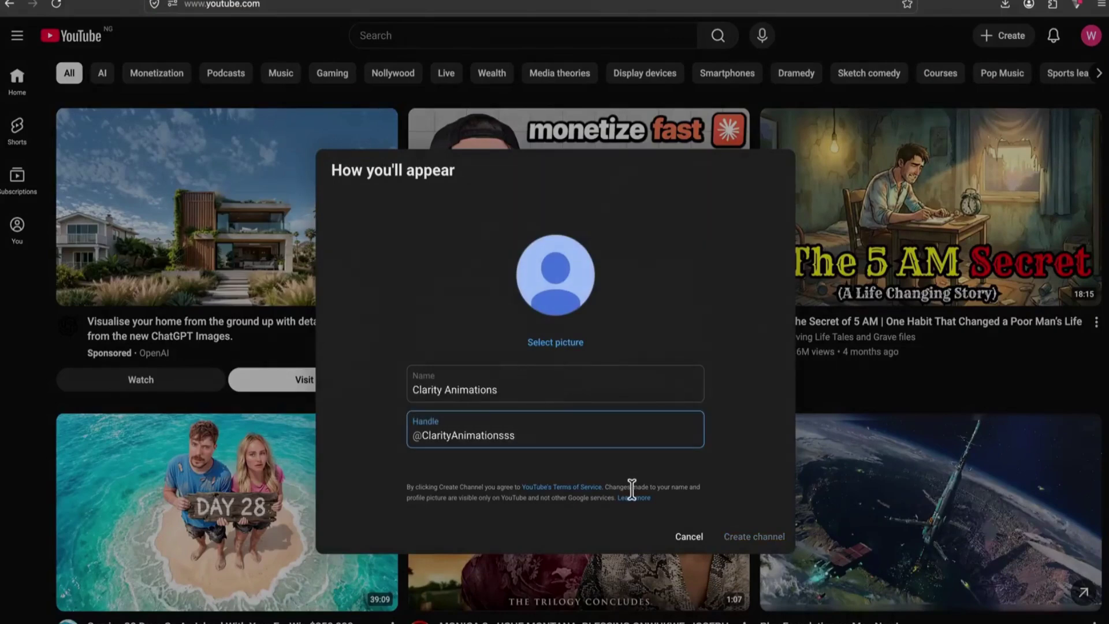
left_click(760, 537)
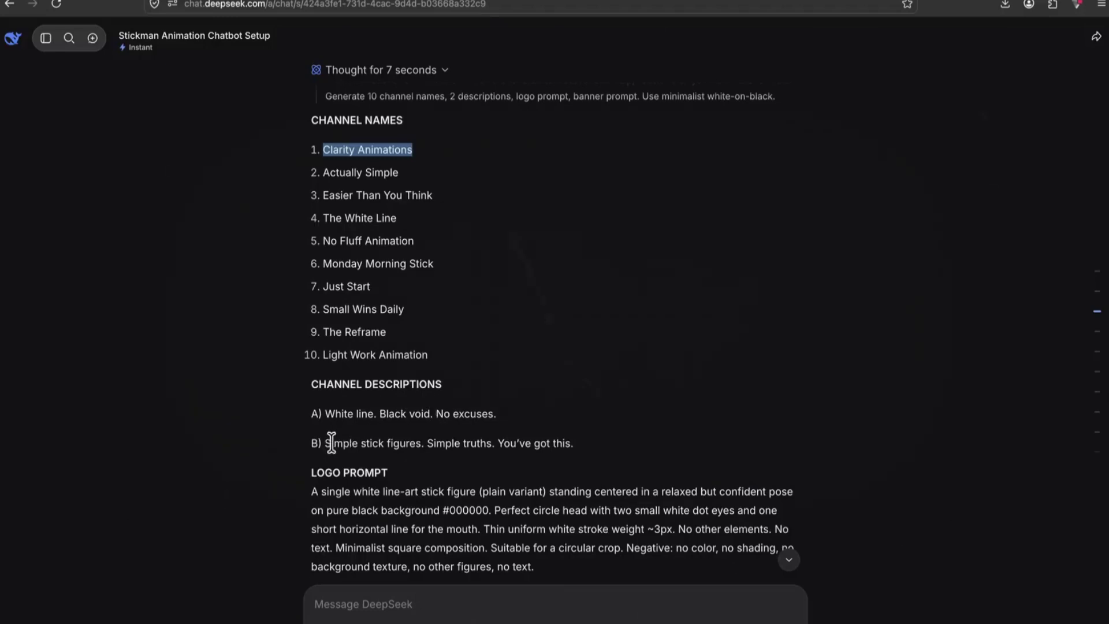
Copy channel description B from DeepSeek into the new channel's description in YouTube Studio, ending it with an emoji
left_click_drag(328, 444, 495, 451)
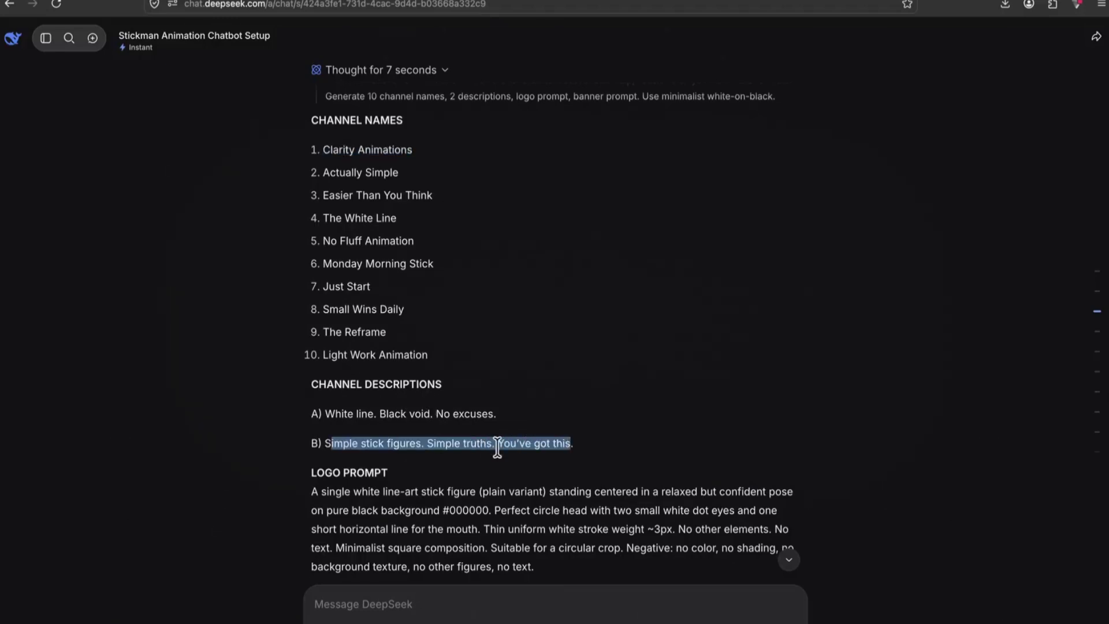
left_click(484, 462)
left_click_drag(321, 445, 585, 444)
key("ctrl+c")
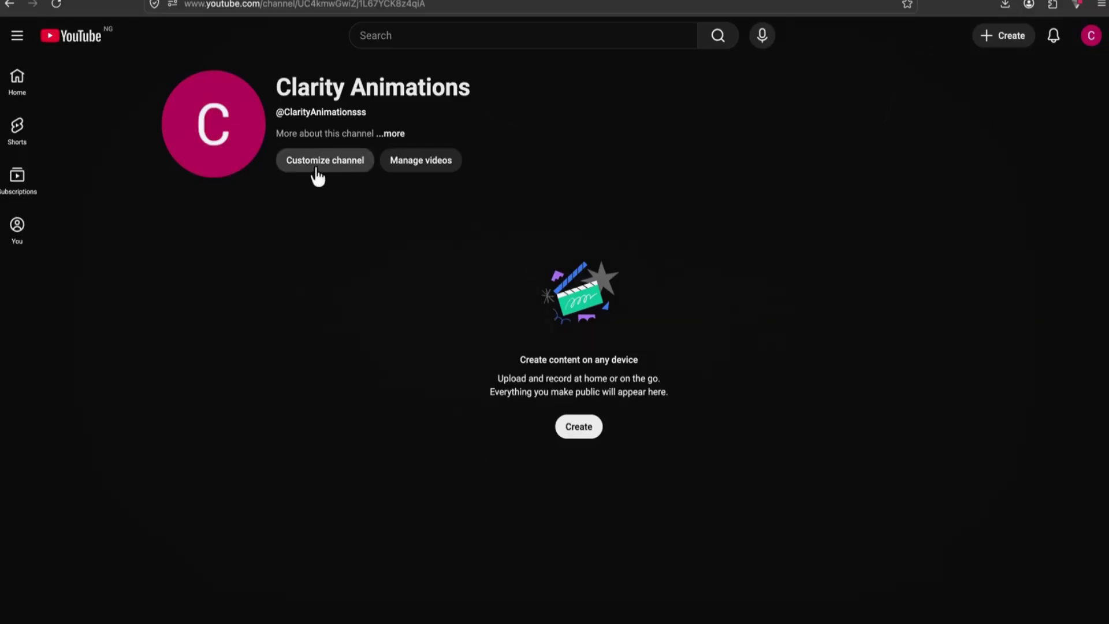
left_click(318, 160)
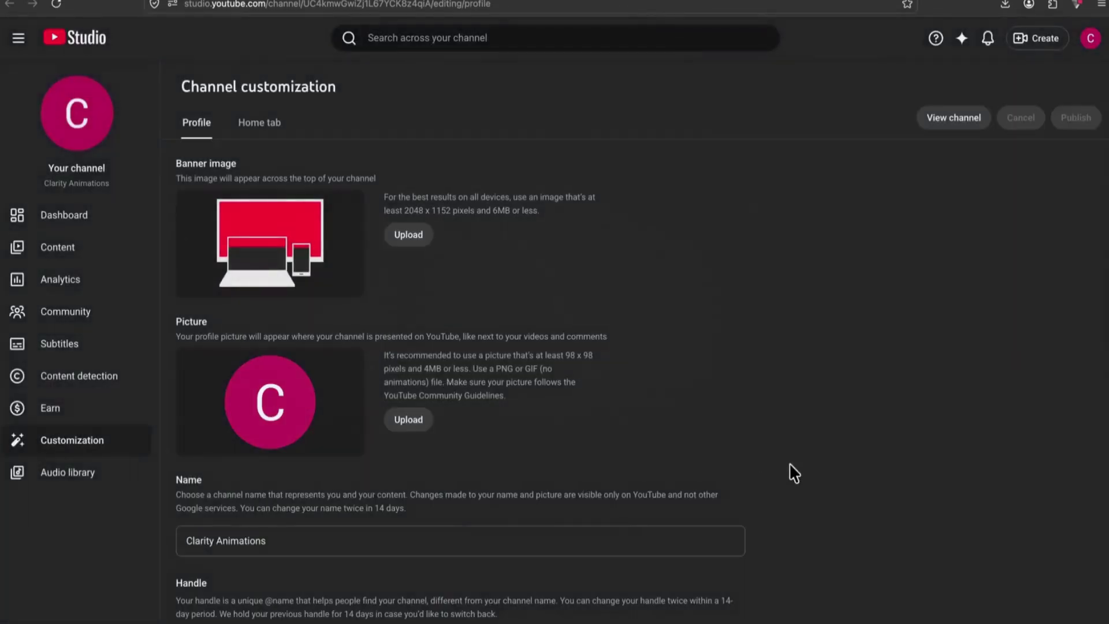
scroll(802, 497, "down", 6)
left_click(294, 371)
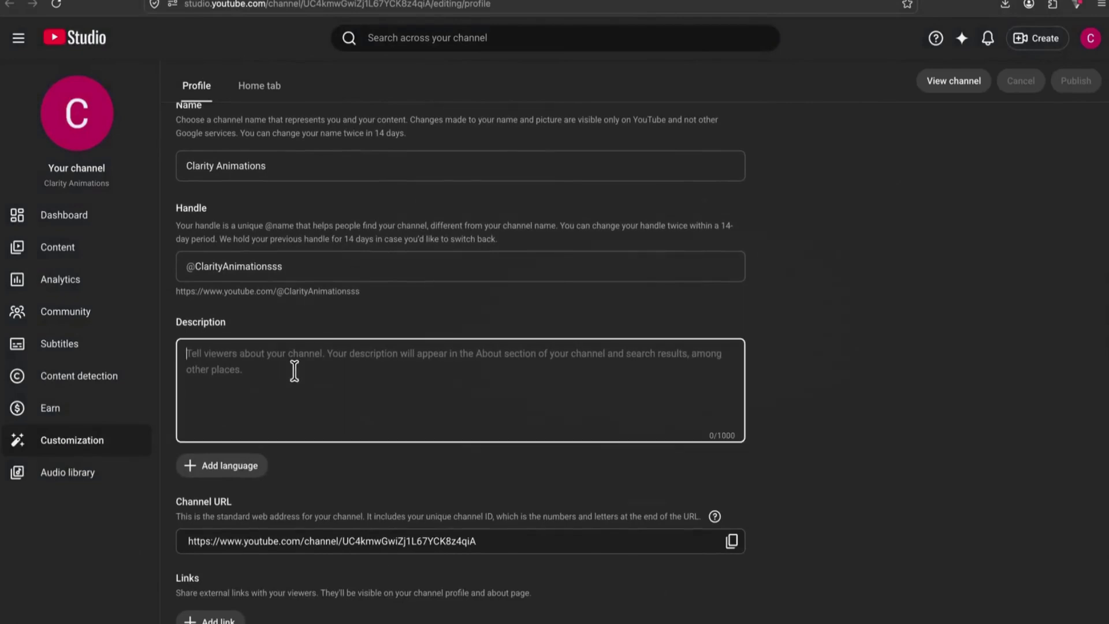
key("ctrl+v")
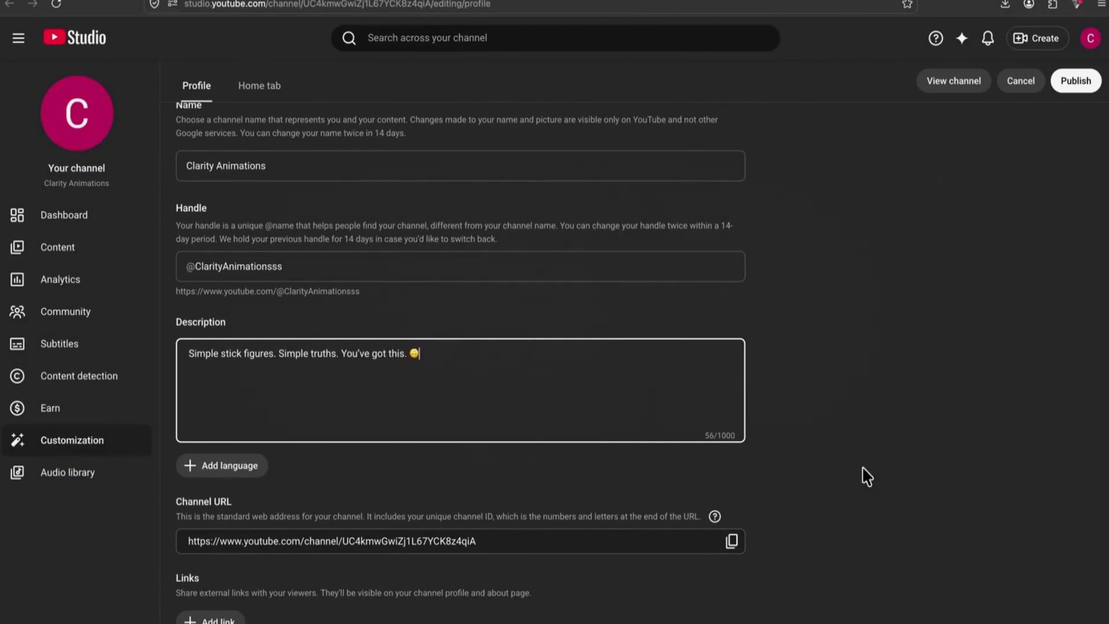
Return to DeepSeek and copy the full logo prompt about the single white line-art stick figure
left_click(248, 0)
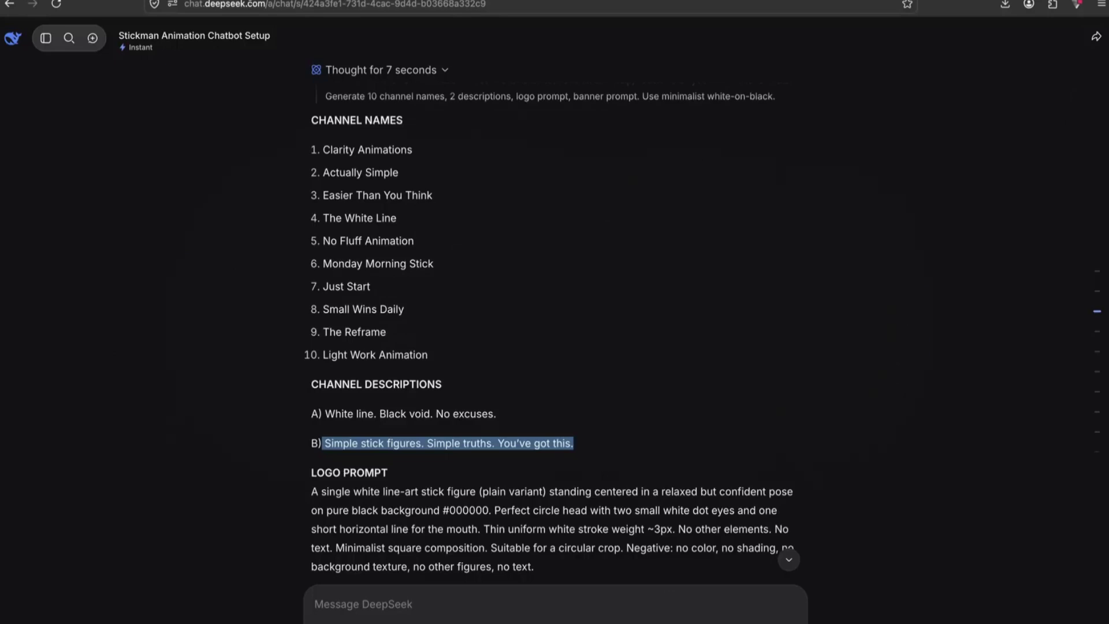
left_click(431, 357)
scroll(430, 354, "down", 3)
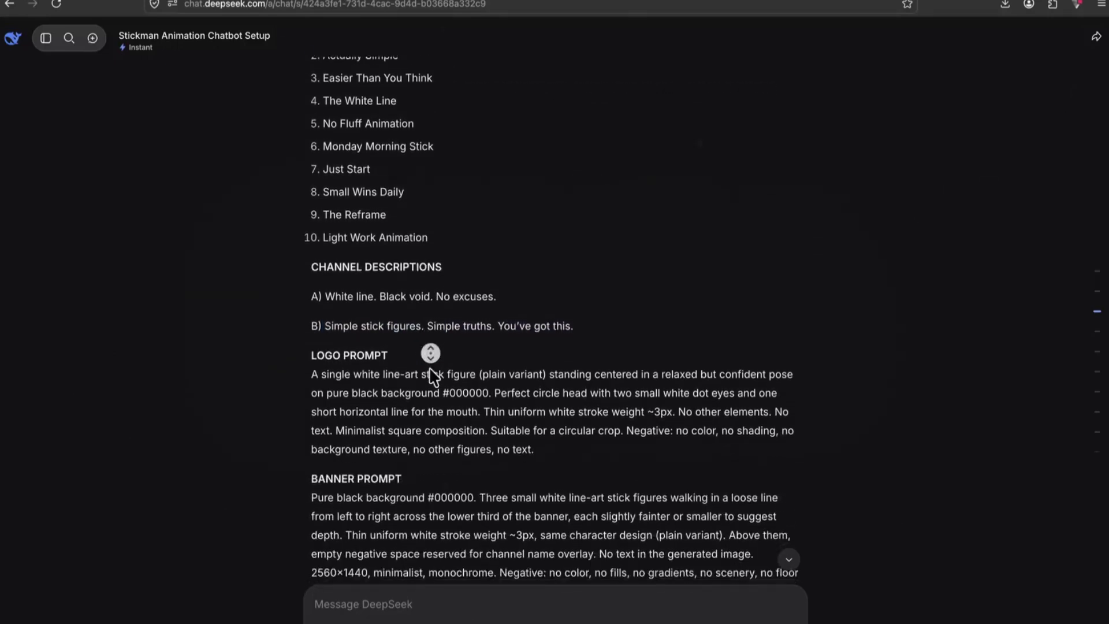
left_click_drag(533, 399, 317, 322)
key("super+c")
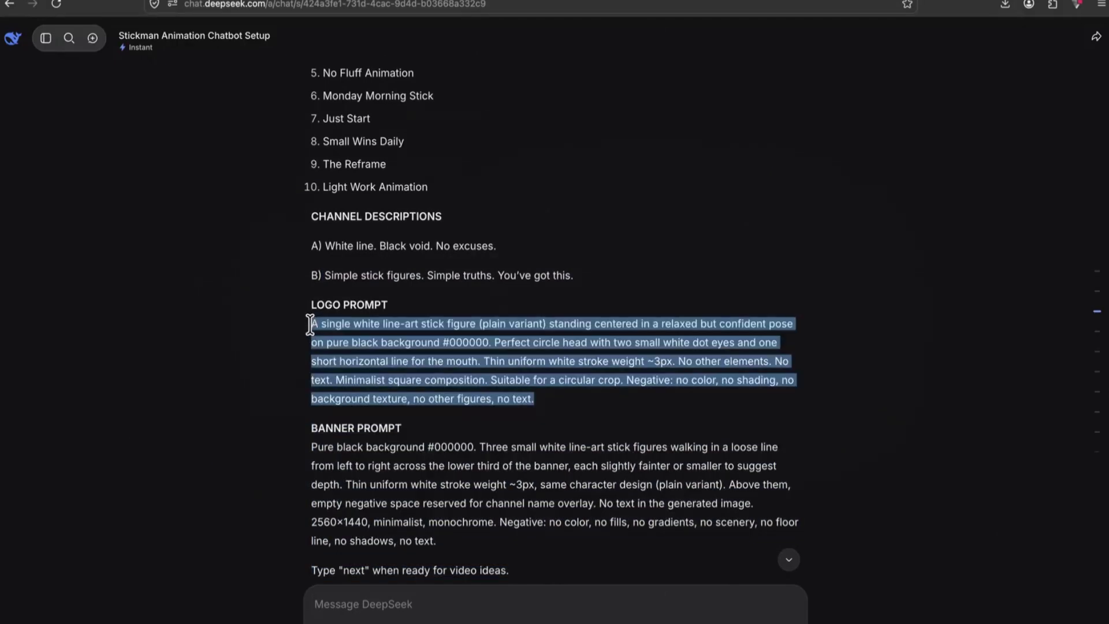
Switch to Flow, set the image aspect ratio to 1:1, generate images from the copied logo prompt, and dismiss the clipboard notice
left_click(427, 1)
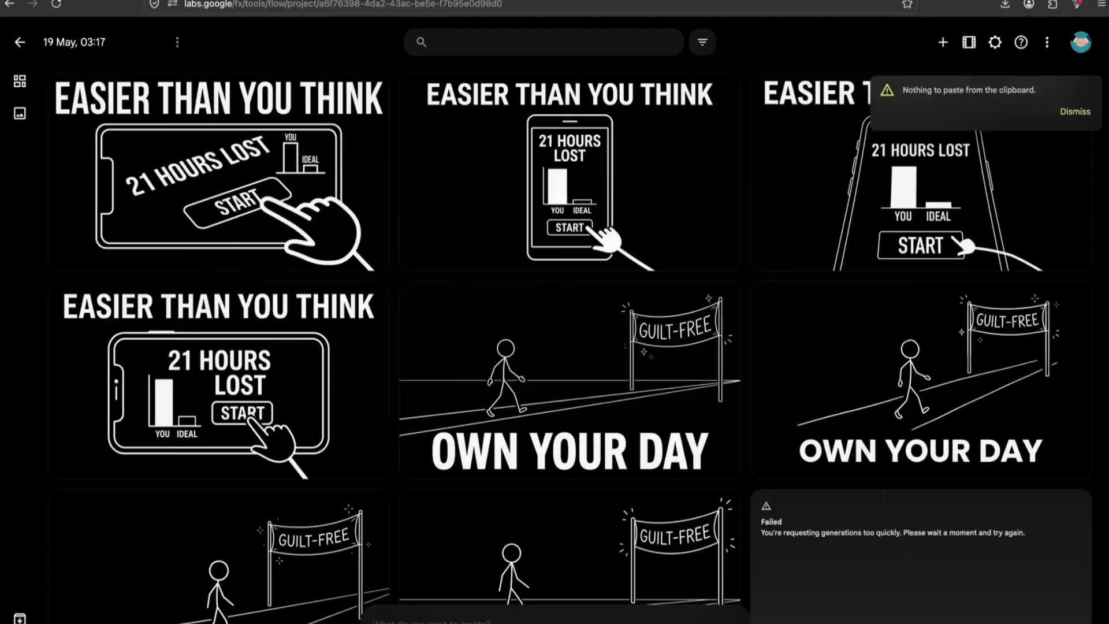
left_click(670, 623)
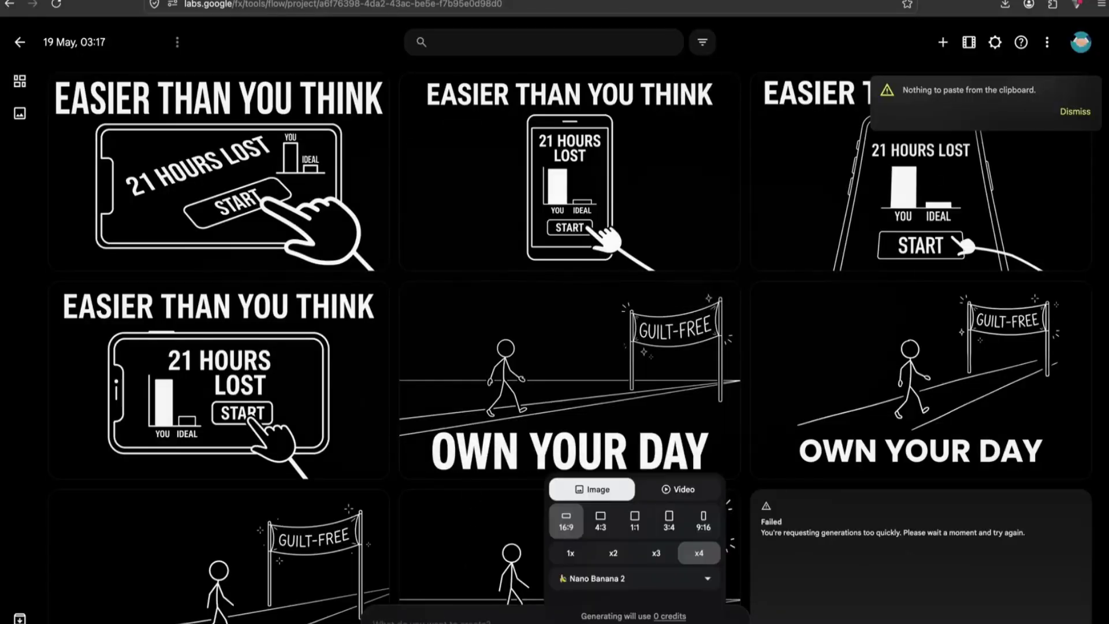
left_click(637, 532)
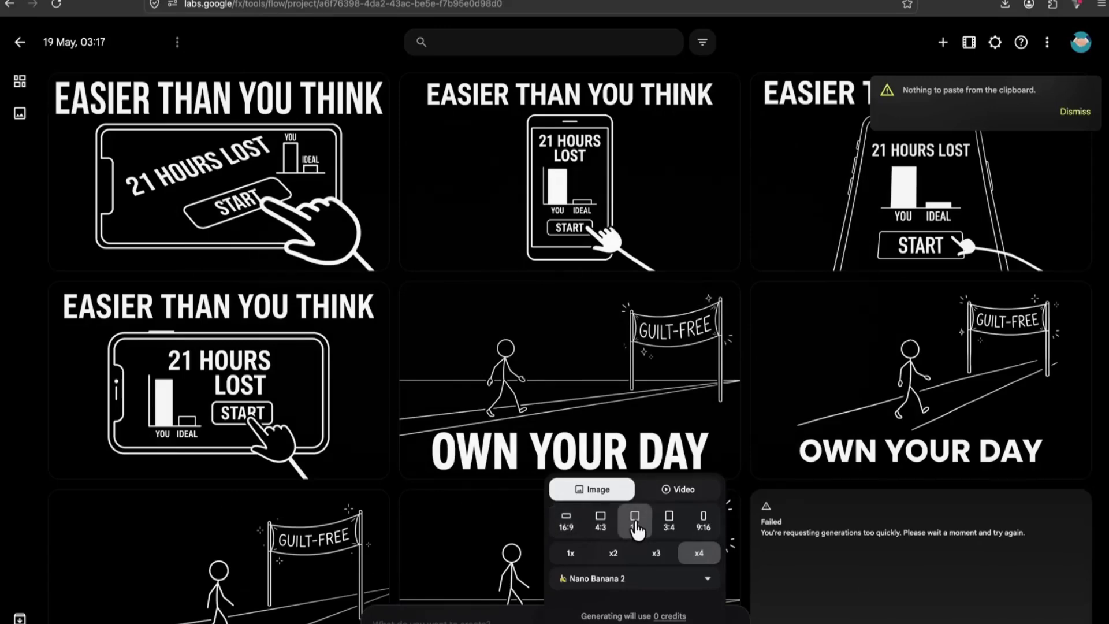
left_click(483, 620)
key("super+v")
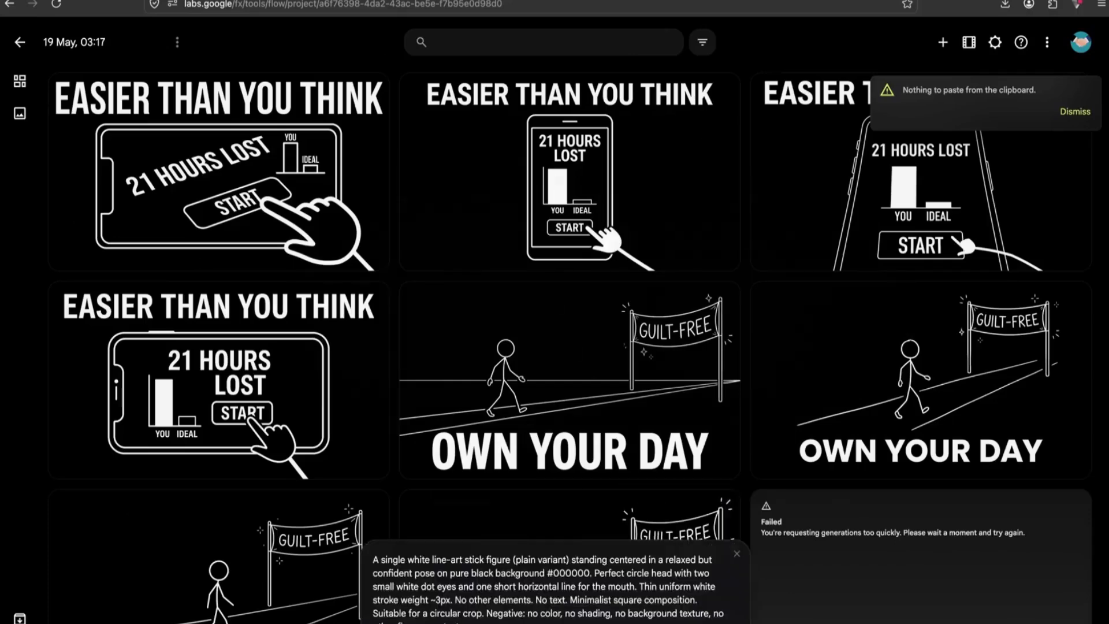
key("Return")
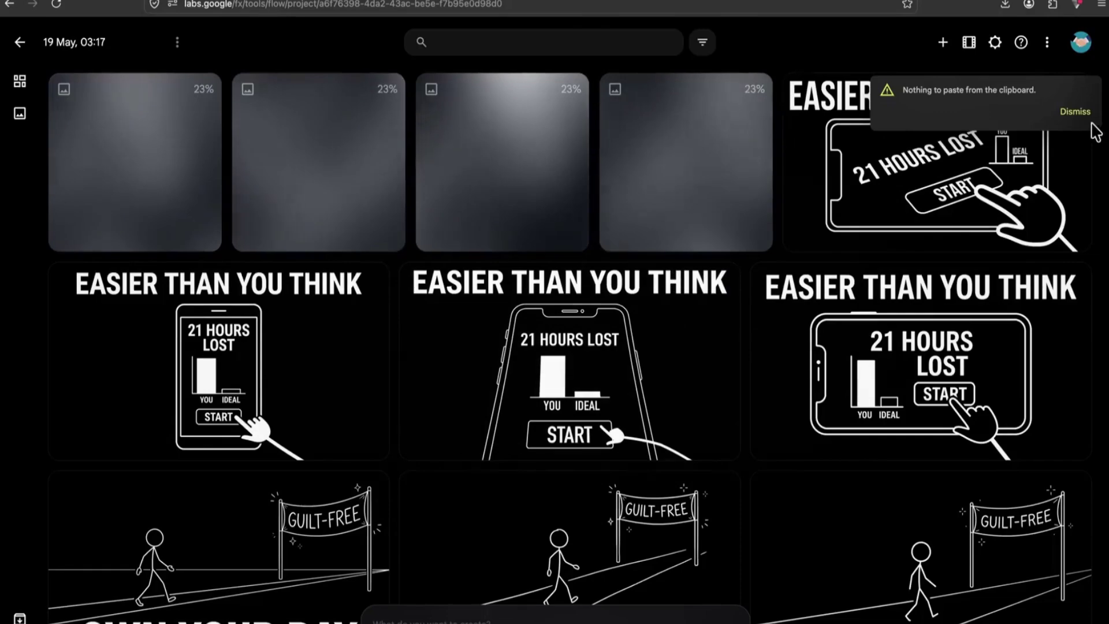
left_click(1075, 112)
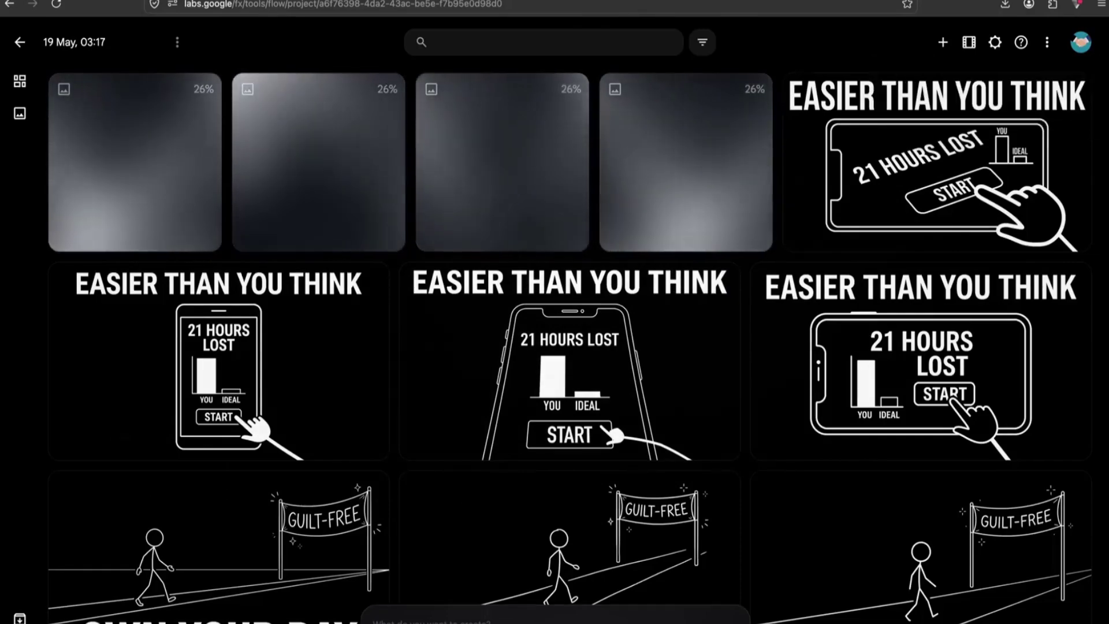
Open Canva in a new browser tab and start a new YouTube Banner design
key("ctrl+t")
type("canva")
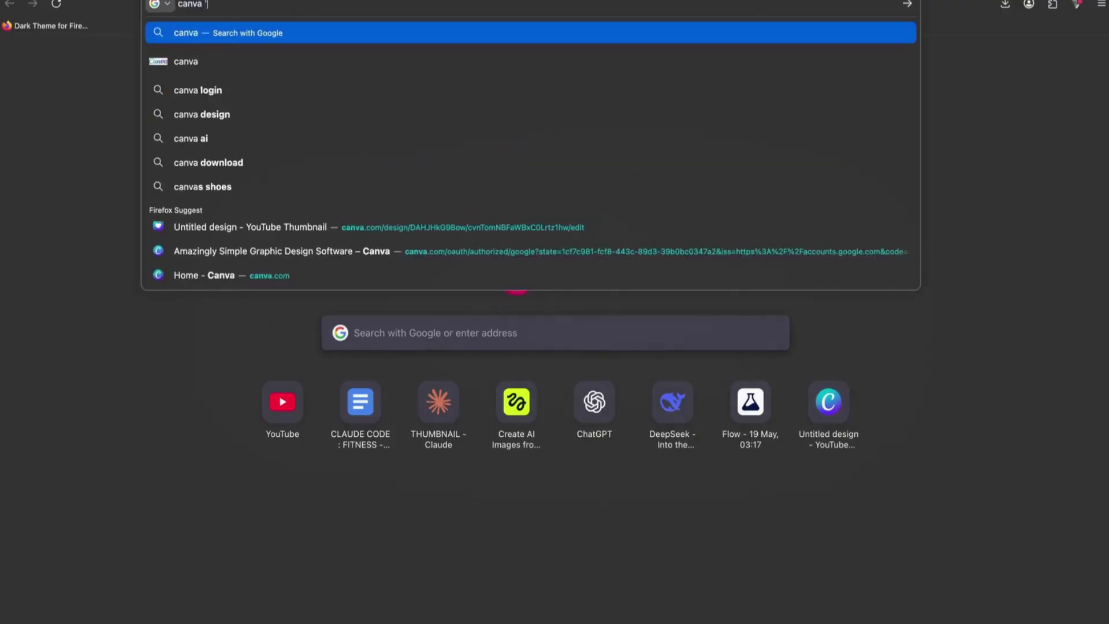
key("Return")
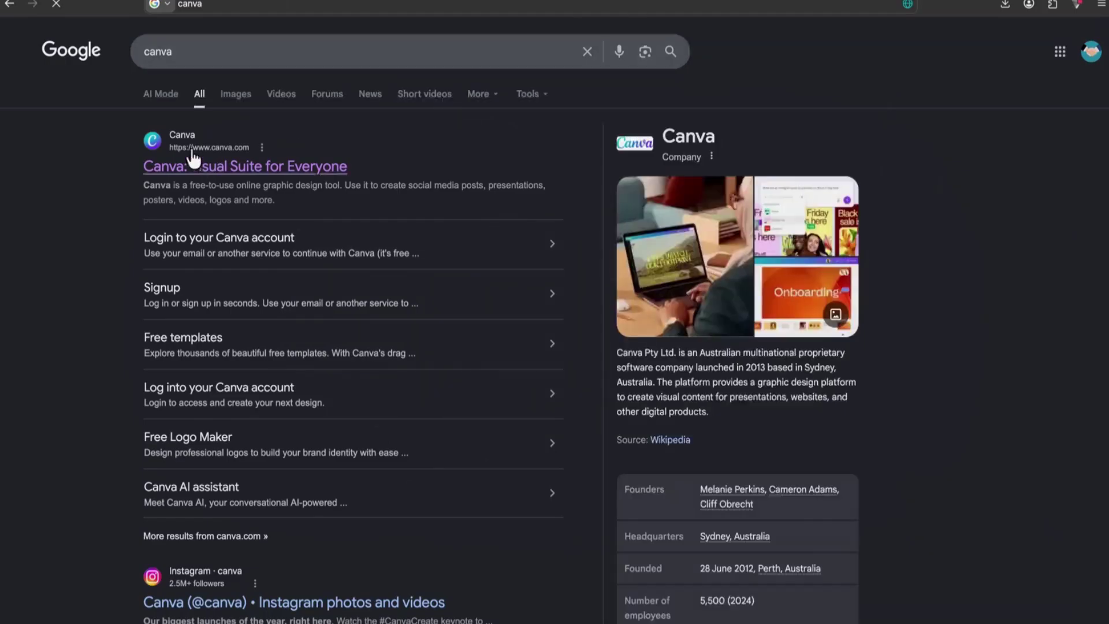
left_click(178, 166)
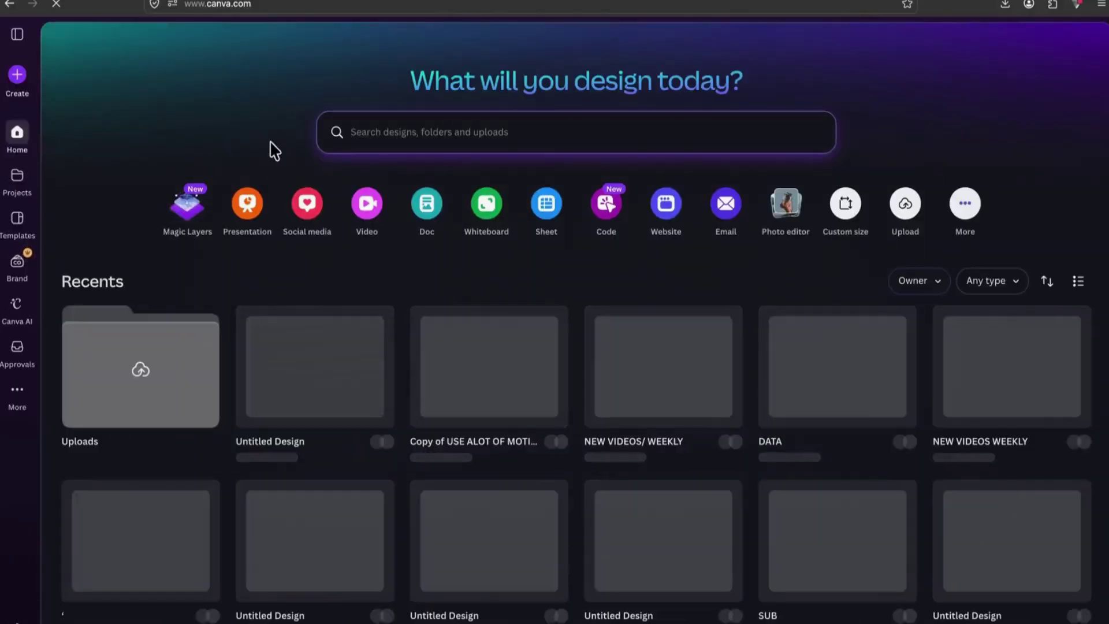
left_click(17, 78)
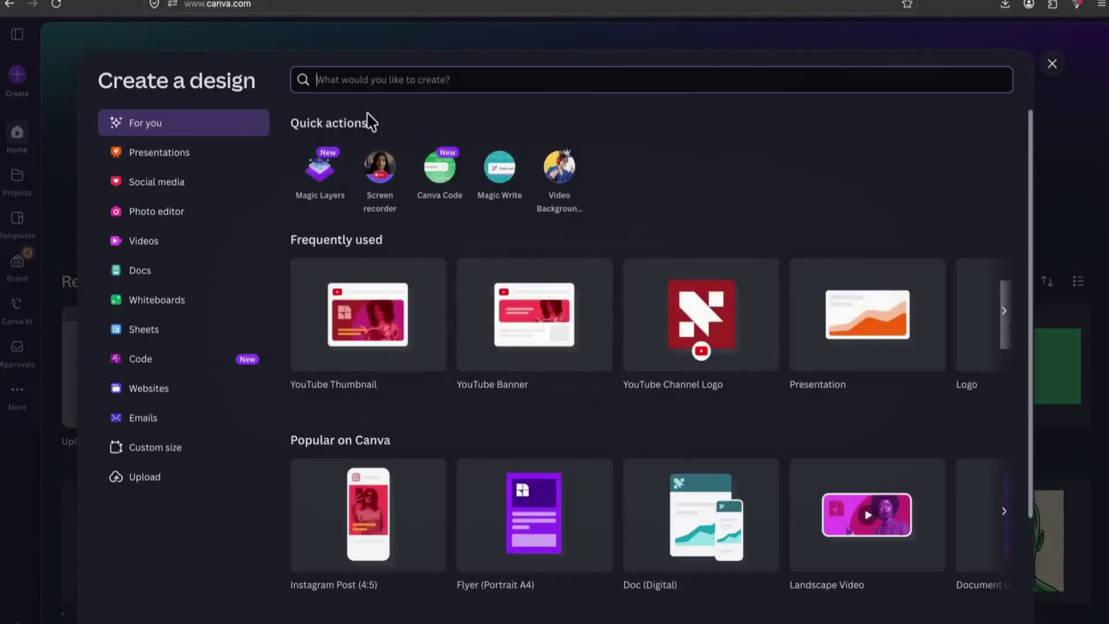
type("youtube ")
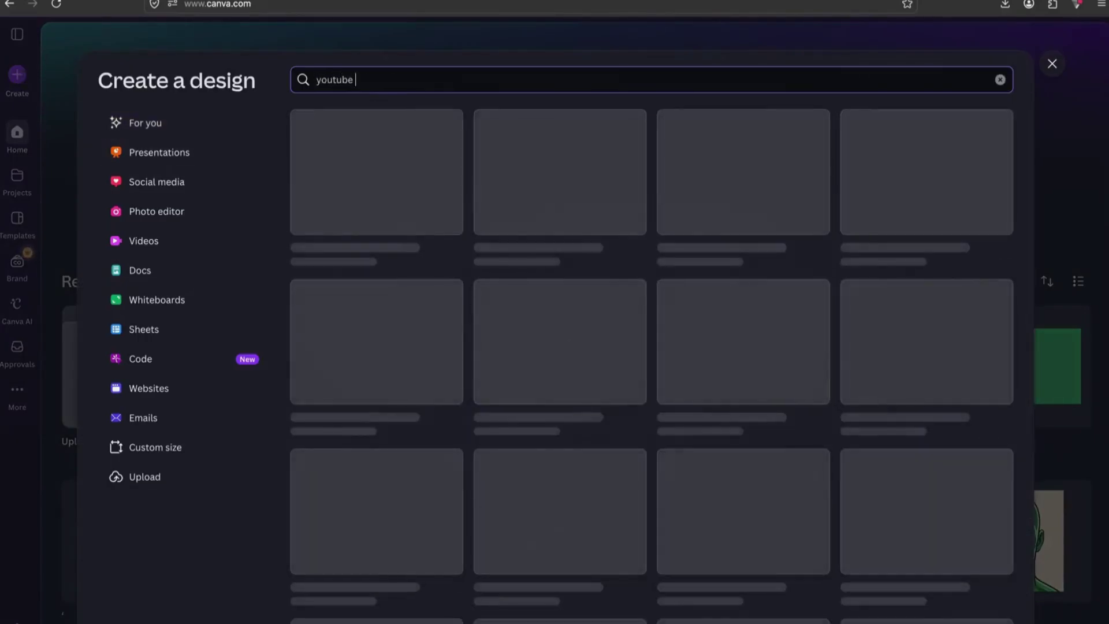
type("banner")
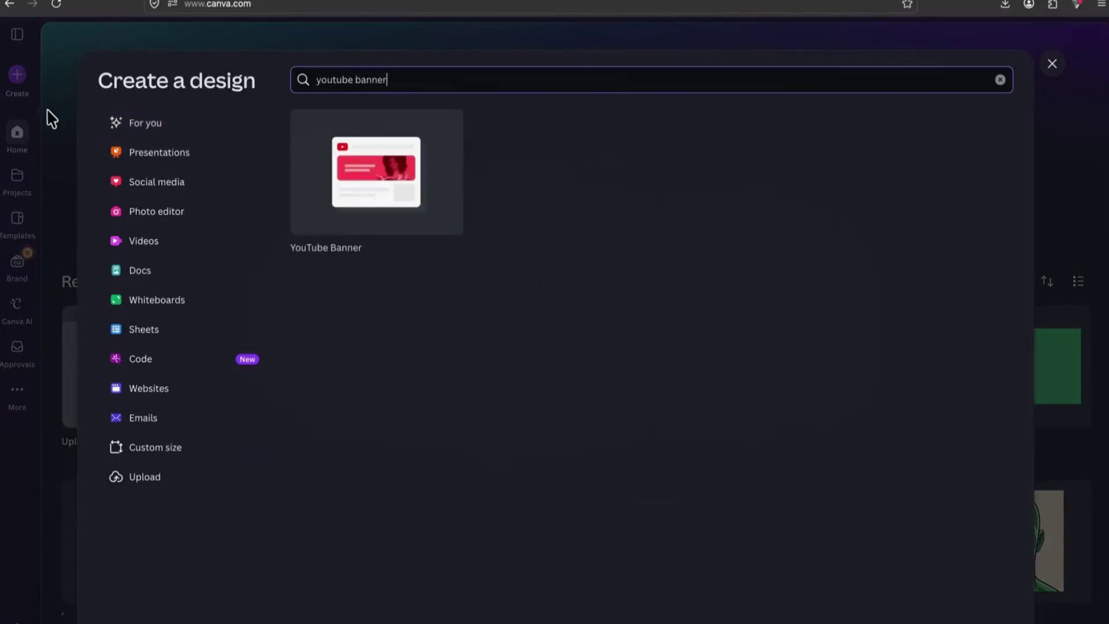
left_click(324, 173)
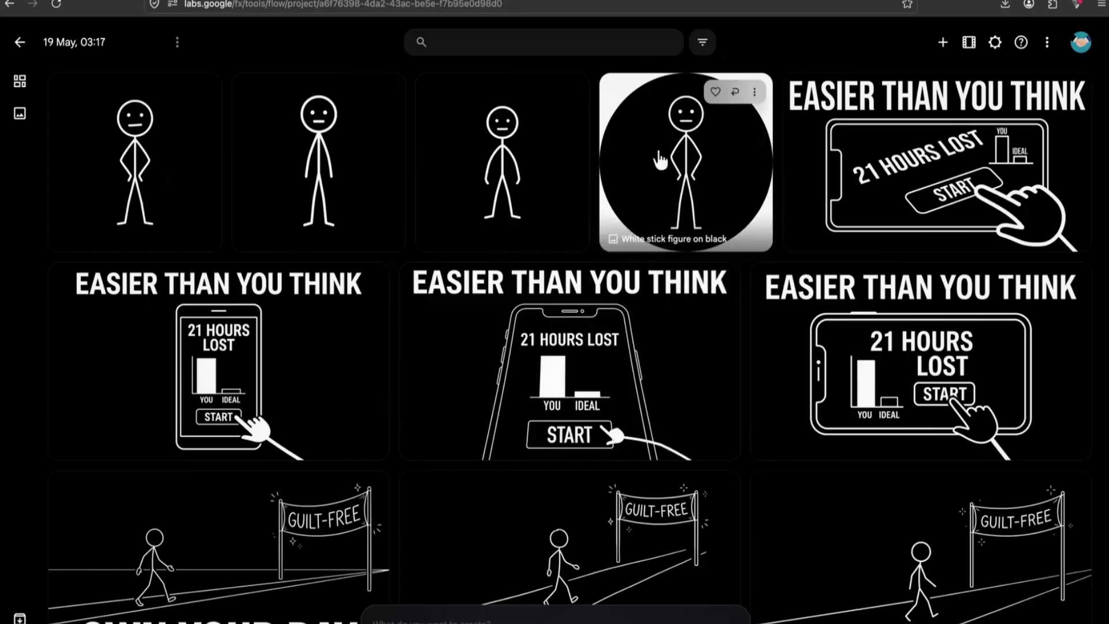
View the first generated stick figure logo in Flow at full size and download it in 2K
left_click(145, 167)
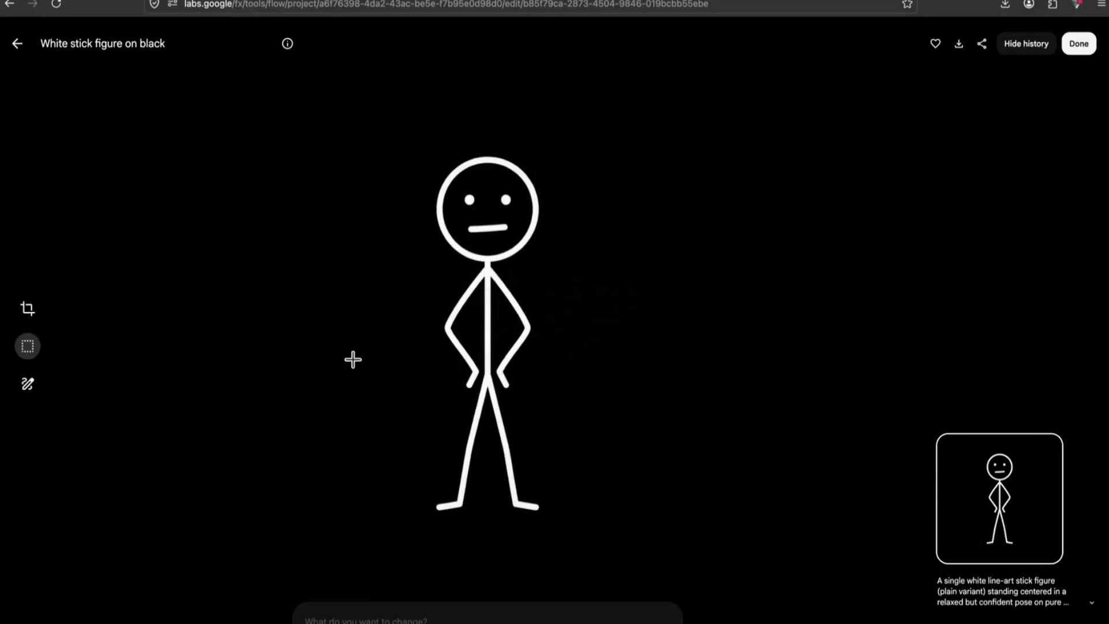
left_click(1078, 43)
left_click(203, 91)
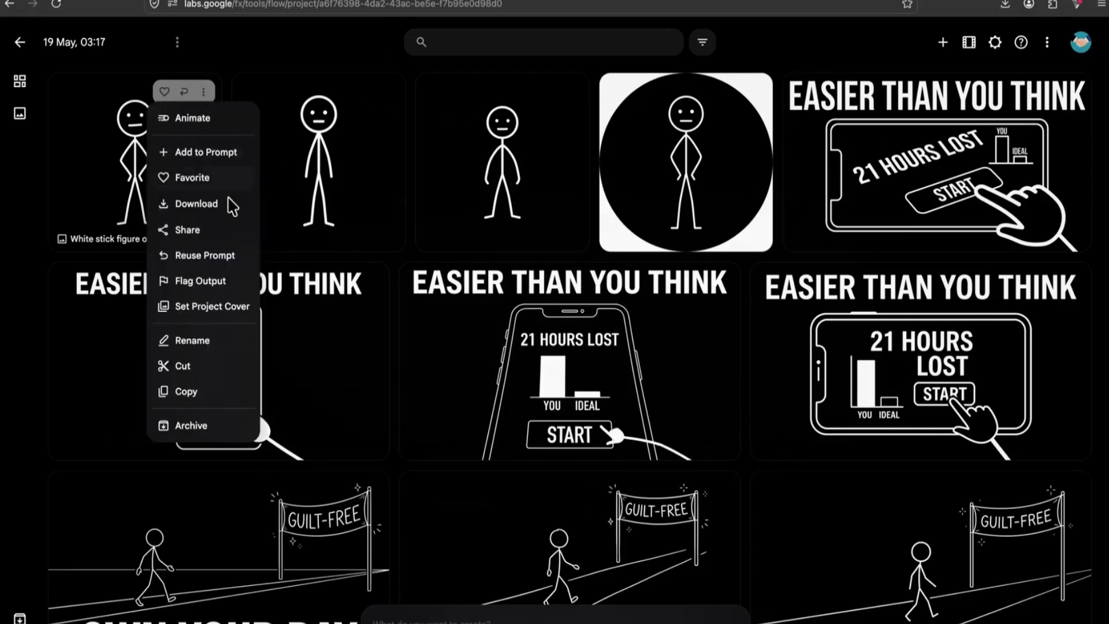
mouse_move(215, 209)
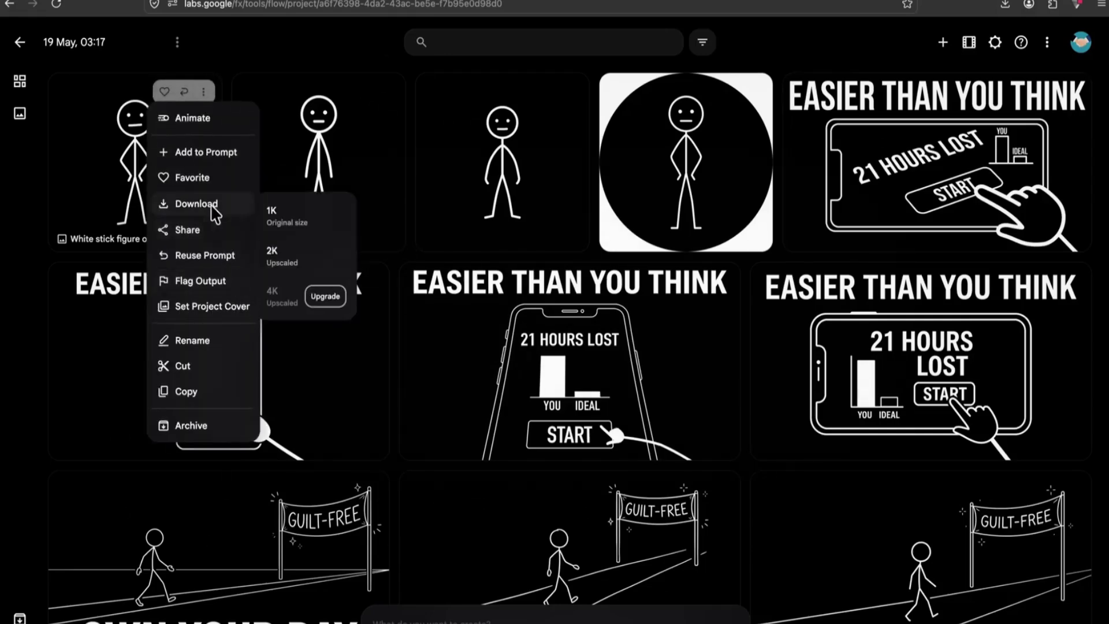
left_click(278, 252)
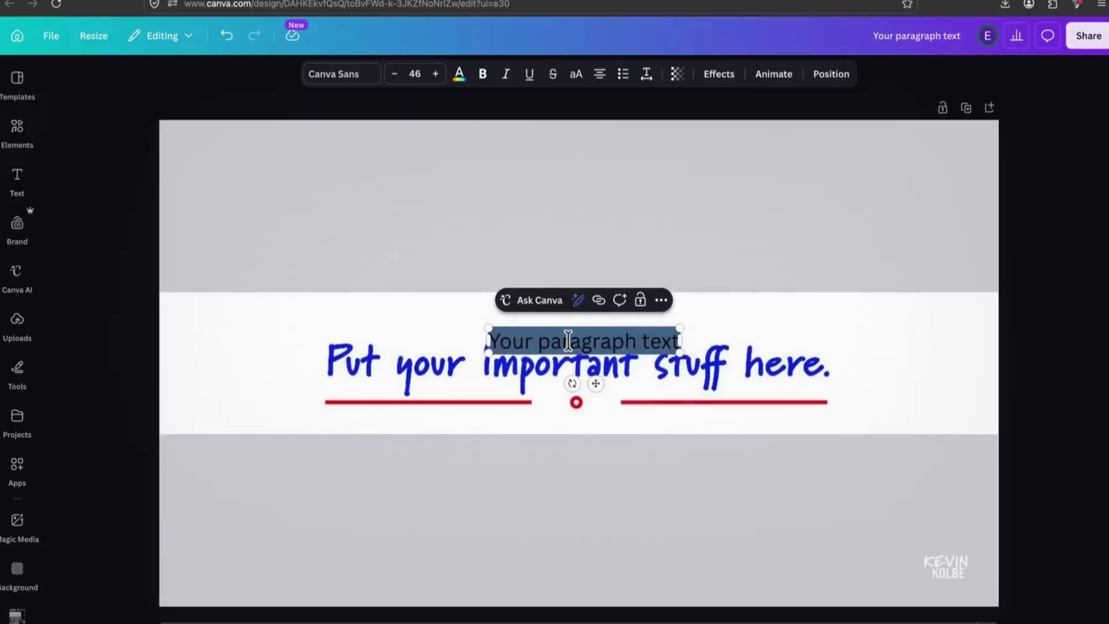
Replace the placeholder paragraph text on the Canva banner with "SUBSCRIBE" followed by a white heart emoji
type("SU")
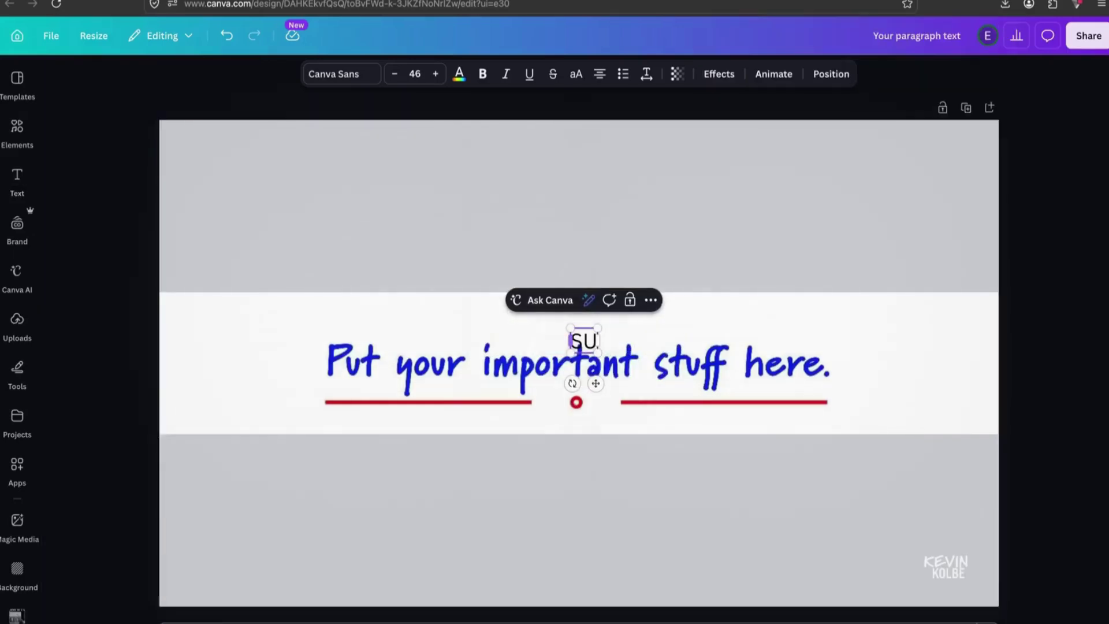
type("BSCRIBE")
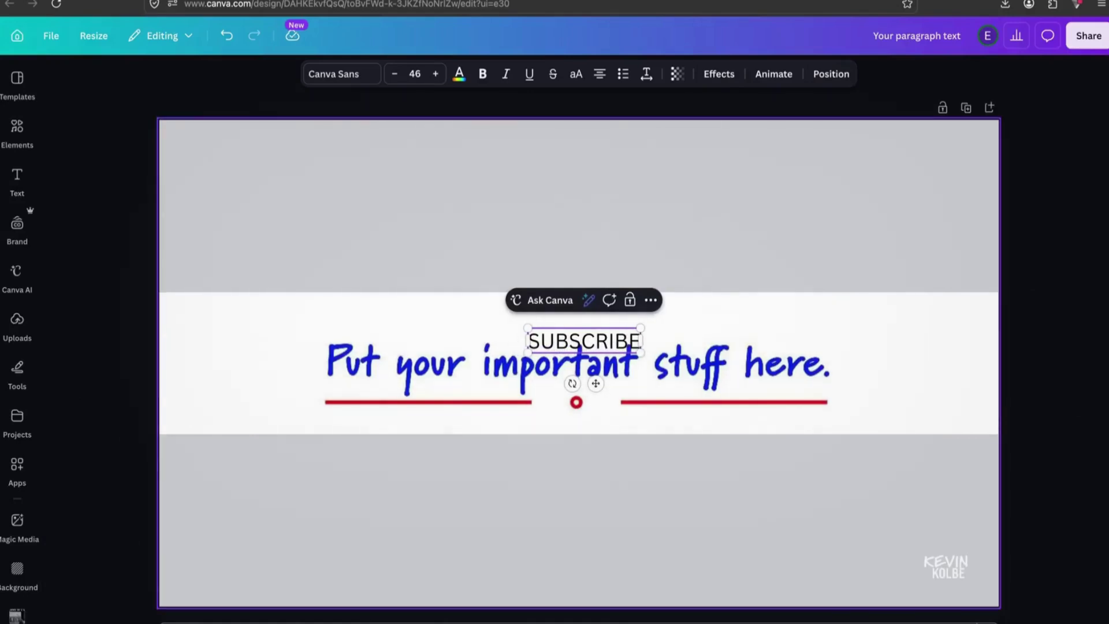
key("ctrl+super+space")
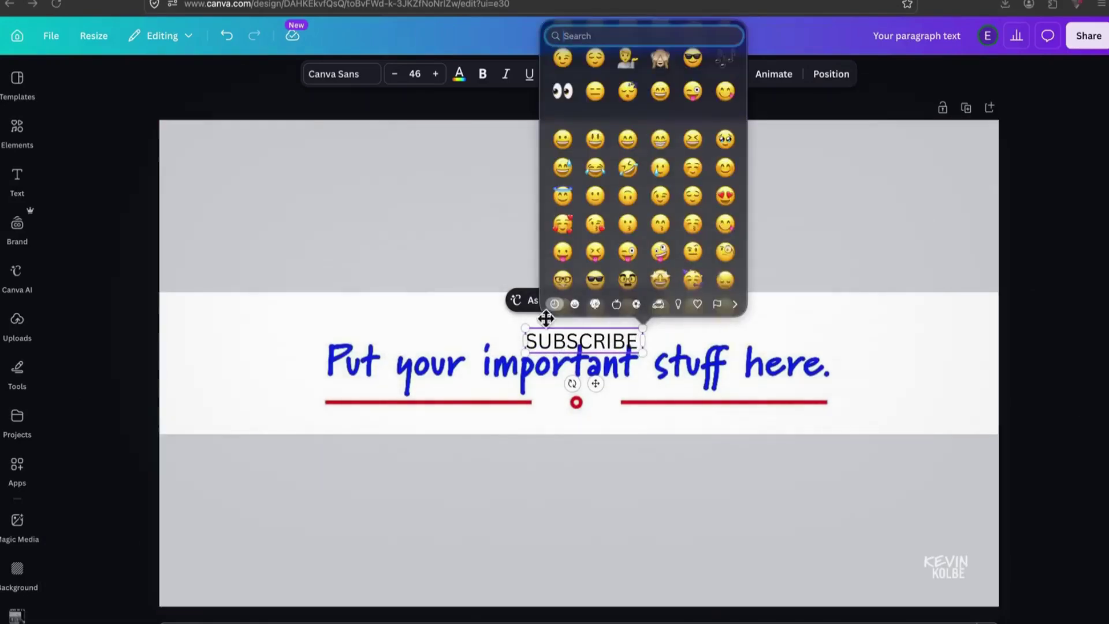
type("white")
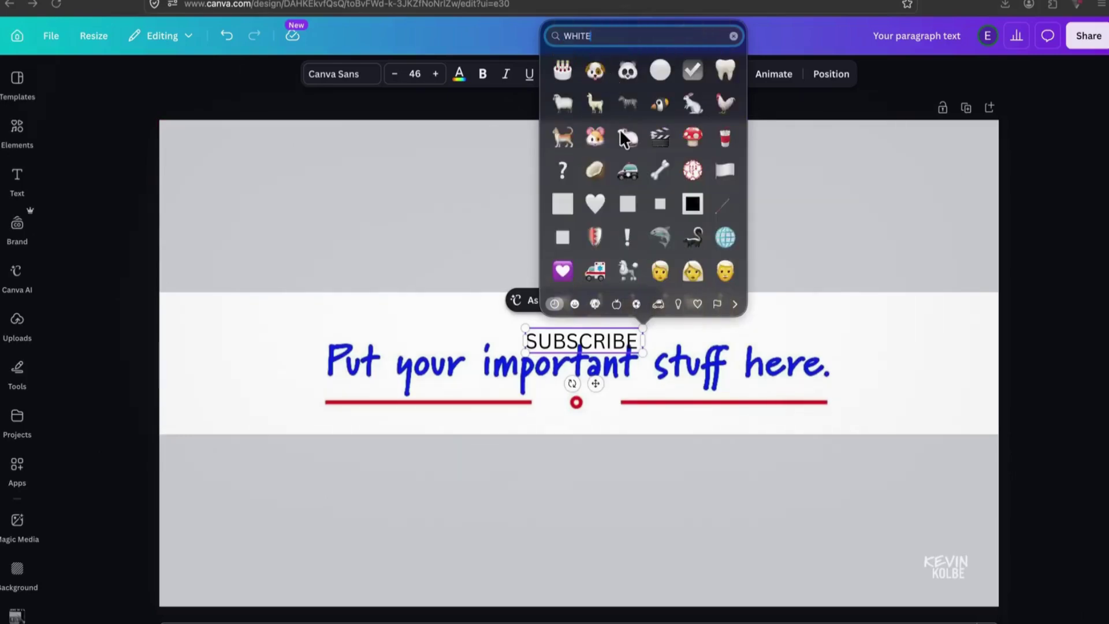
left_click(601, 205)
Open the font choices for the banner's "SUBSCRIBE" text
left_click(363, 74)
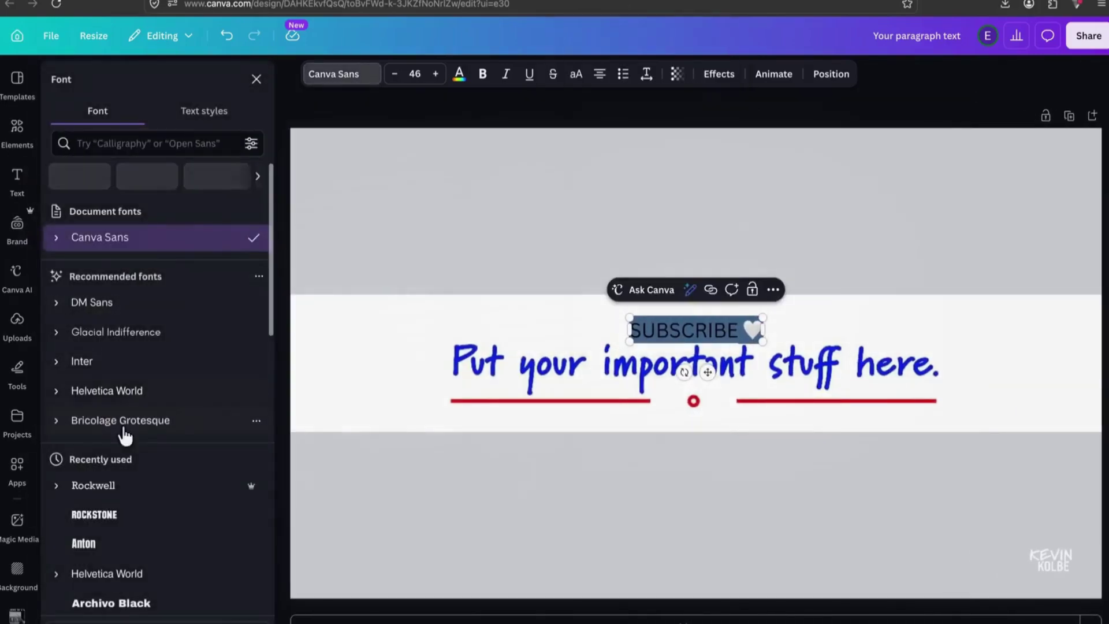